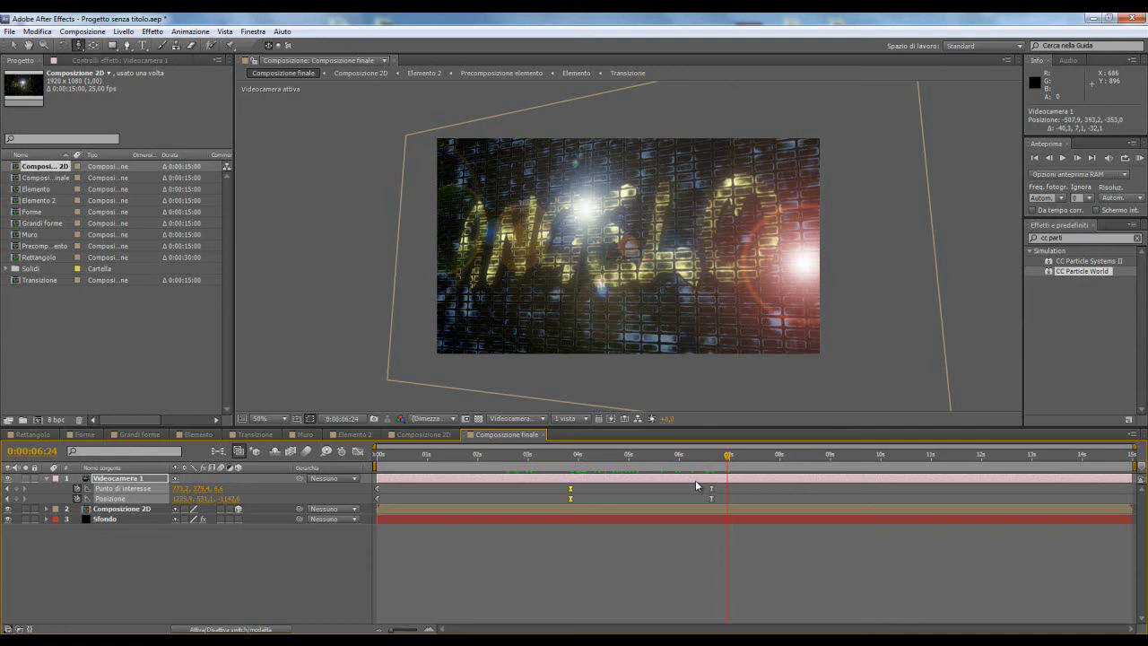
- Add Videocamera 1 Posizione and Punto di interesse keyframes at 10:06
left_click_drag(727, 455, 893, 458)
left_click(16, 497)
left_click(16, 488)
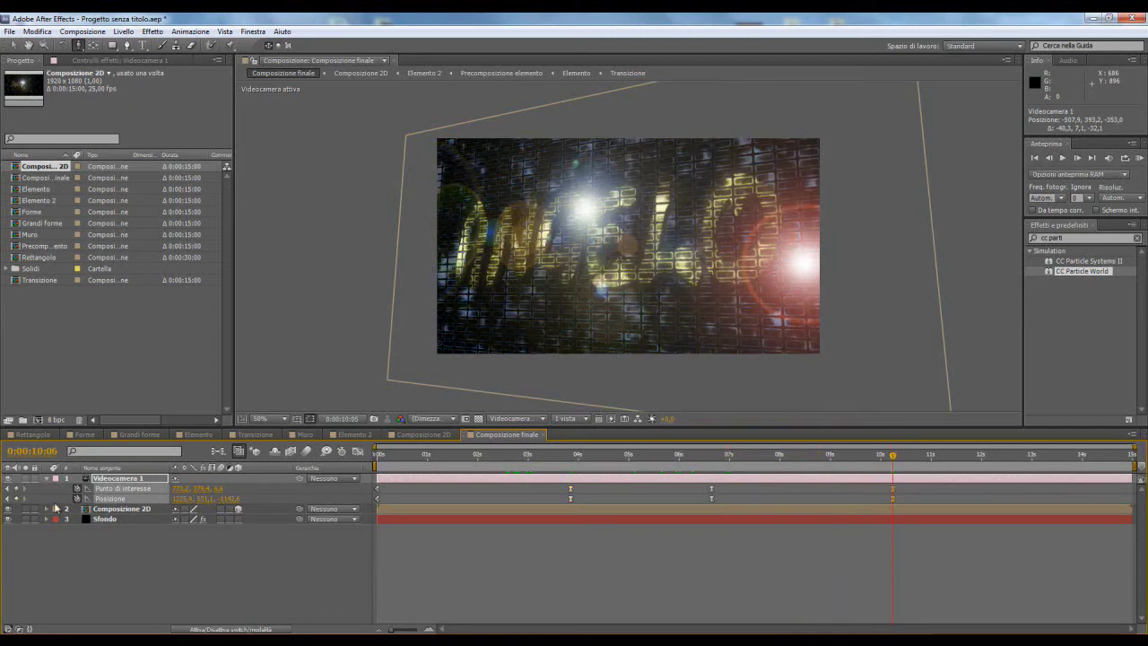
- Orbit the camera to a dark blue view at 12:06, review the move, and save
left_click_drag(893, 458, 998, 464)
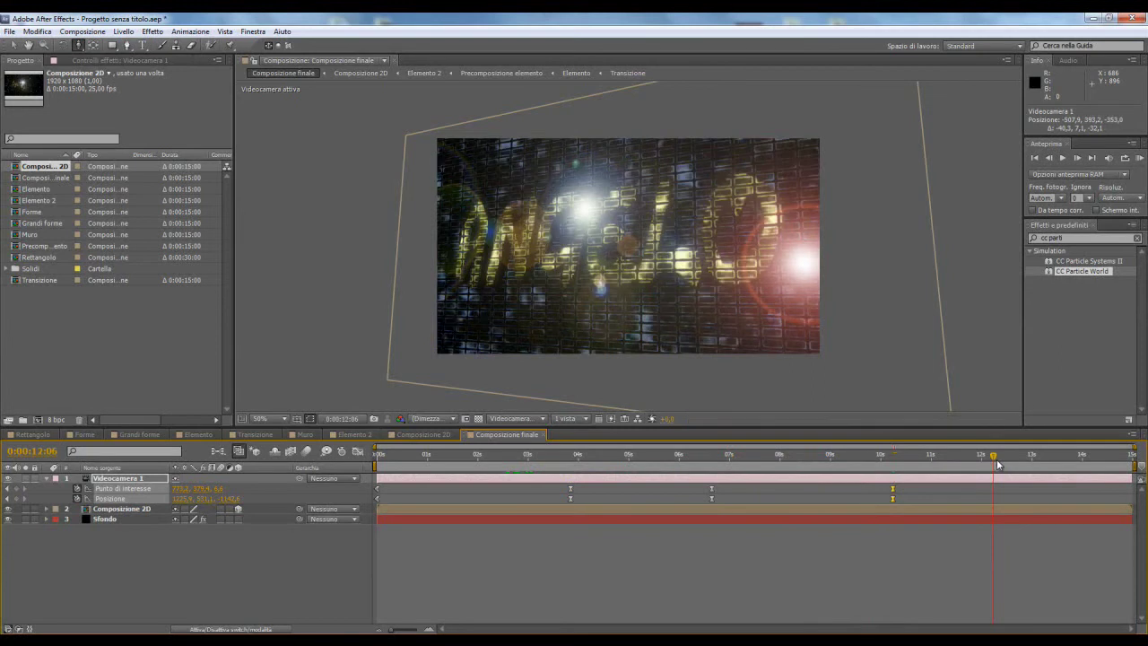
left_click_drag(621, 292, 609, 67)
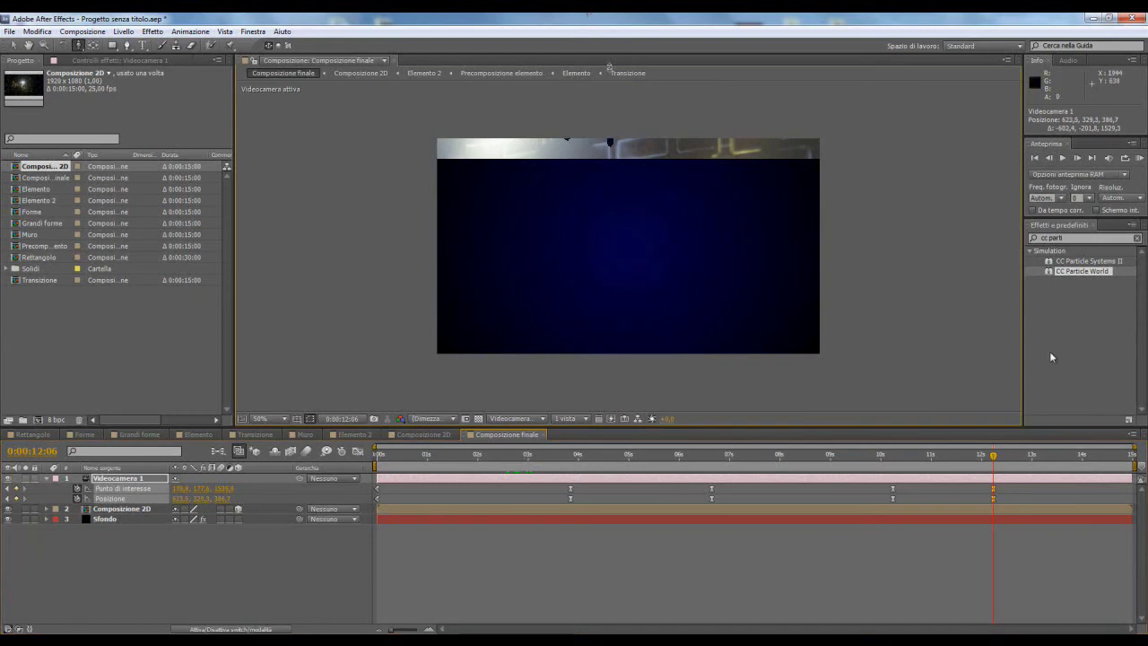
mouse_move(994, 455)
left_mouse_down()
mouse_move(928, 455)
mouse_move(971, 455)
left_mouse_up()
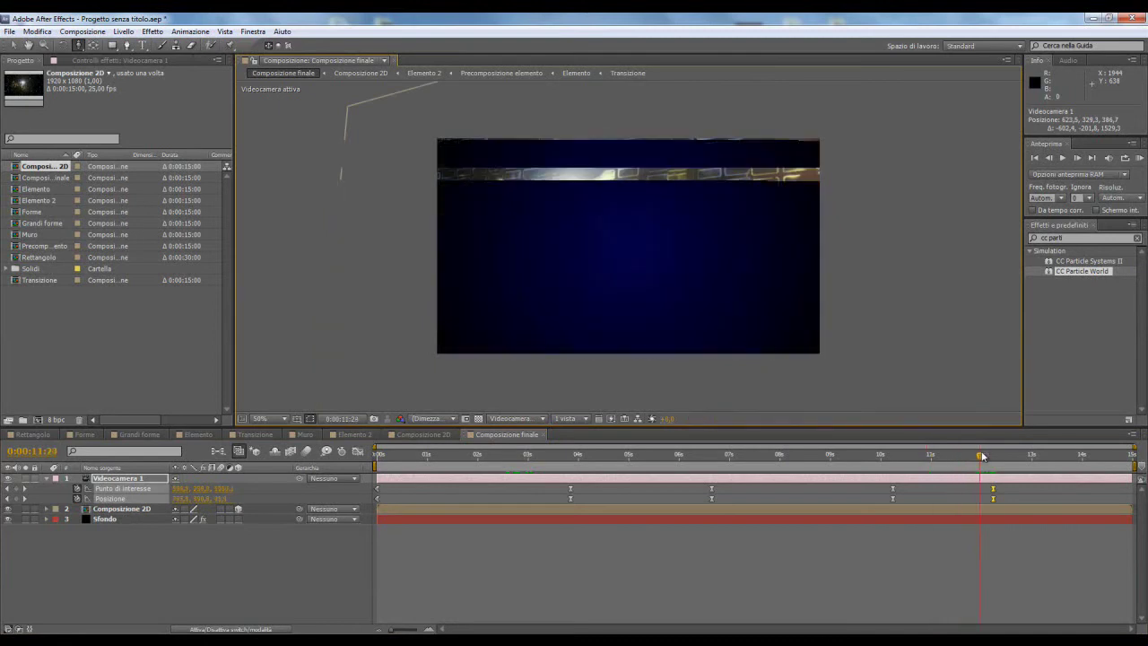
left_click_drag(972, 456, 804, 479)
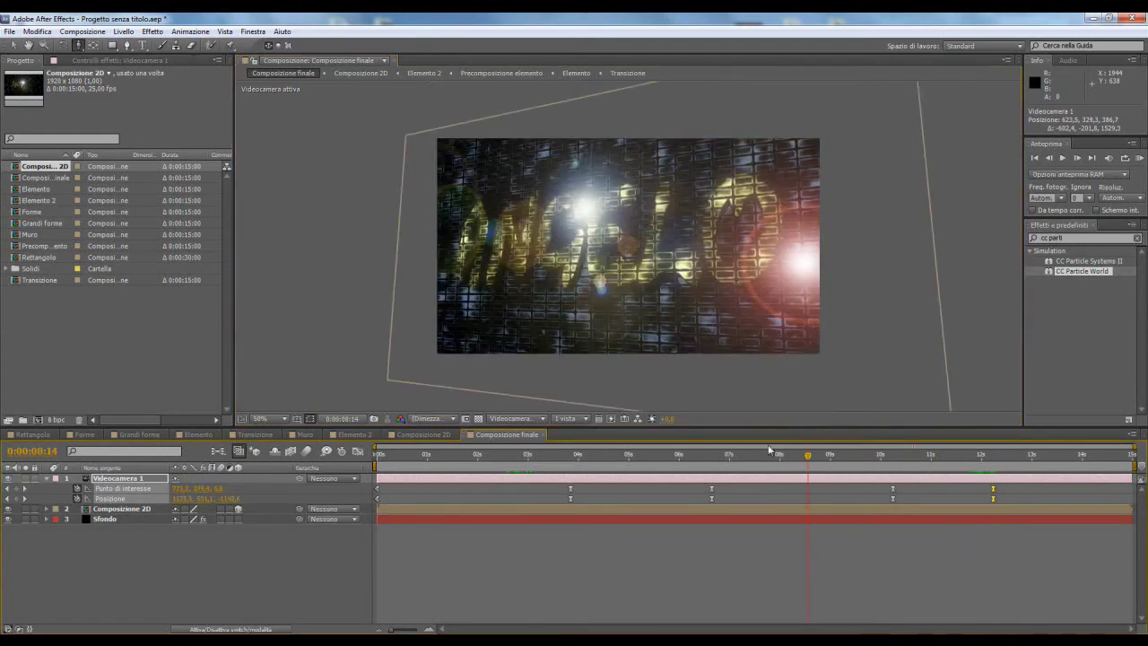
key("ctrl+s")
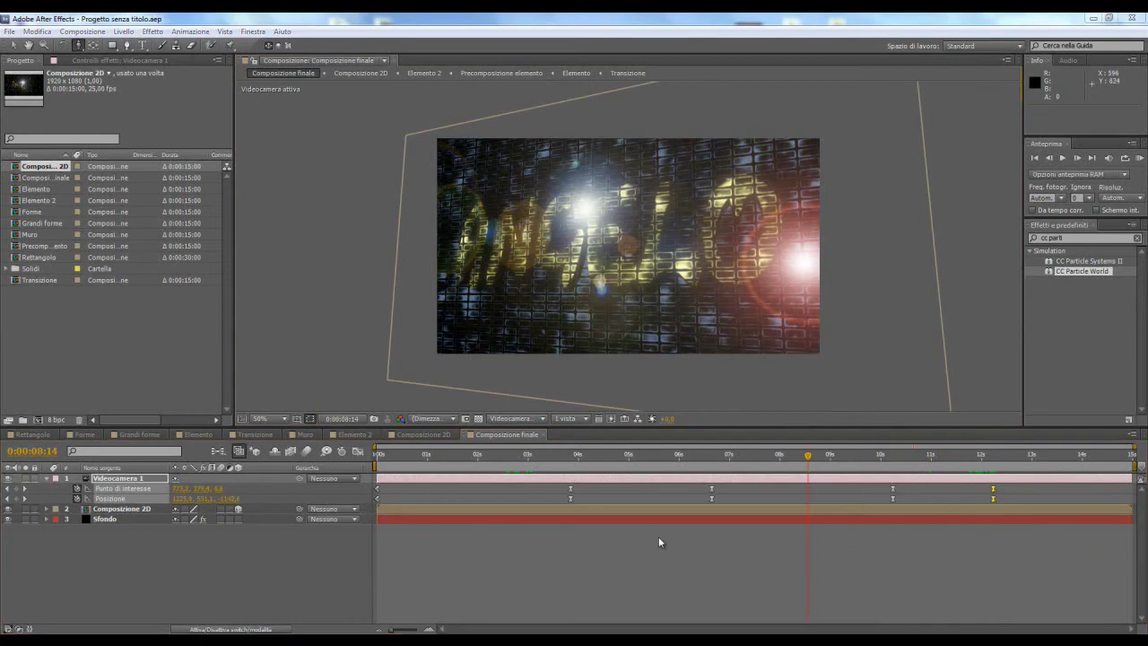
- Create a black full-frame solid named Raggio in Composizione finale
left_click(123, 32)
mouse_move(135, 47)
left_click(343, 59)
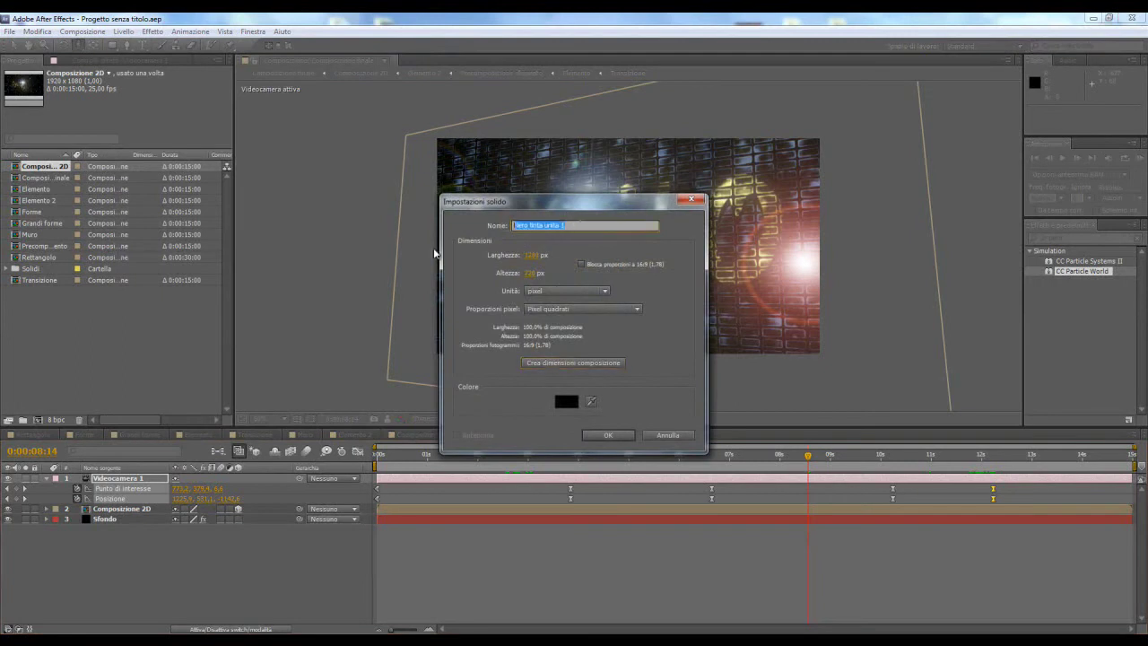
type("Raggi")
left_click(606, 435)
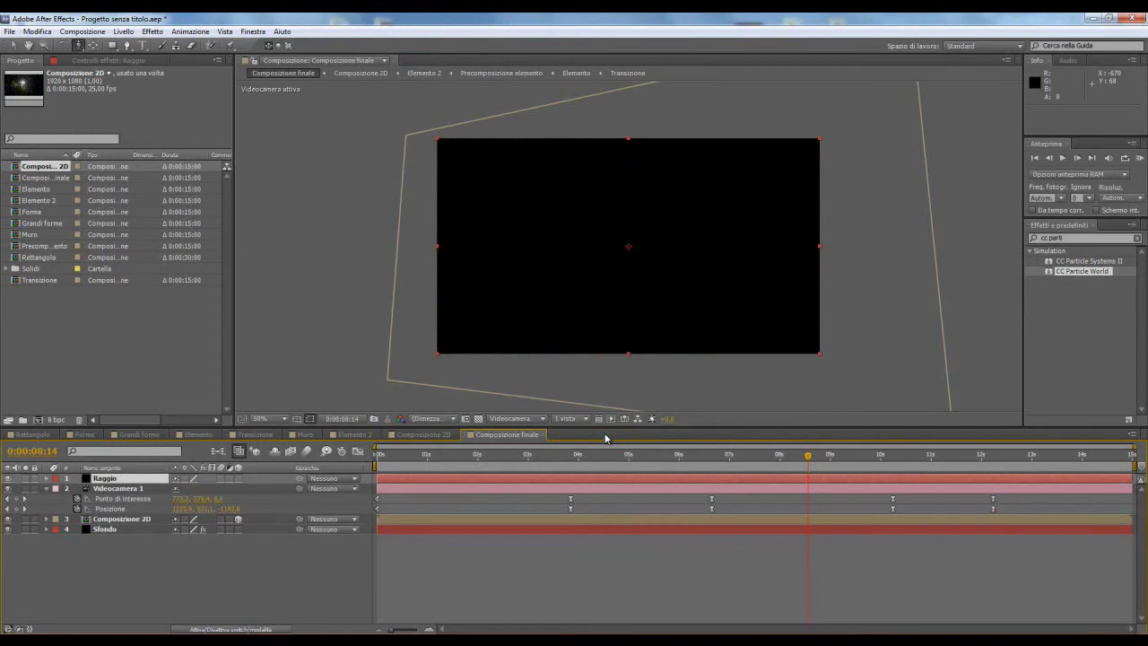
left_click(123, 32)
- Add a null object layer and rename it Cursore
mouse_move(134, 46)
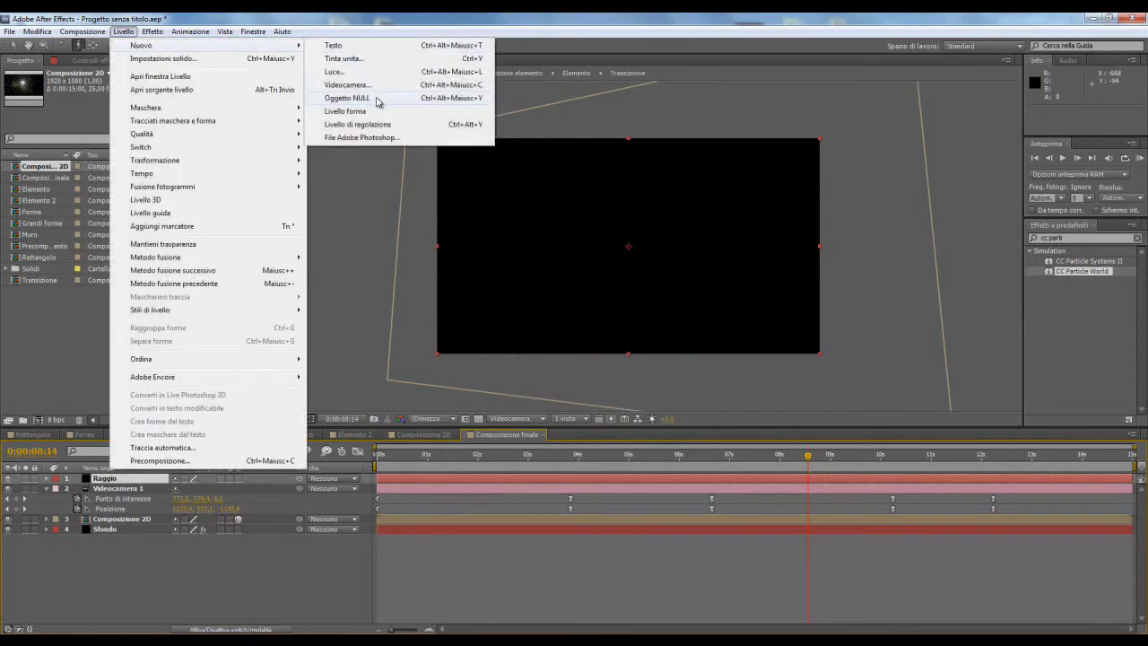
left_click(376, 96)
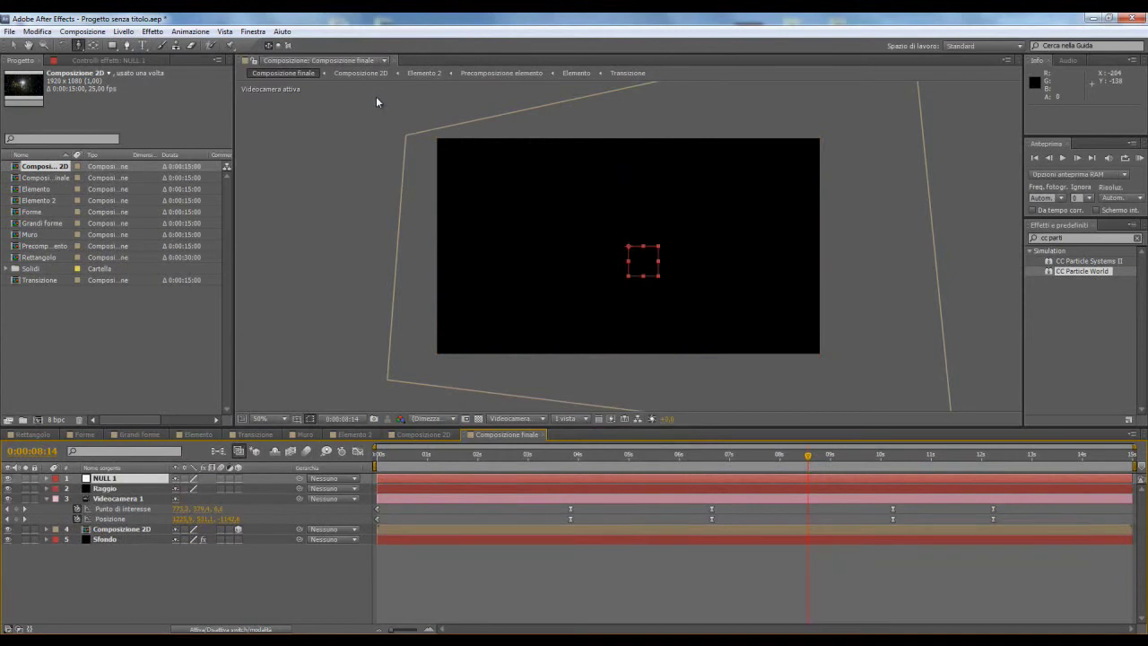
left_click(125, 32)
left_click(150, 58)
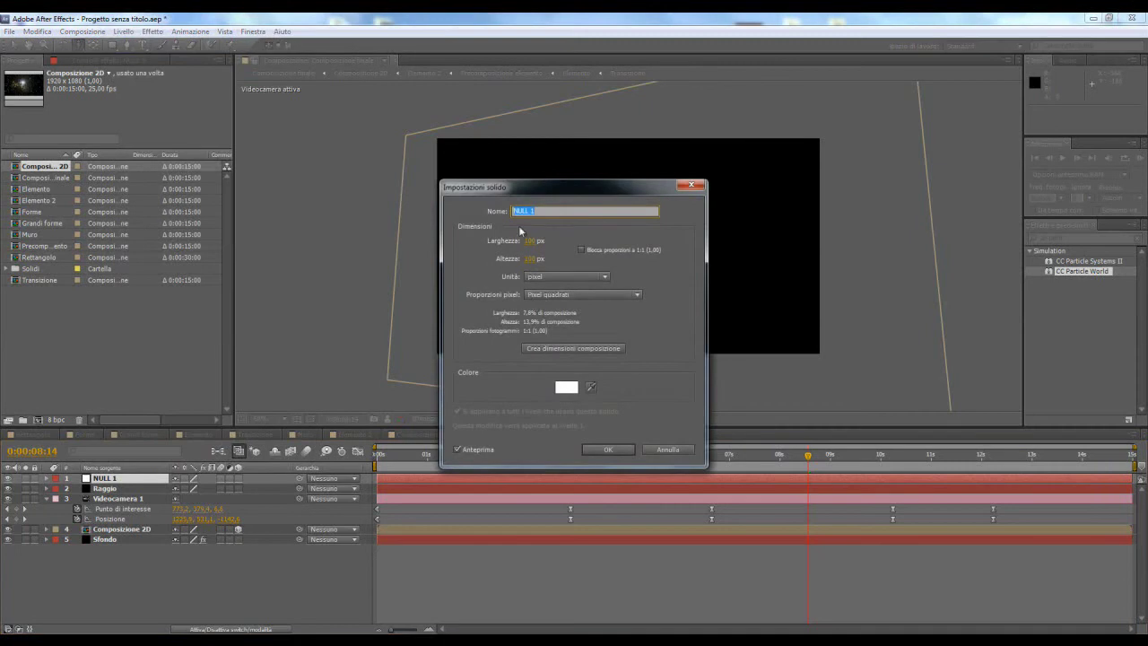
type("Cursore")
left_click(619, 450)
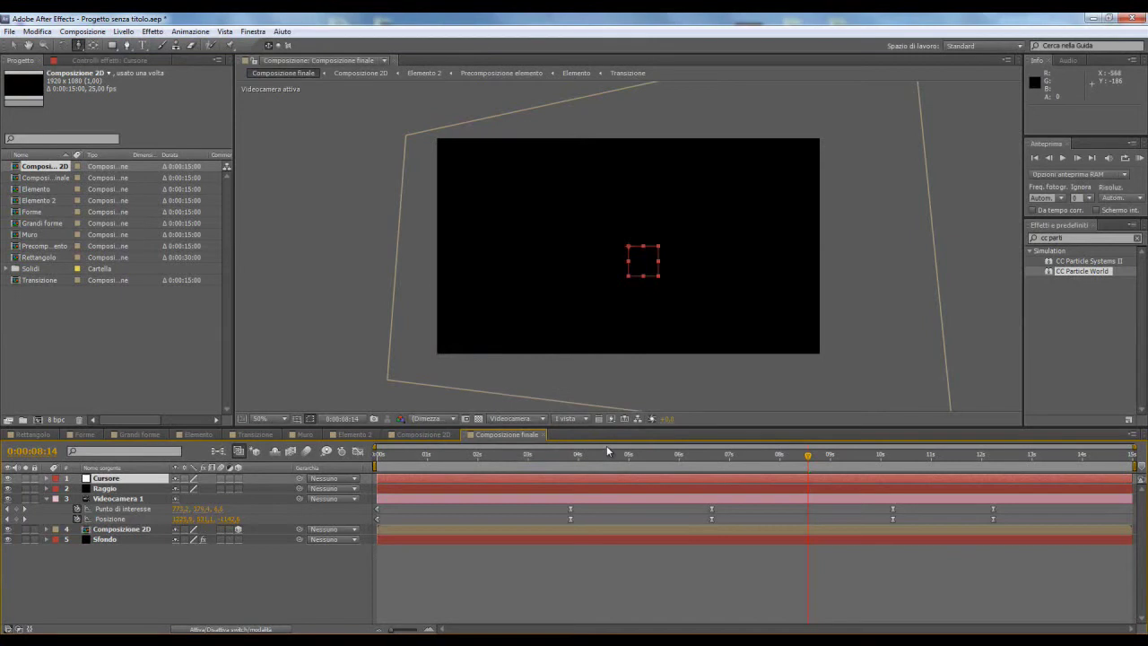
- Apply a Controllo cursore slider effect to the Cursore null
left_click(151, 31)
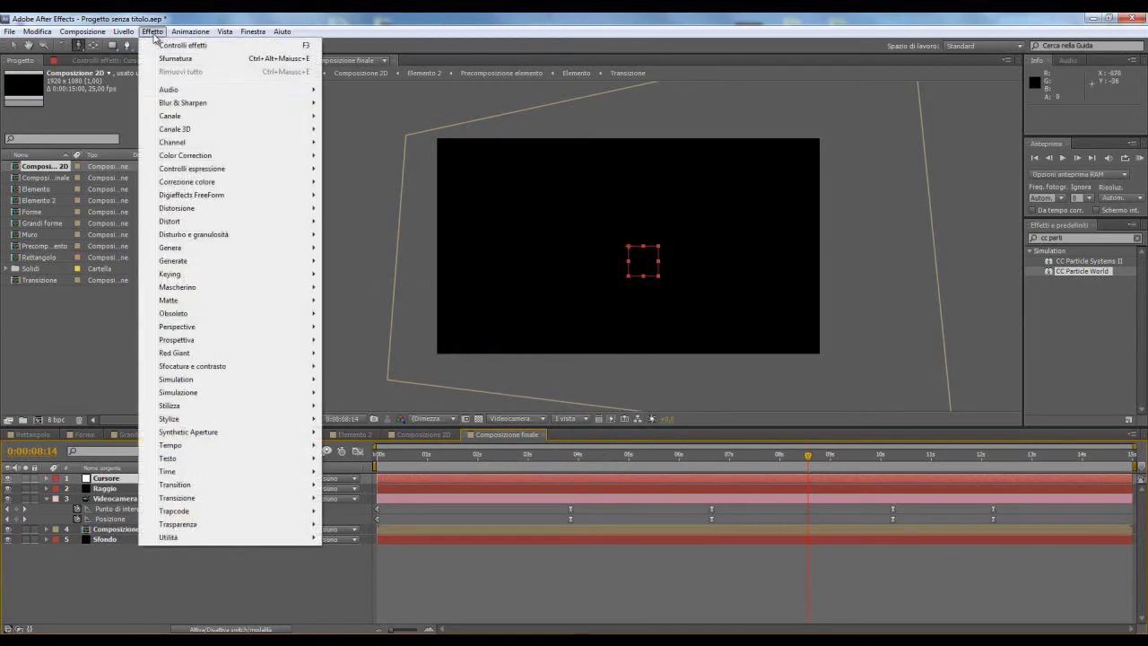
mouse_move(249, 172)
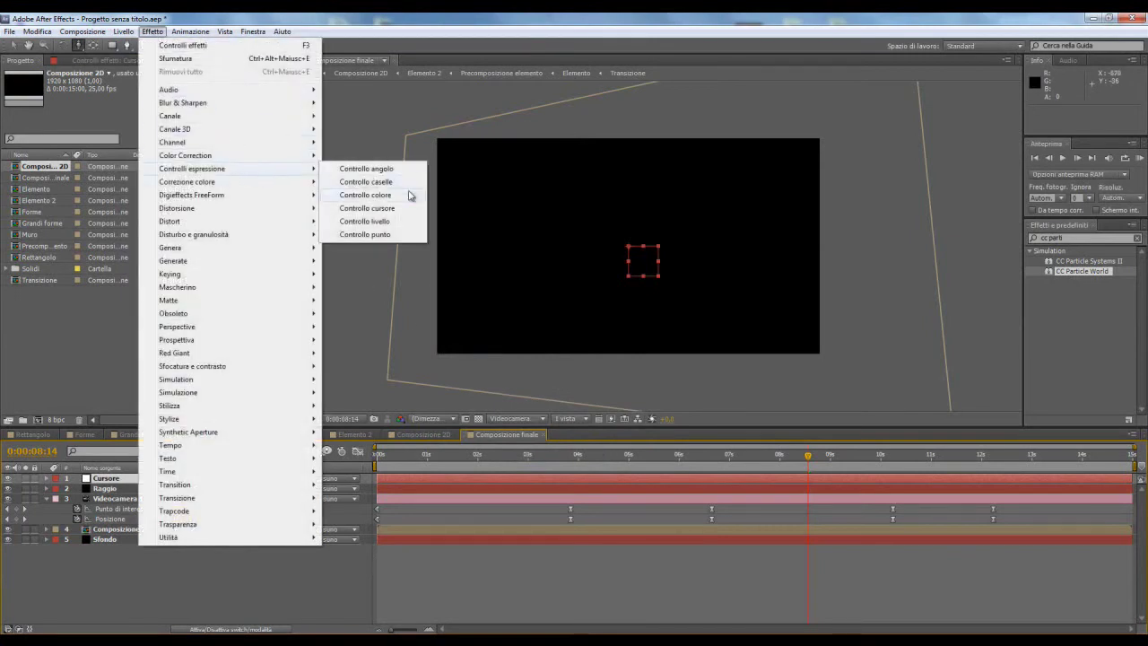
left_click(367, 208)
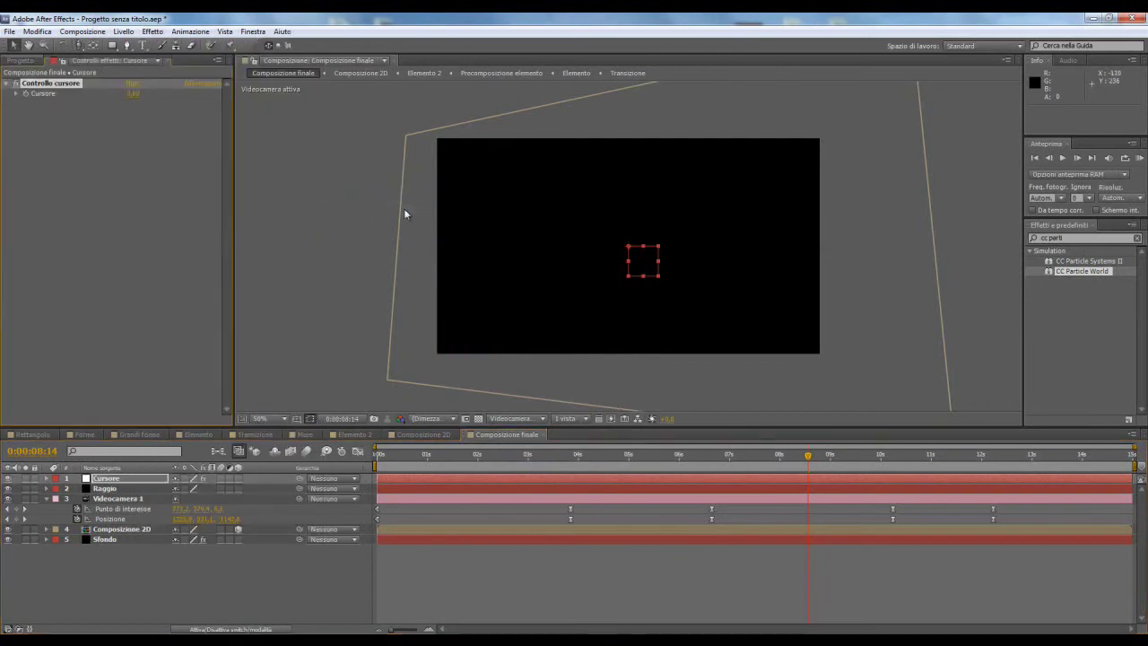
left_click(109, 488)
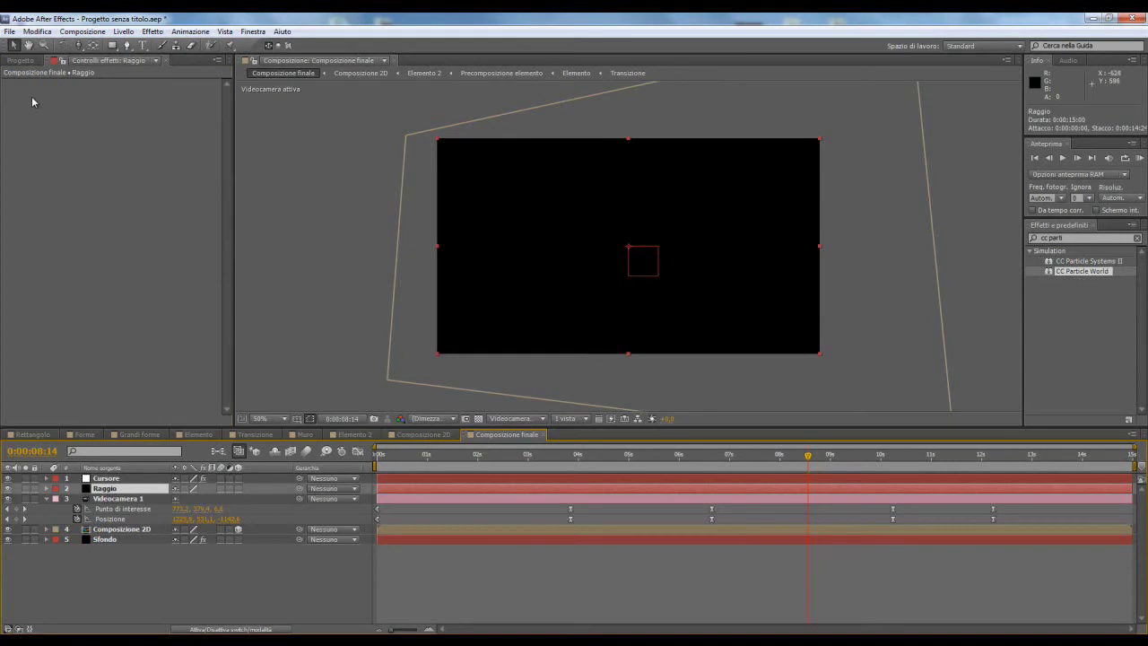
- Apply the Raggio beam effect with Lunghezza 100% and Spessore finale 400
left_click(151, 33)
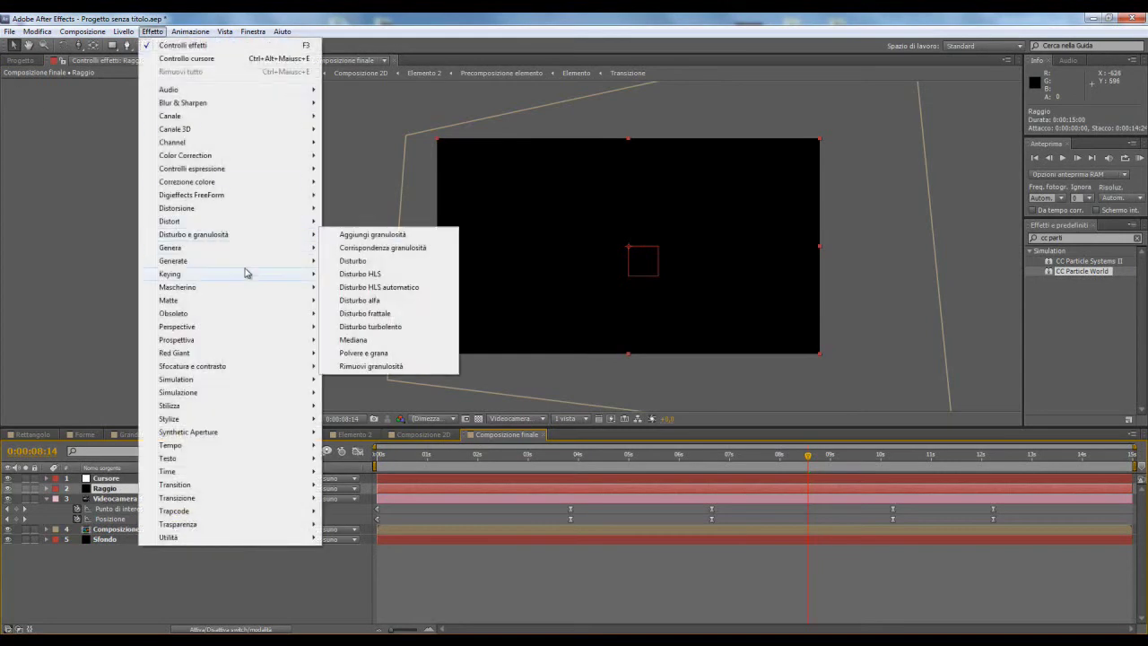
mouse_move(235, 247)
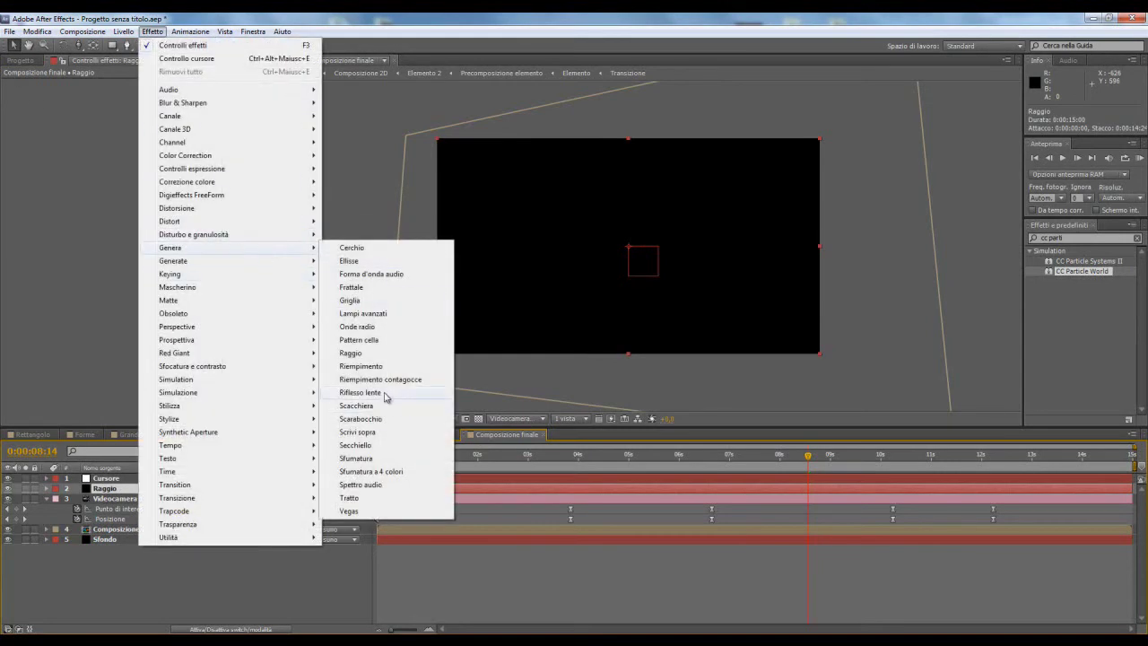
left_click(378, 357)
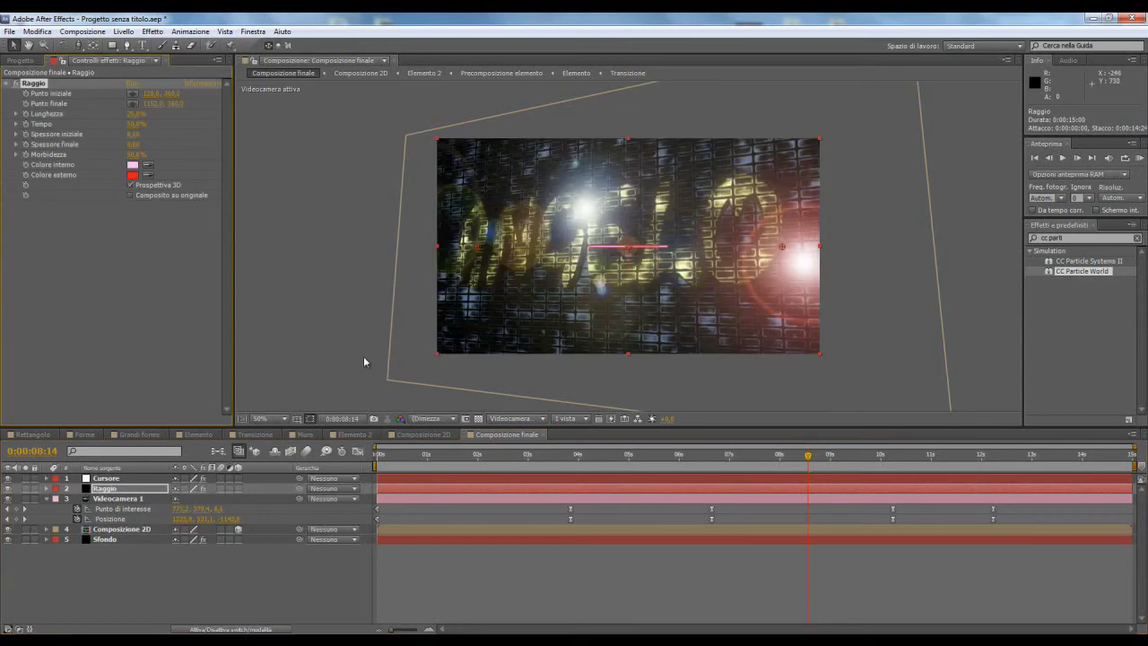
left_click(137, 114)
type("00")
key("Return")
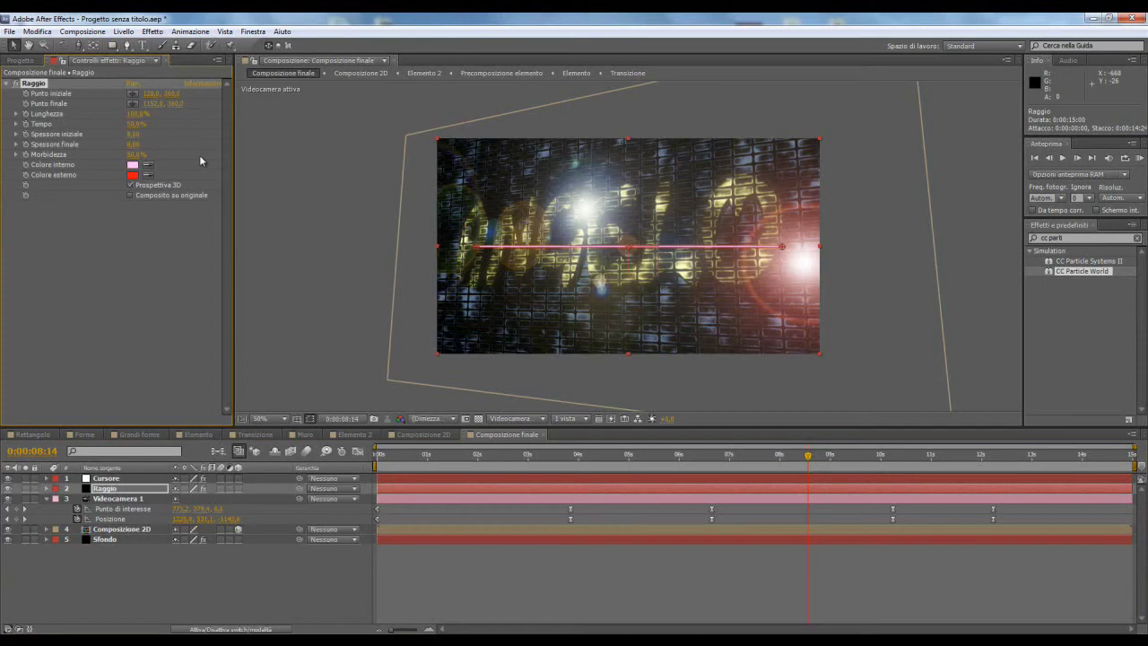
left_click(133, 144)
type("400")
key("Return")
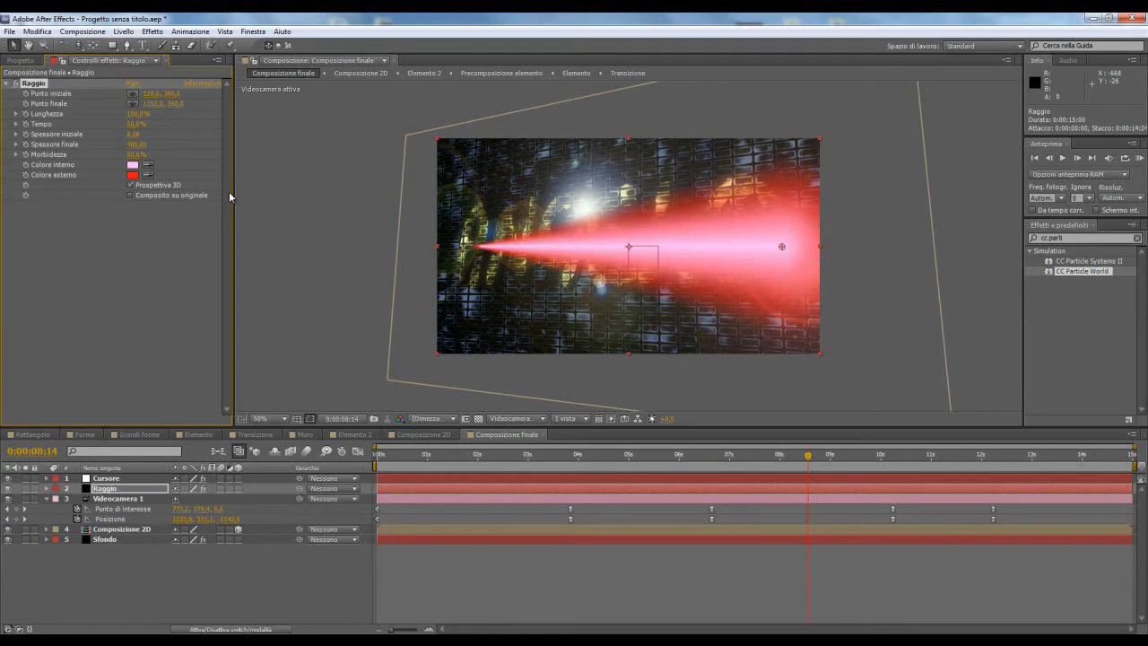
left_click(133, 165)
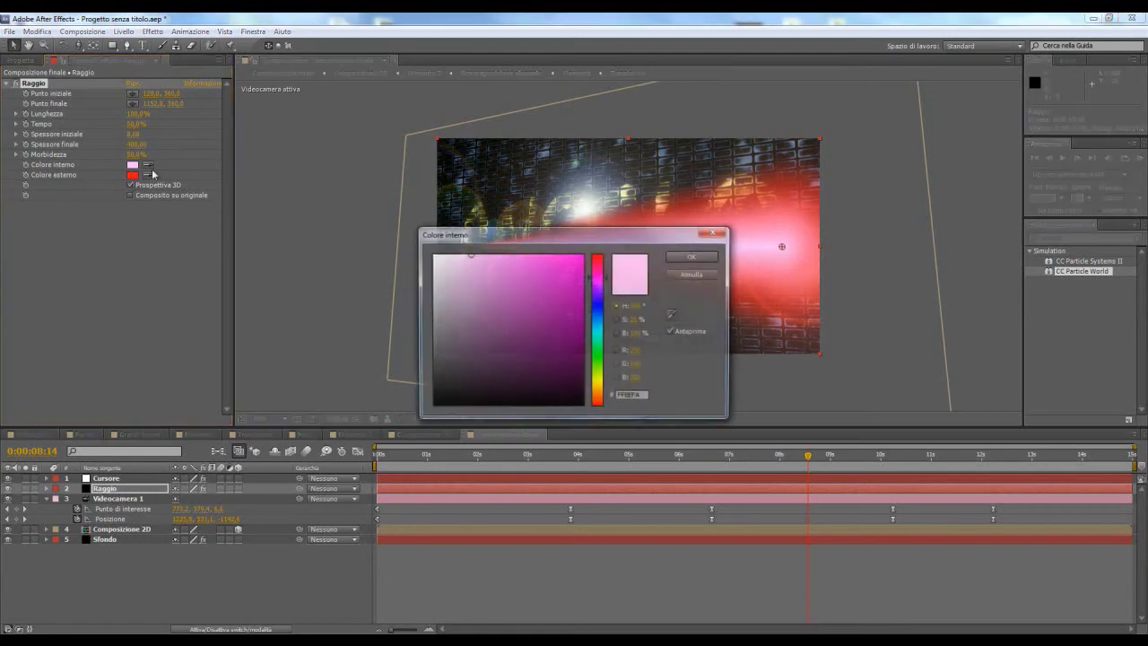
- Set the beam's Colore interno to a pale warm cream
left_click(597, 391)
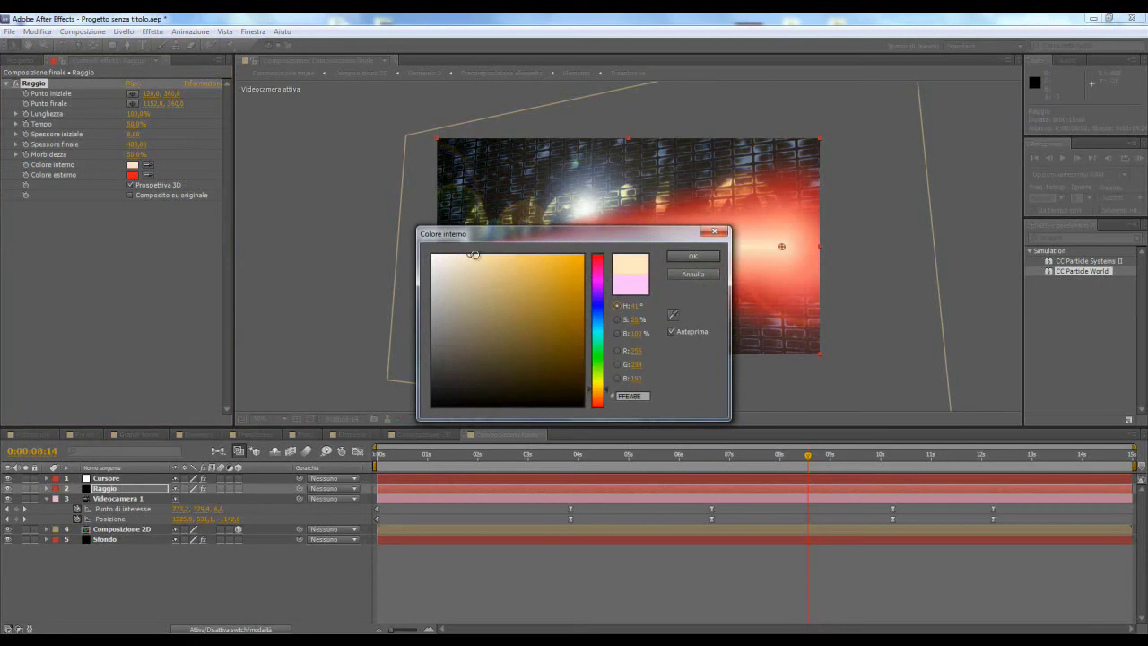
left_click_drag(473, 254, 466, 243)
left_click_drag(466, 243, 472, 244)
key("Return")
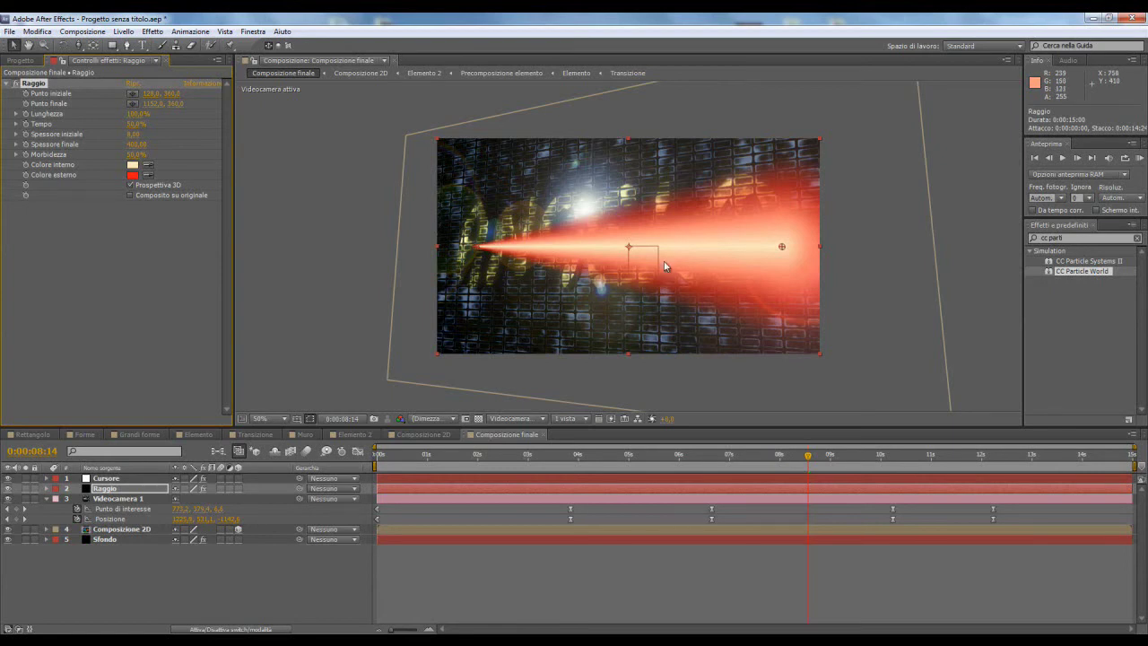
- Start a Punto iniziale expression with a raggio variable pick-whipped to a layer
left_click(26, 93, "alt")
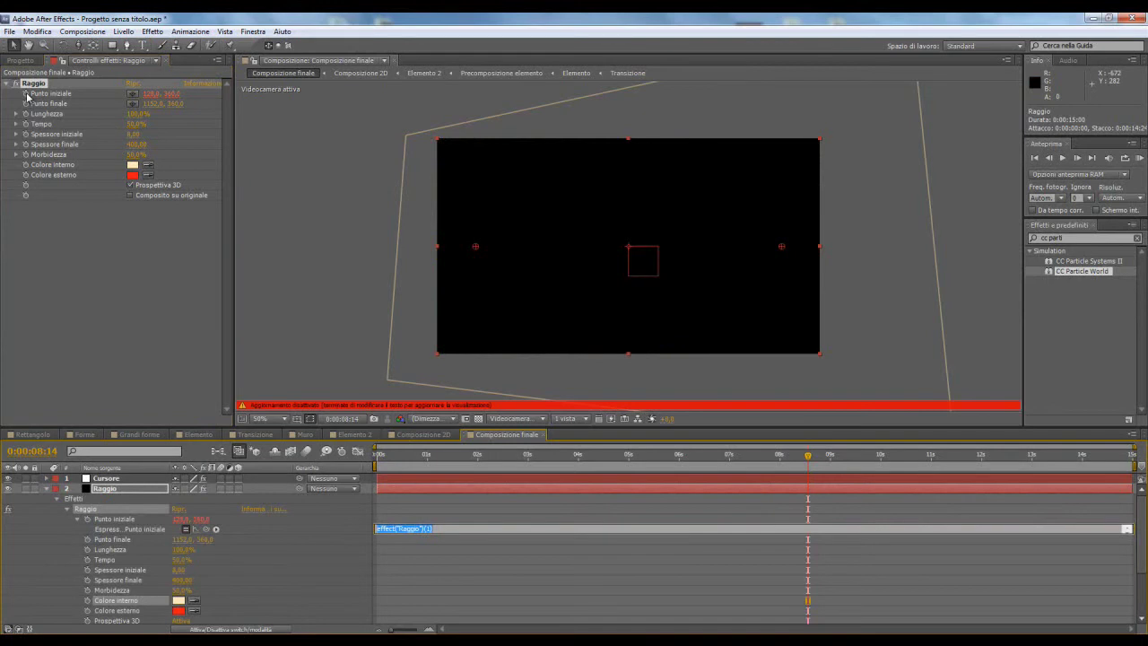
type("raggio =")
mouse_move(205, 529)
left_mouse_down()
mouse_move(139, 607)
mouse_move(125, 586)
left_mouse_up()
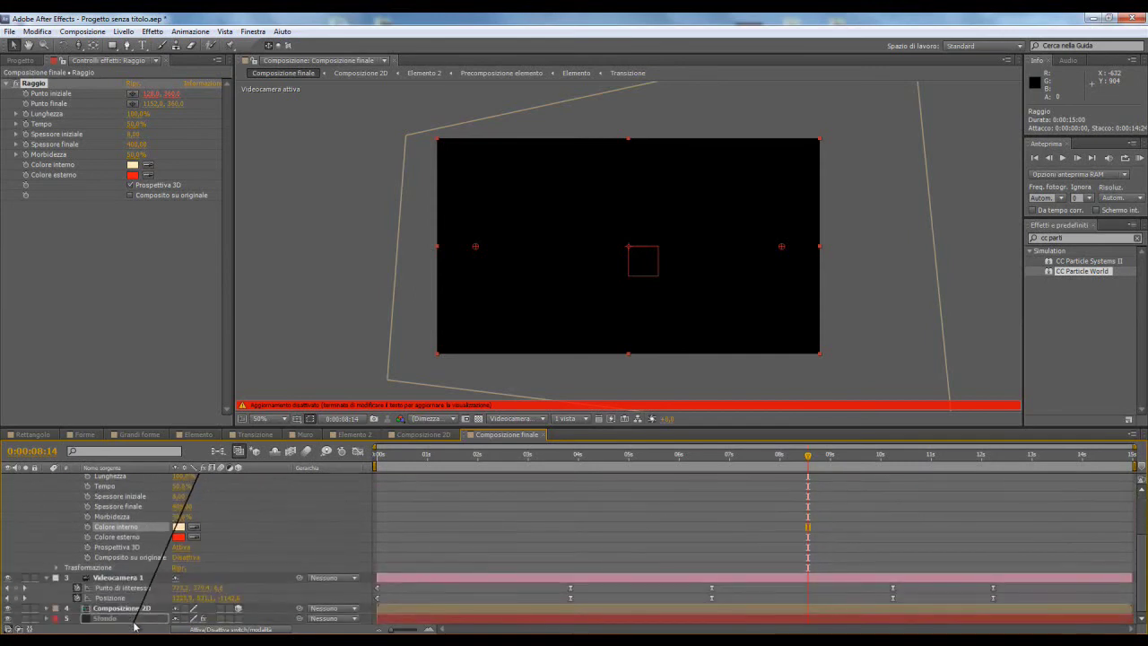
left_click_drag(125, 585, 131, 609)
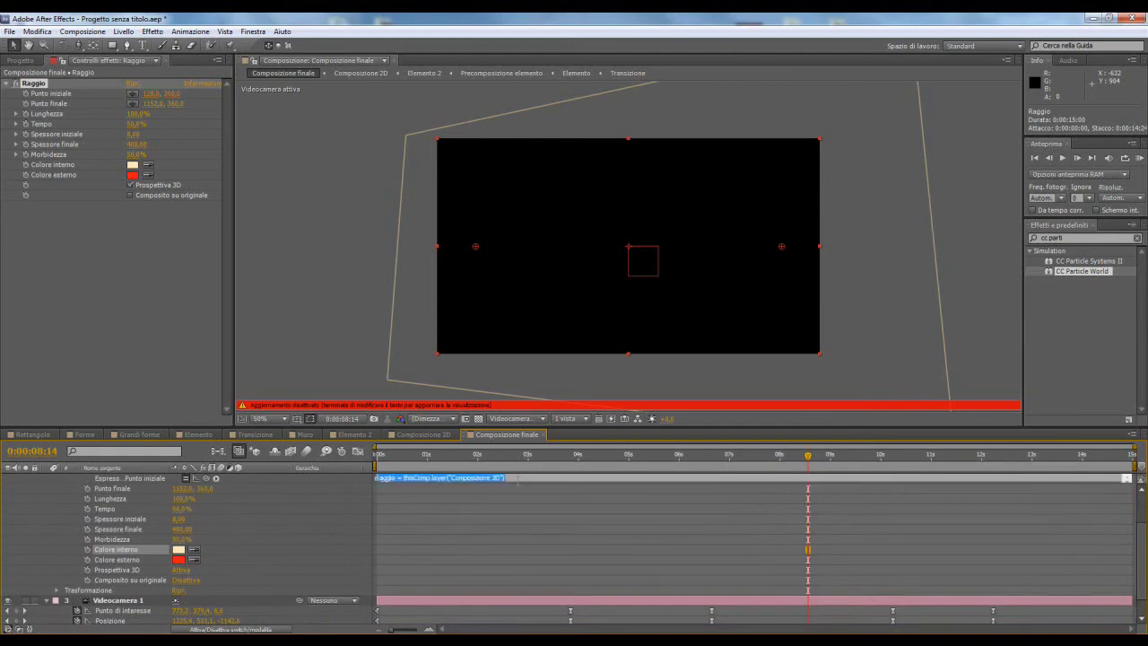
- Dismiss the expression error and paste the version referencing Composizione 2D
left_click(511, 488)
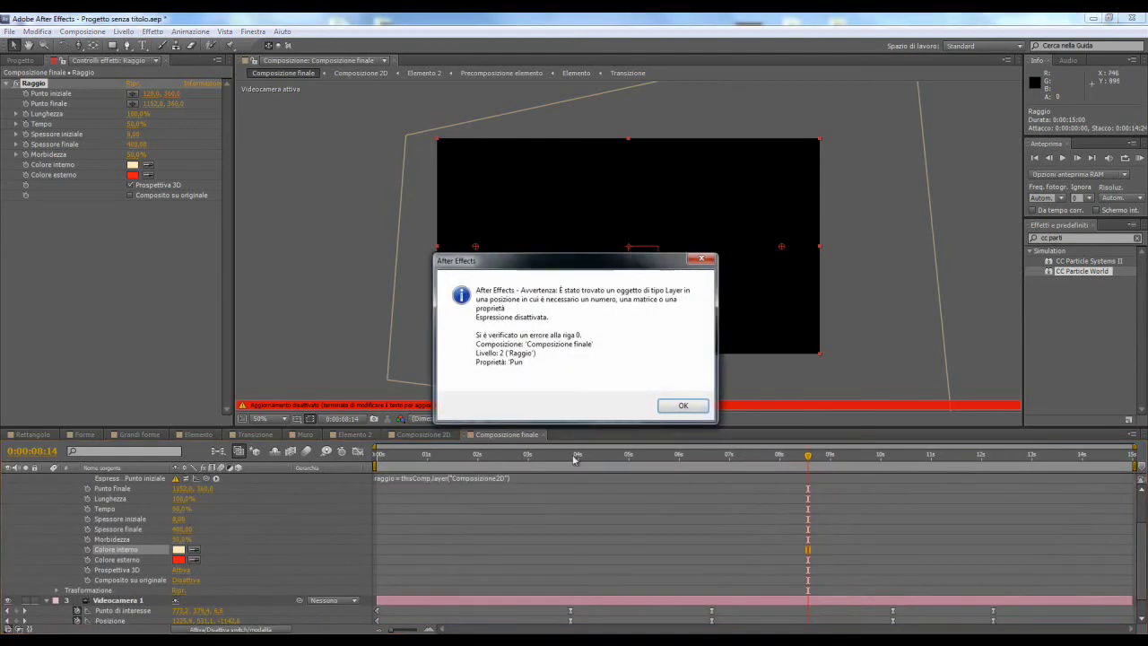
left_click(677, 400)
left_click(517, 478)
key("ctrl+v")
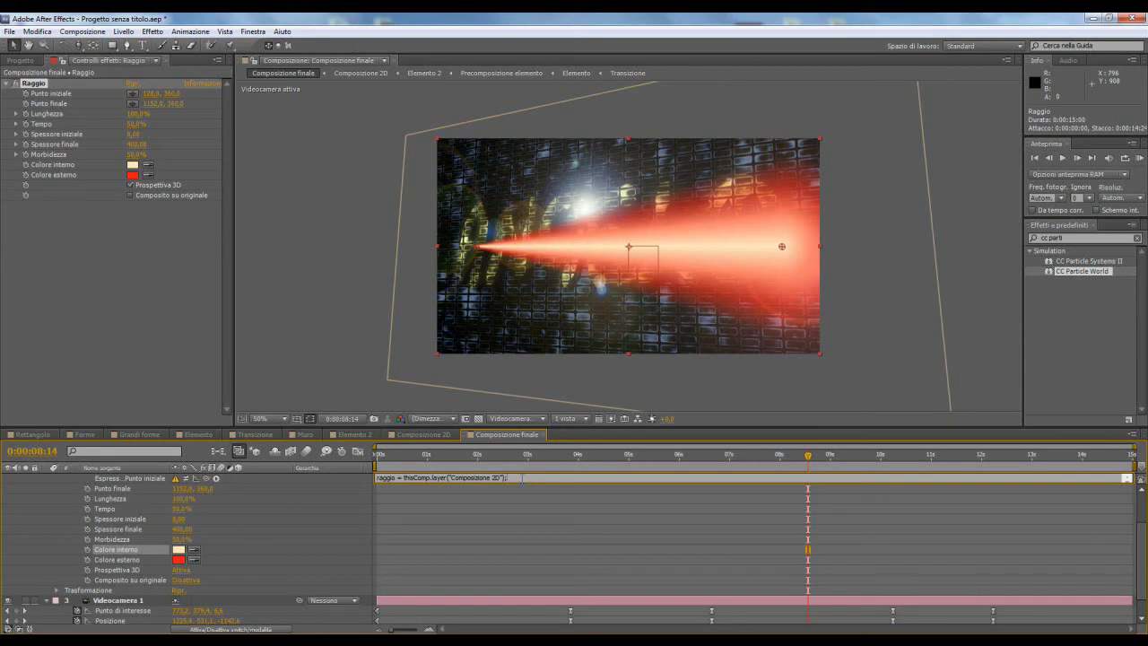
- Add a second expression line returning raggio.toComp([960,500,-700]); and commit it
key("Return")
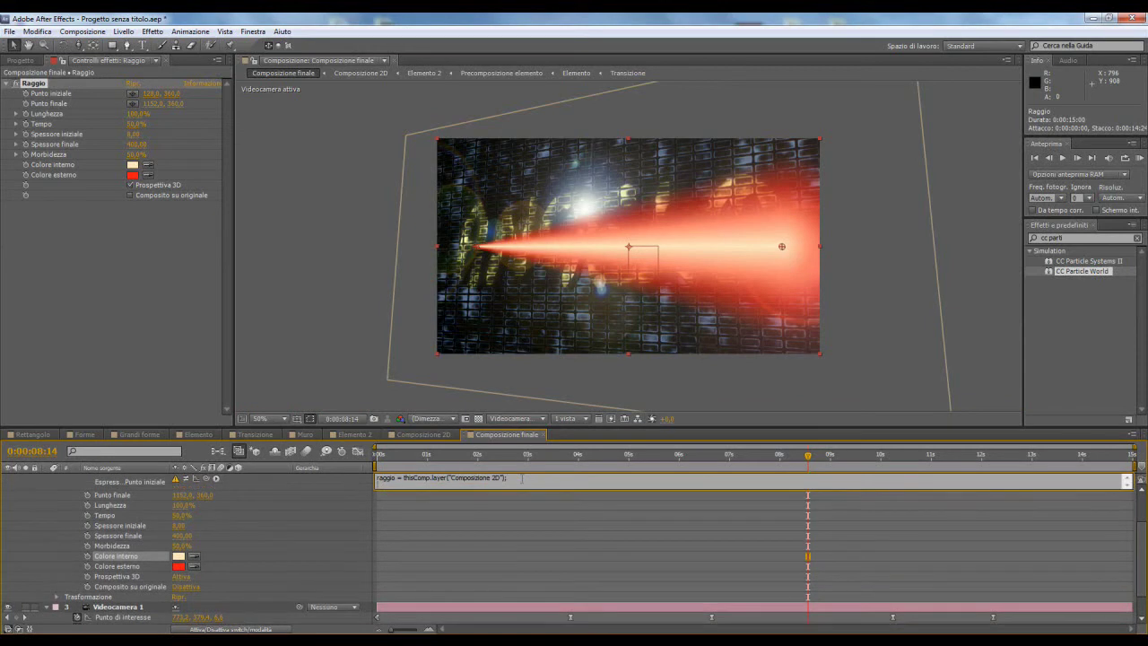
type("raggi")
type("o.toCom")
left_click(556, 518)
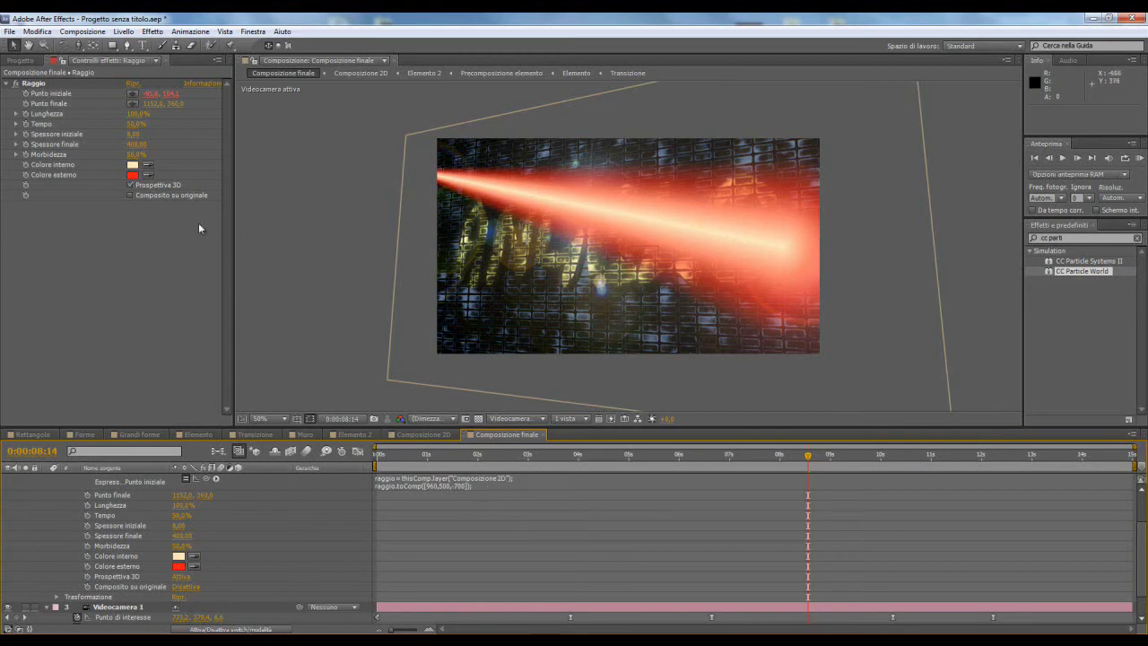
scroll(199, 539, "up", 3)
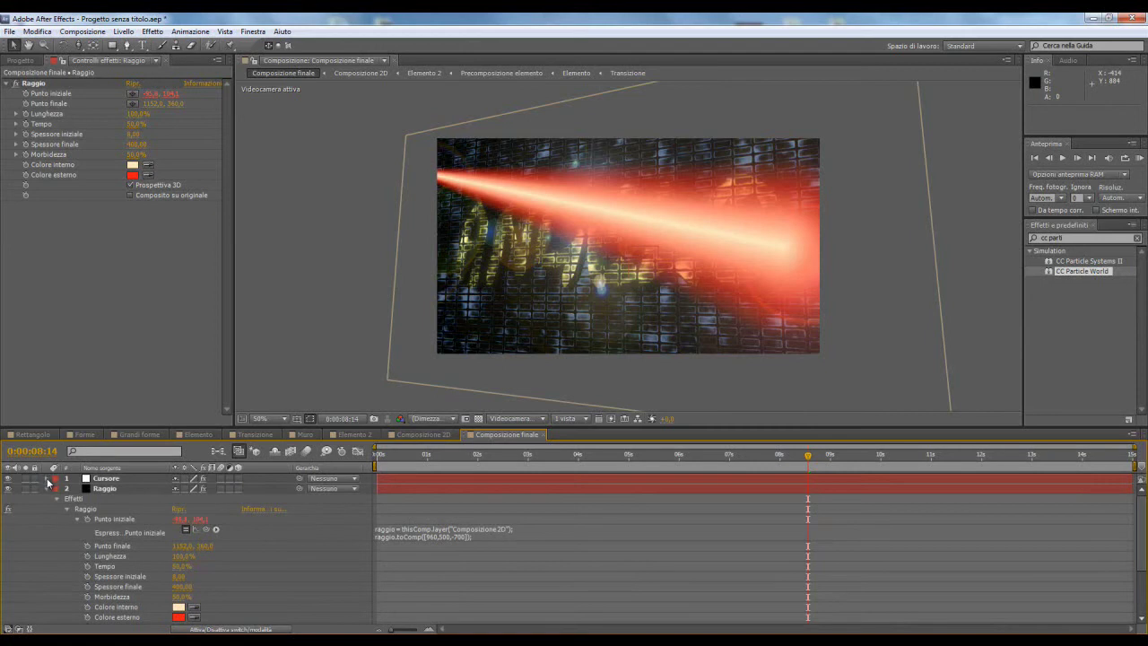
- Reveal Cursore's Controllo cursore slider and add an expression to Raggio's Punto finale
left_click(48, 479)
left_click(56, 489)
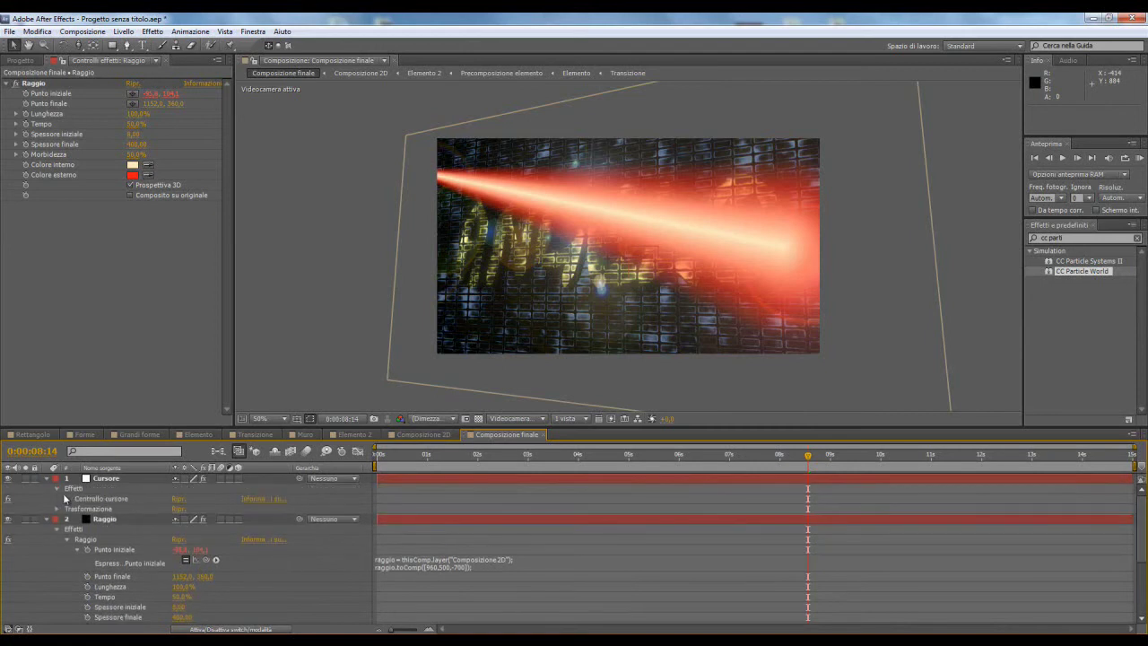
left_click(66, 499)
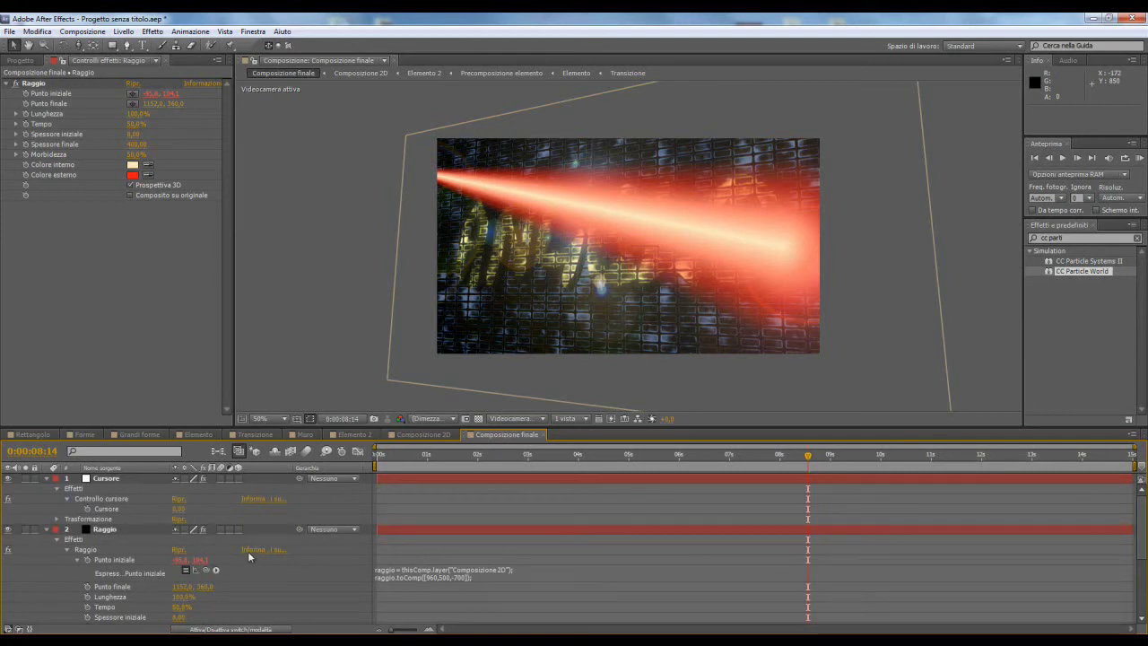
left_click(88, 586, "alt")
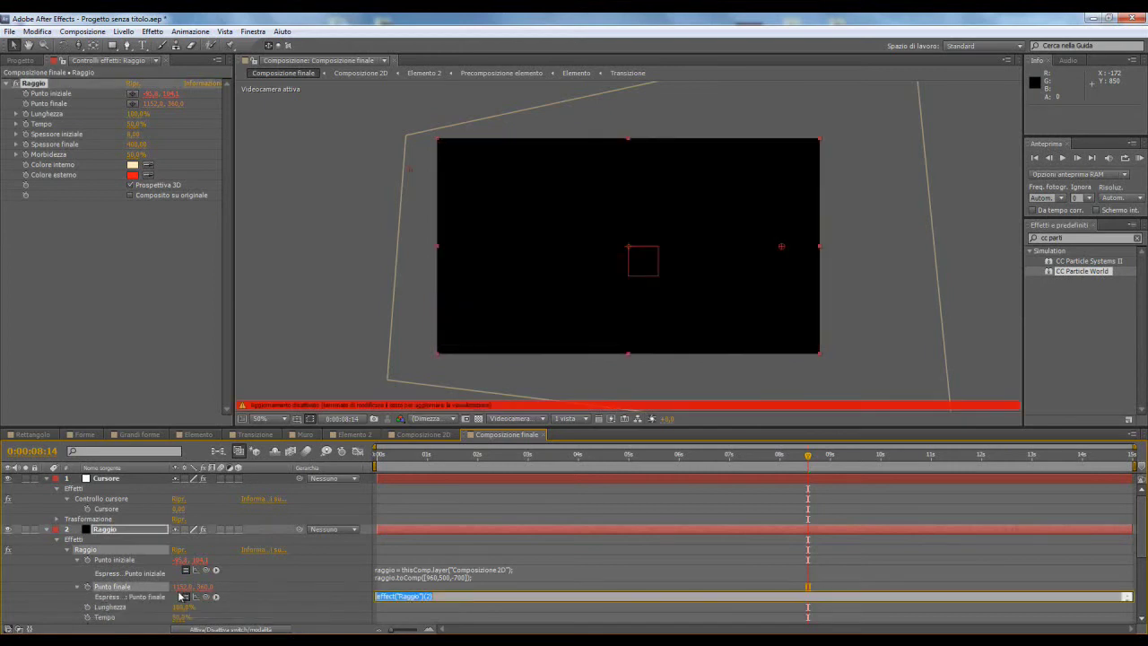
- Begin the Punto finale expression with a raggio variable linked to Composizione 2D
type("raggio =")
mouse_move(199, 605)
left_mouse_down()
mouse_move(151, 570)
mouse_move(124, 610)
left_mouse_up()
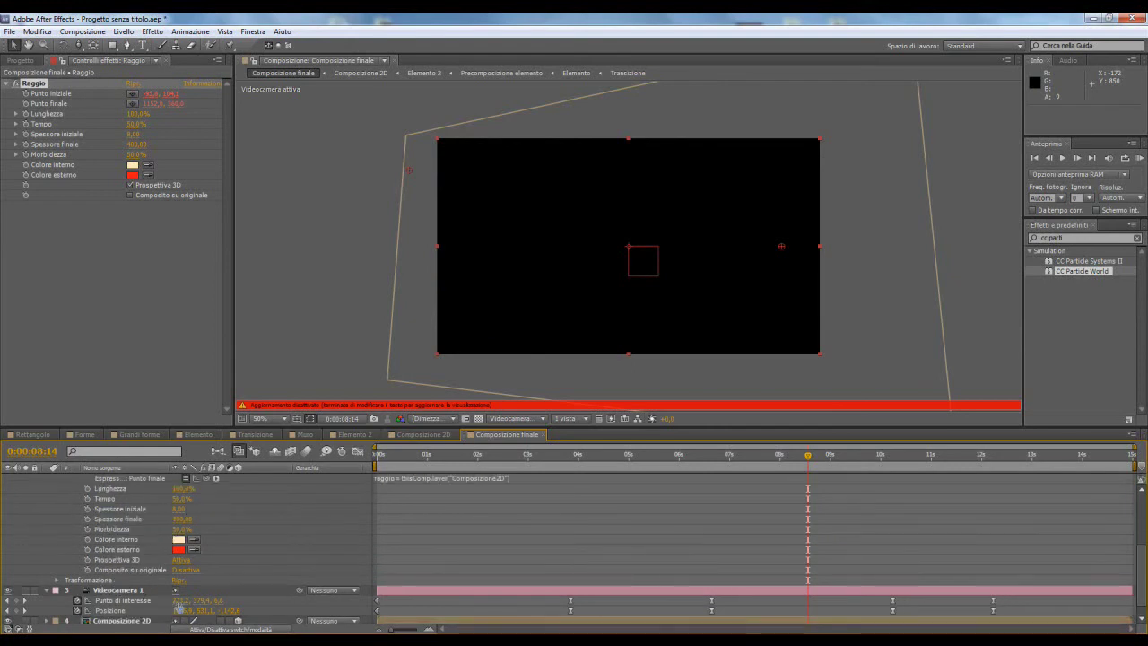
left_click(521, 493)
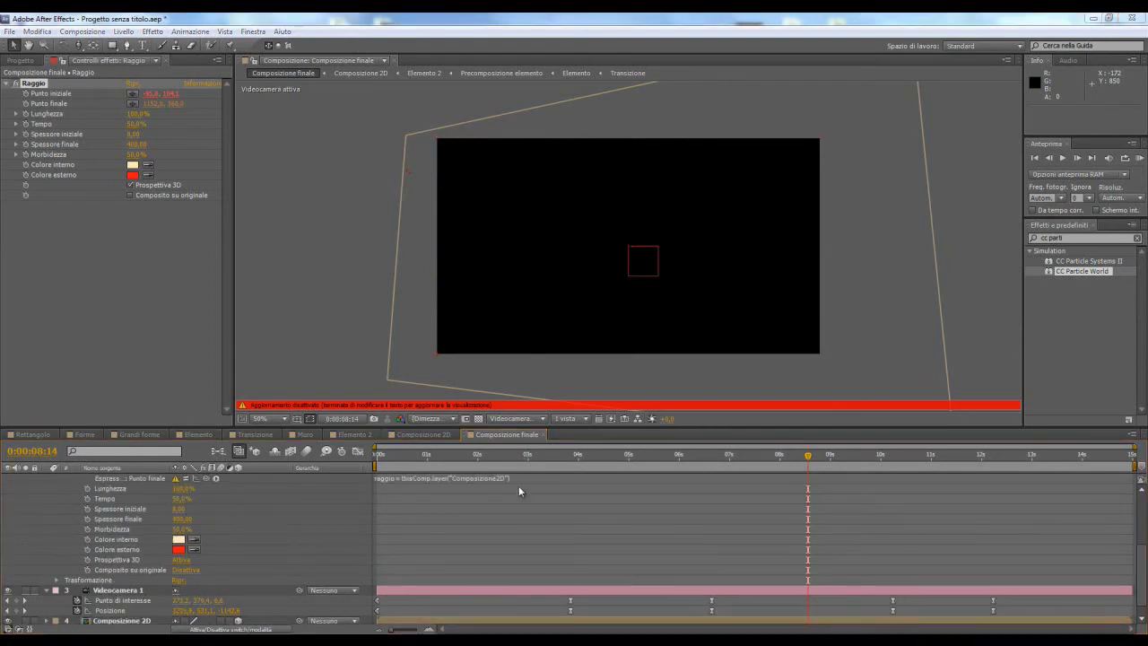
left_click(677, 407)
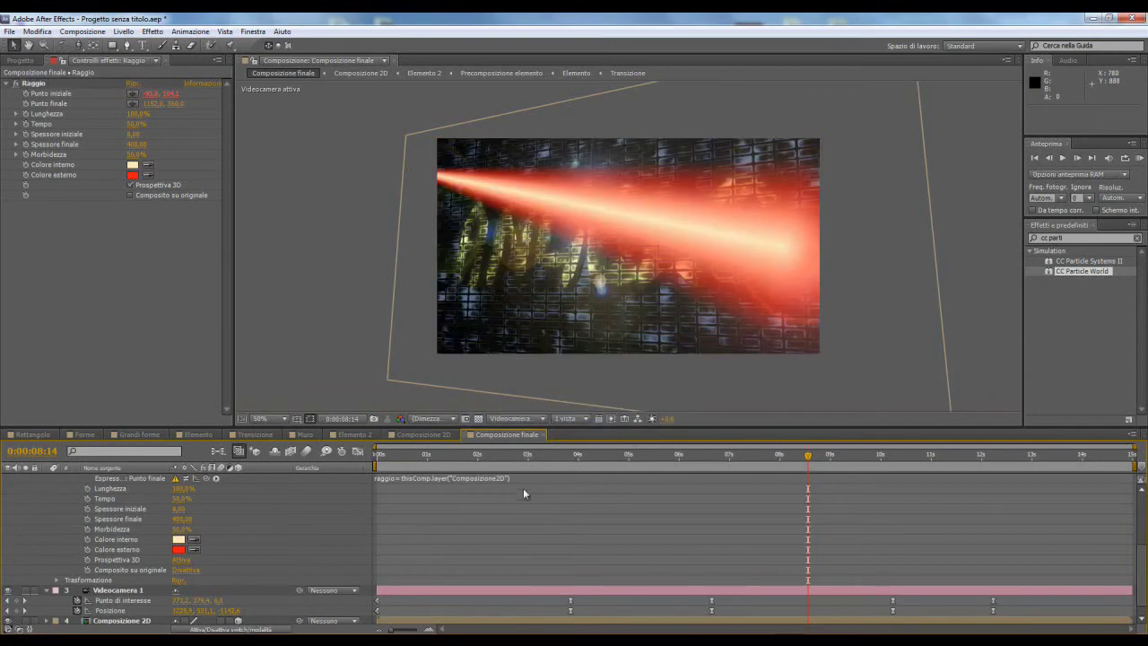
scroll(522, 488, "up", 2)
- Add raggio.toComp([slider, 500, 0]) with the Cursore slider pick-whipped as x
left_click(517, 506)
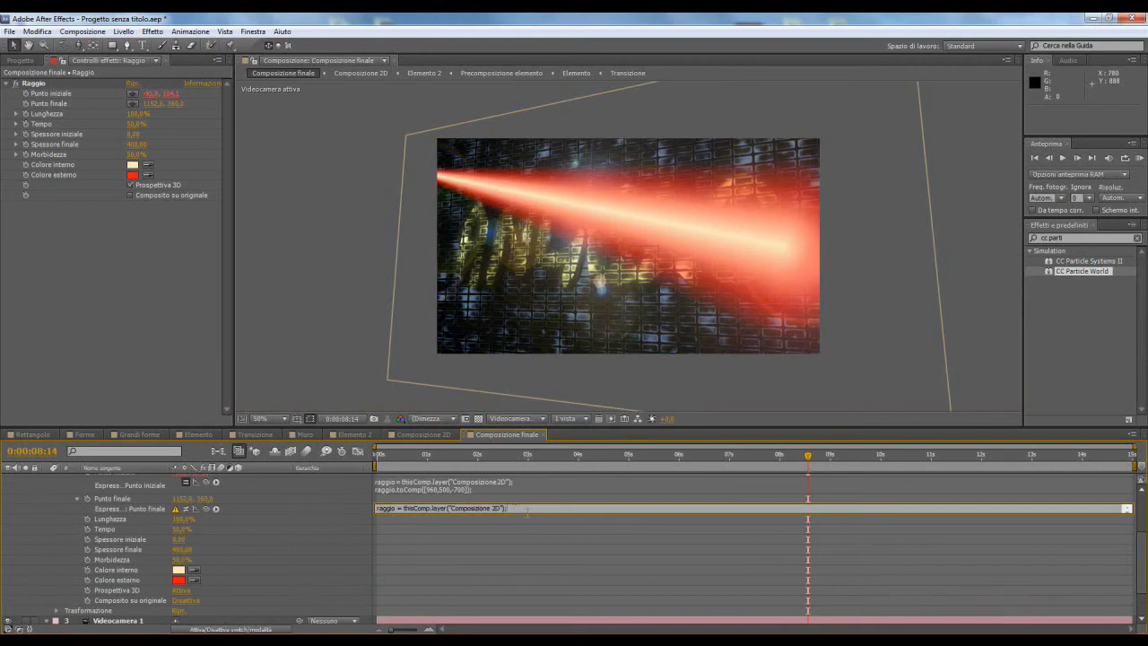
key("Return")
type("ragg")
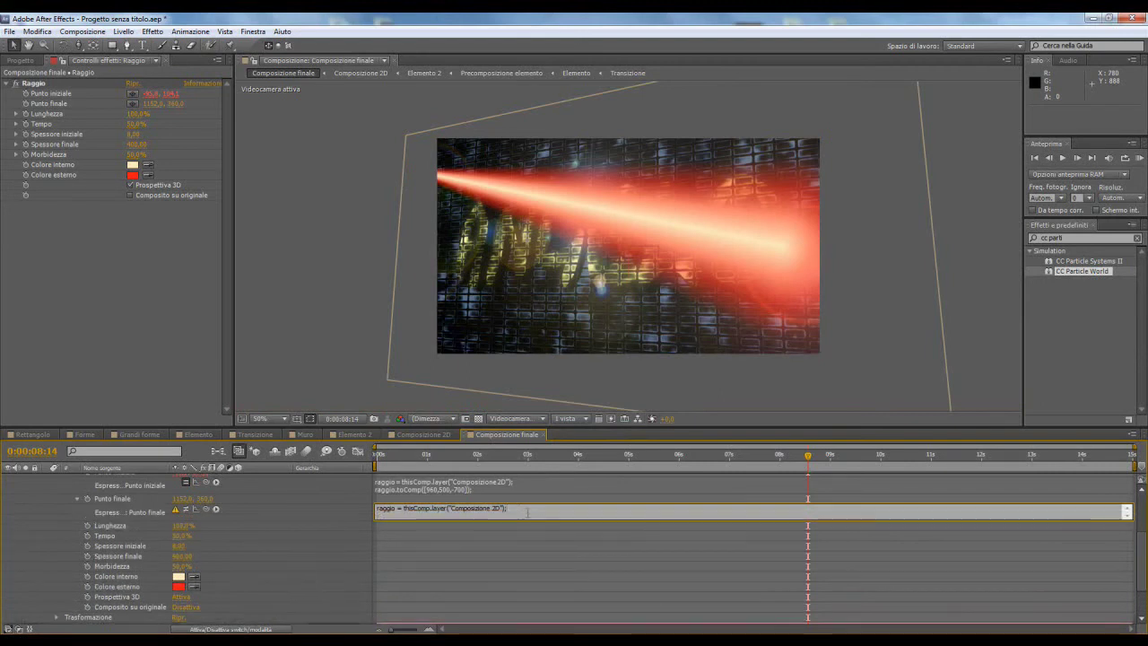
type("io.toComp([")
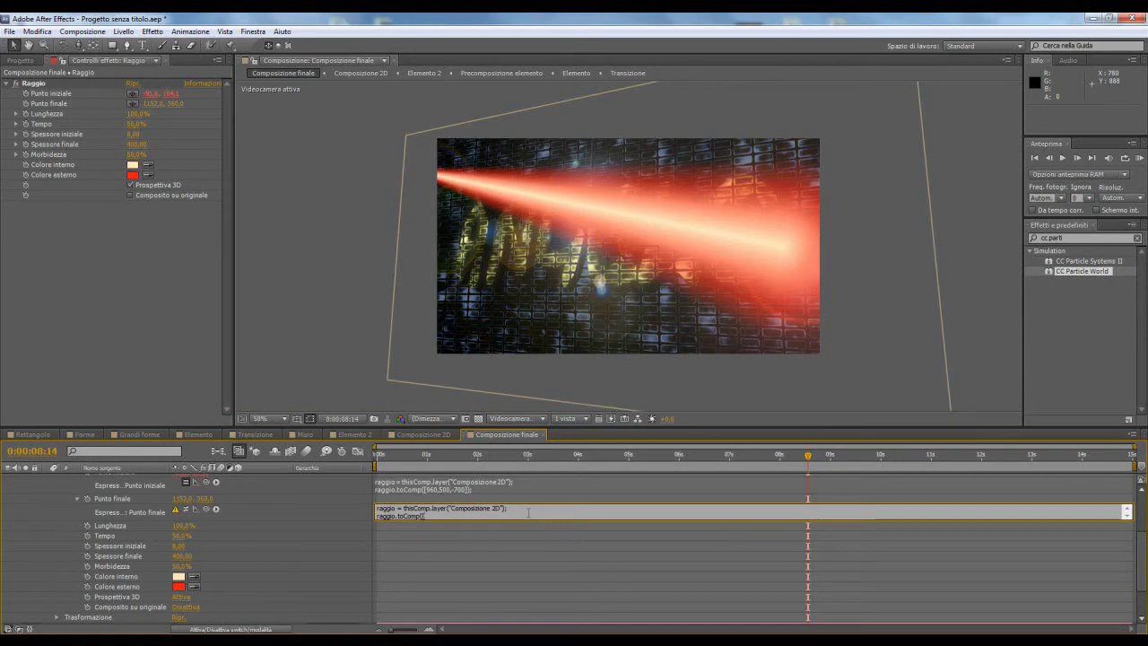
left_click_drag(186, 512, 112, 511)
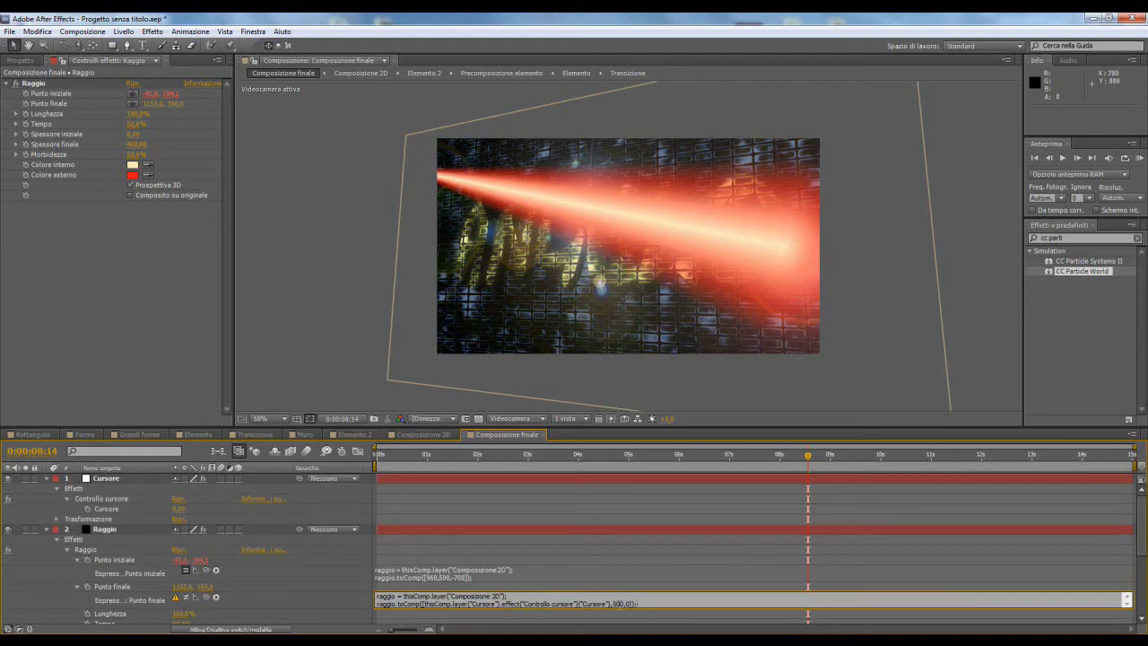
left_click(682, 574)
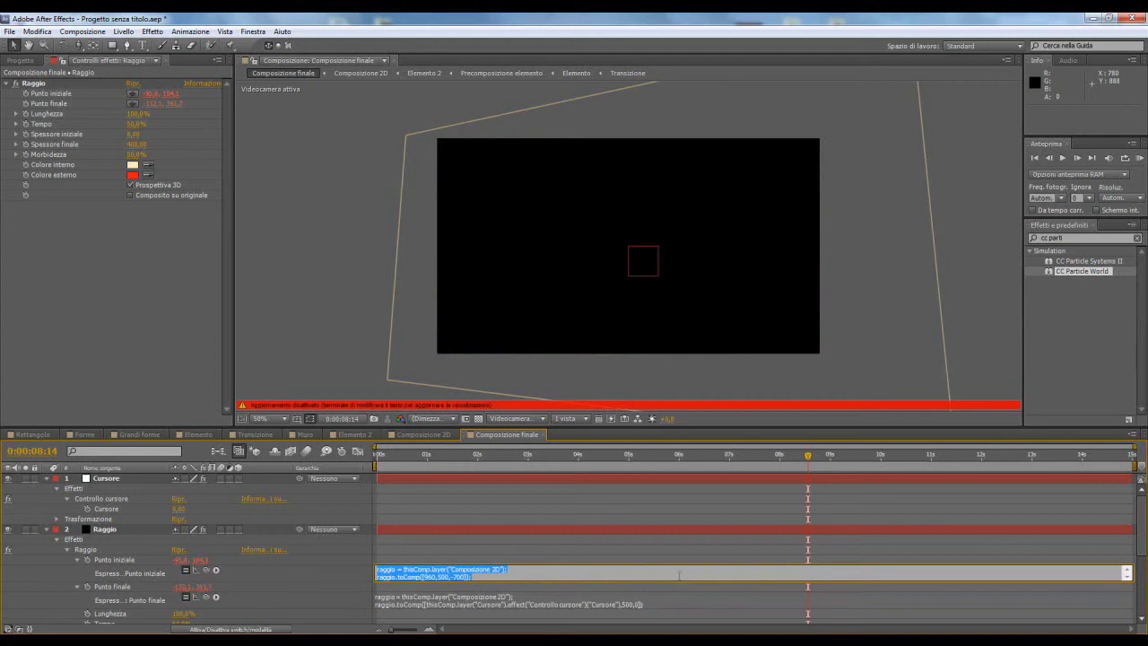
left_click(567, 543)
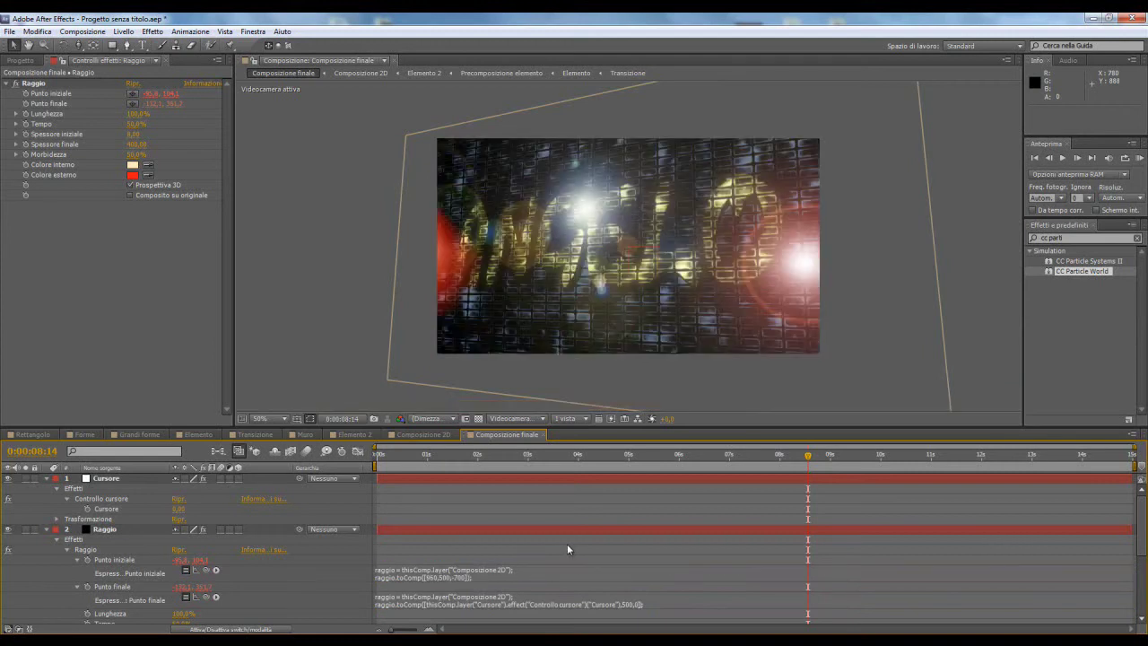
- Scrub back from 7 s to about 0:00:03:10, watching the beam sweep
left_click_drag(806, 468, 746, 464)
left_click(694, 464)
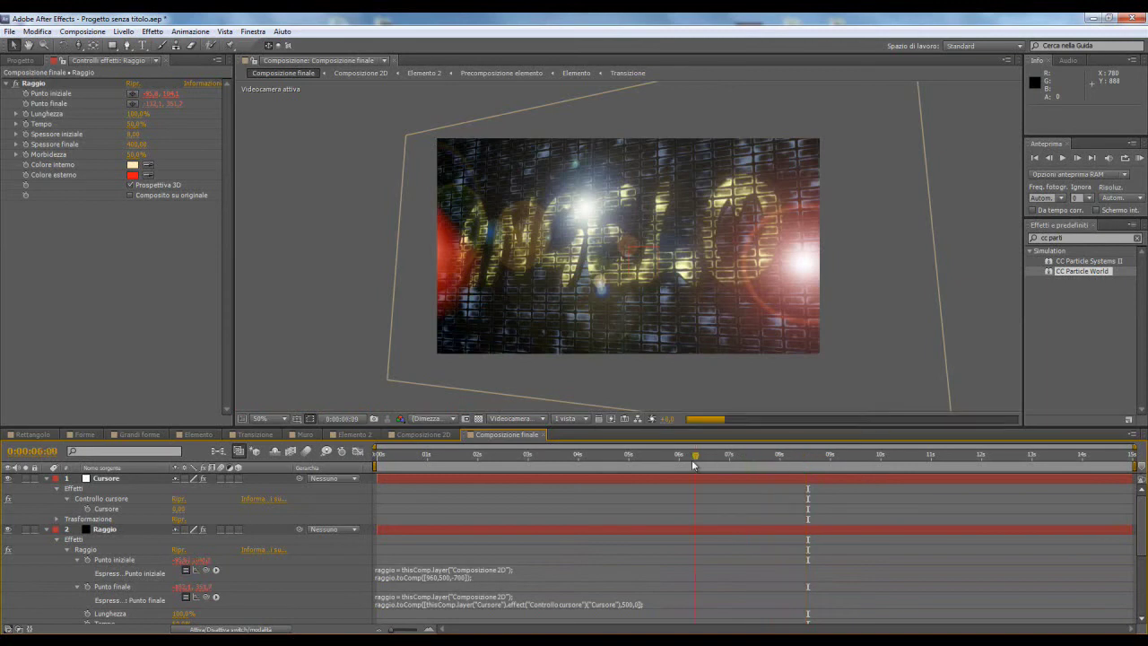
mouse_move(693, 463)
left_mouse_down()
mouse_move(581, 464)
mouse_move(644, 466)
mouse_move(613, 472)
left_mouse_up()
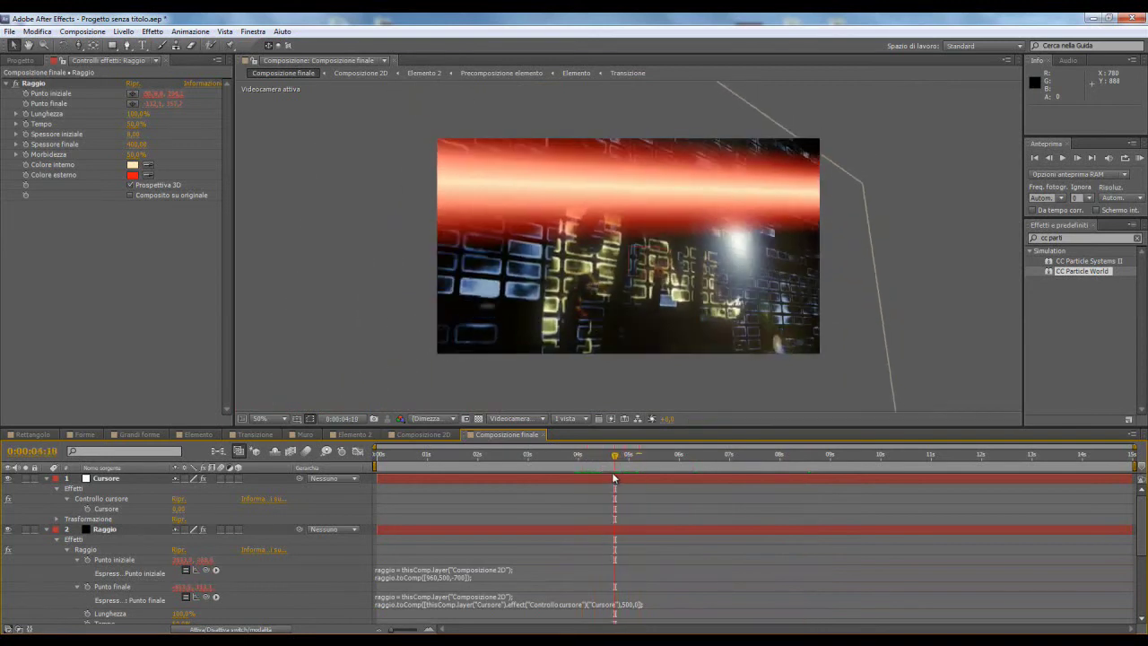
left_click_drag(615, 457, 549, 462)
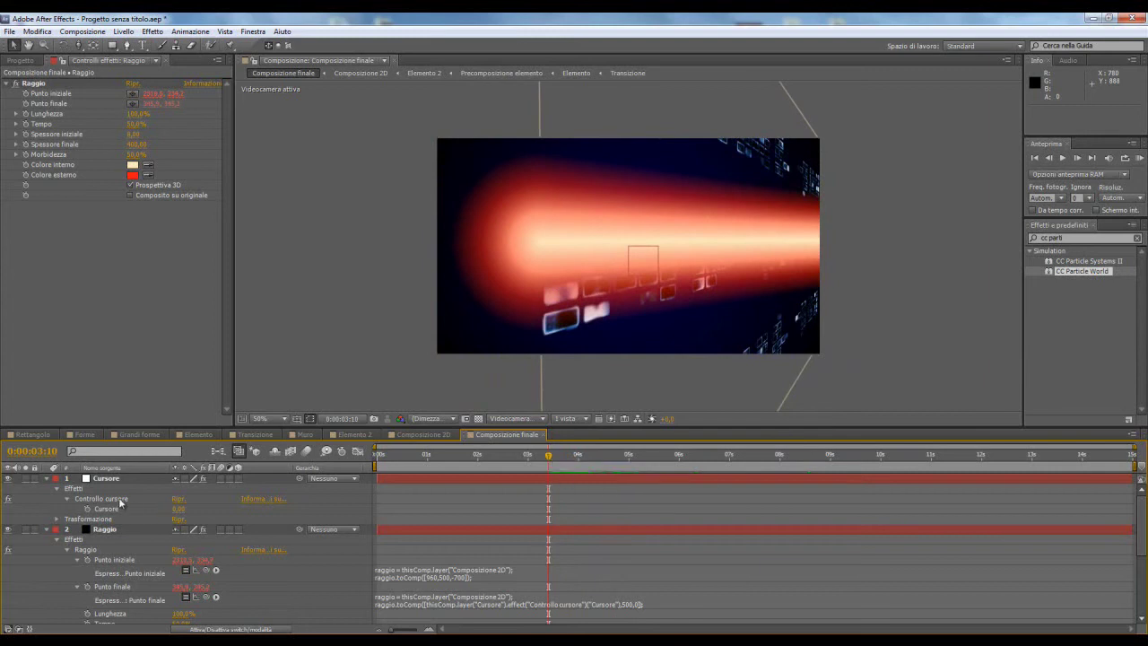
- Set the first Cursore keyframe at about 553 near 3:13
left_click(87, 508)
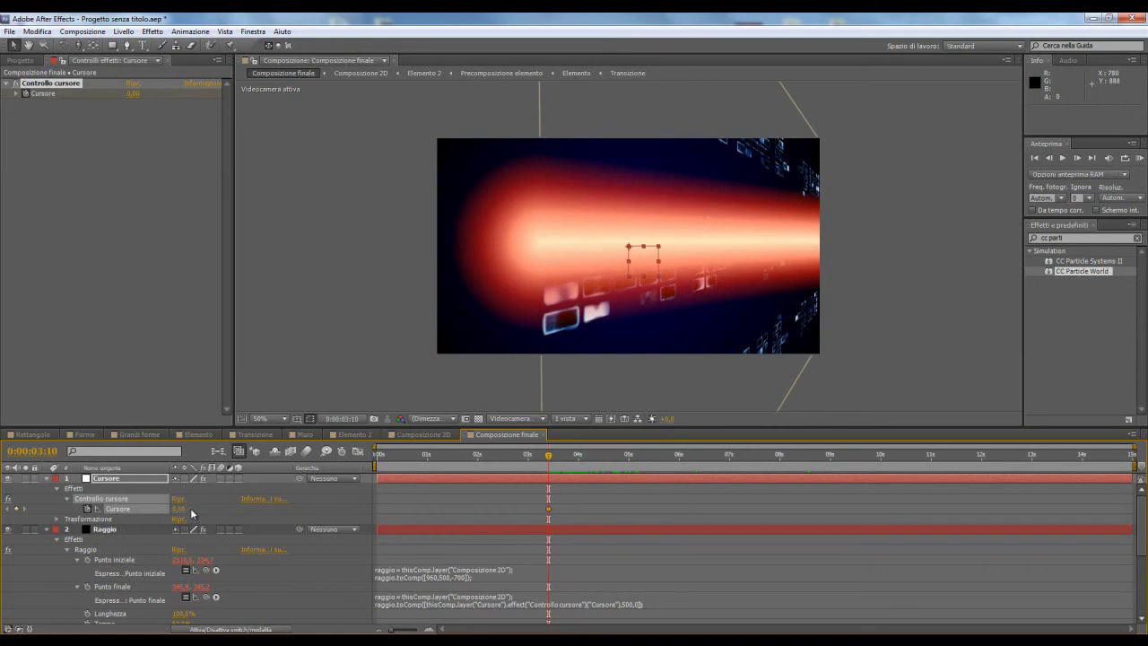
mouse_move(182, 509)
left_mouse_down()
mouse_move(467, 532)
mouse_move(352, 529)
left_mouse_up()
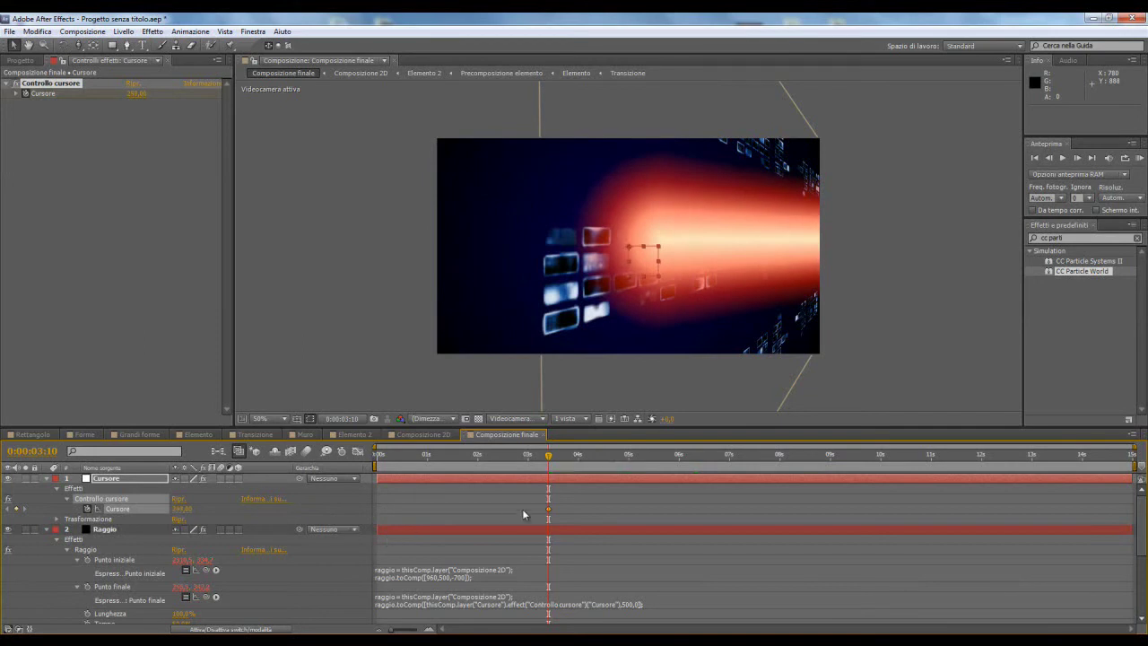
mouse_move(549, 458)
left_mouse_down()
mouse_move(589, 458)
mouse_move(554, 460)
left_mouse_up()
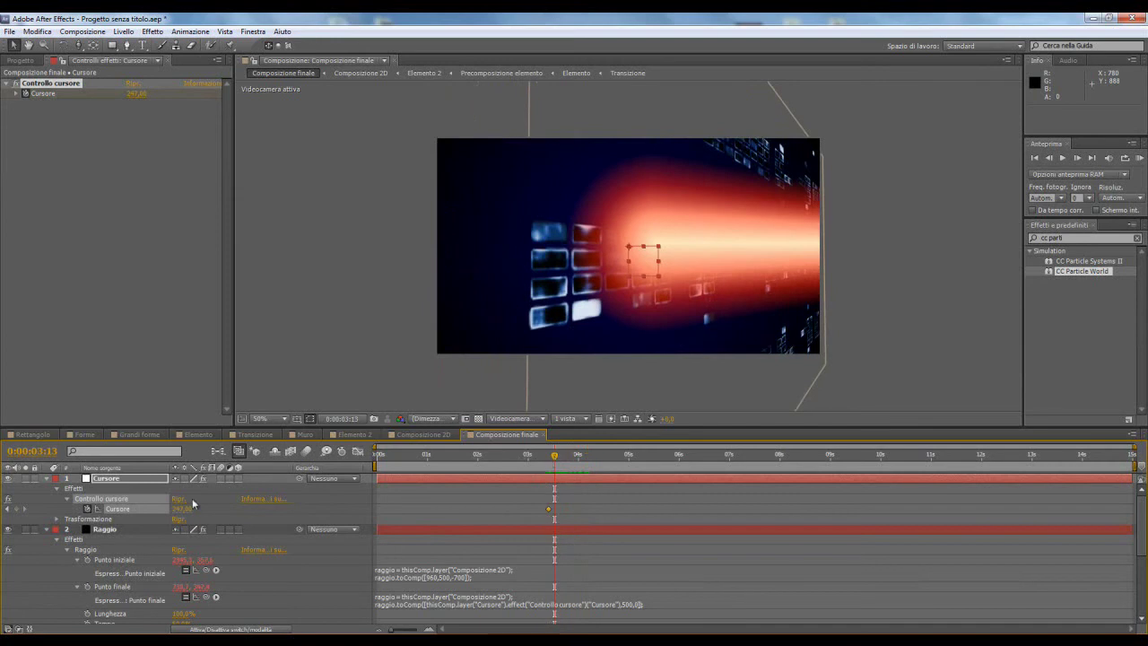
left_click_drag(184, 509, 325, 507)
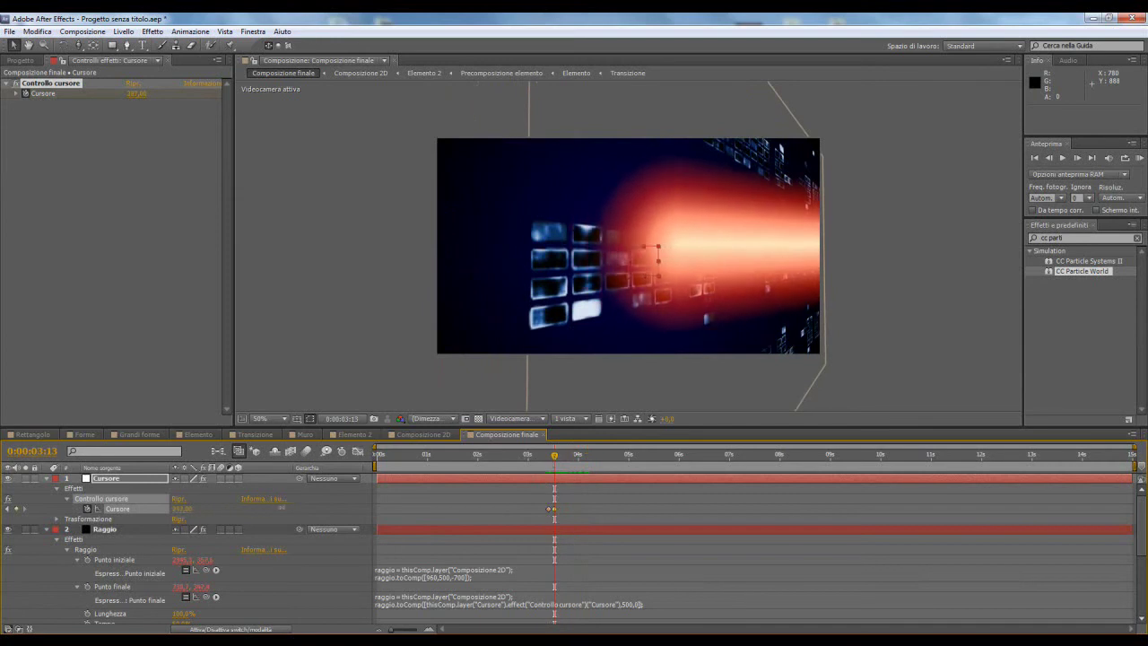
left_click_drag(326, 508, 370, 523)
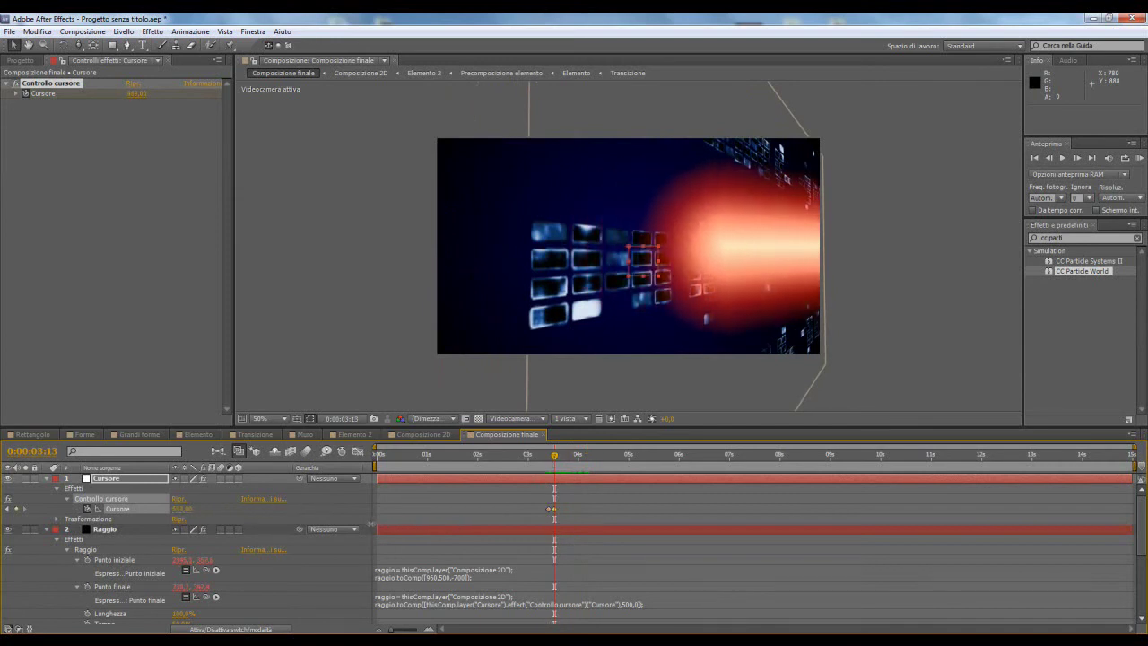
left_click(550, 509)
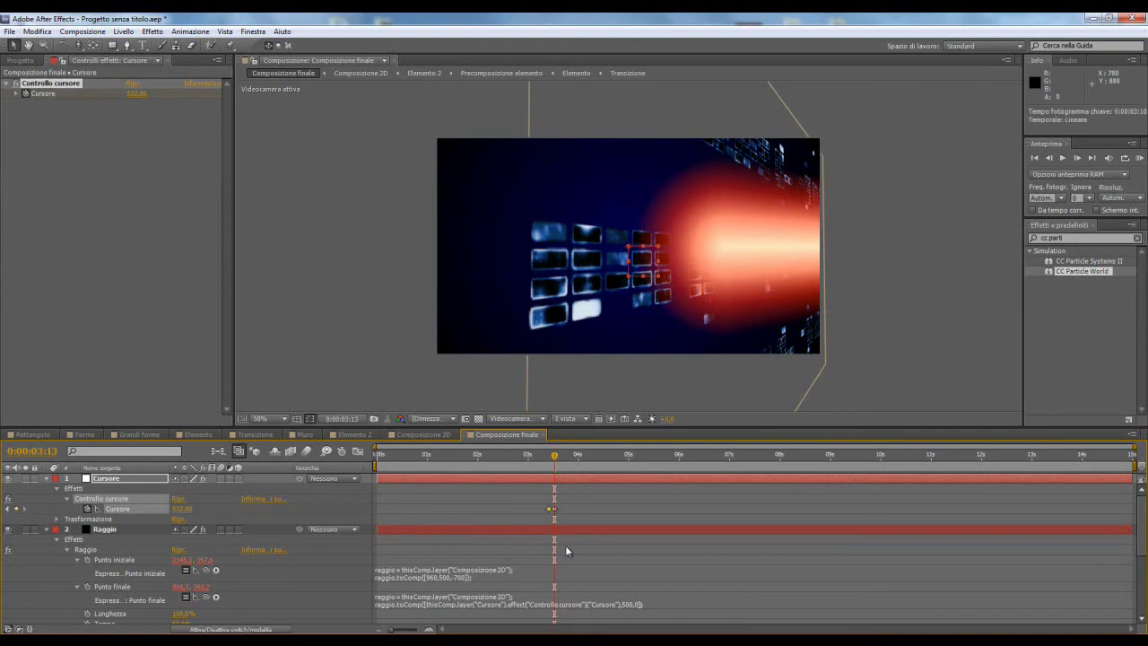
left_click(563, 544)
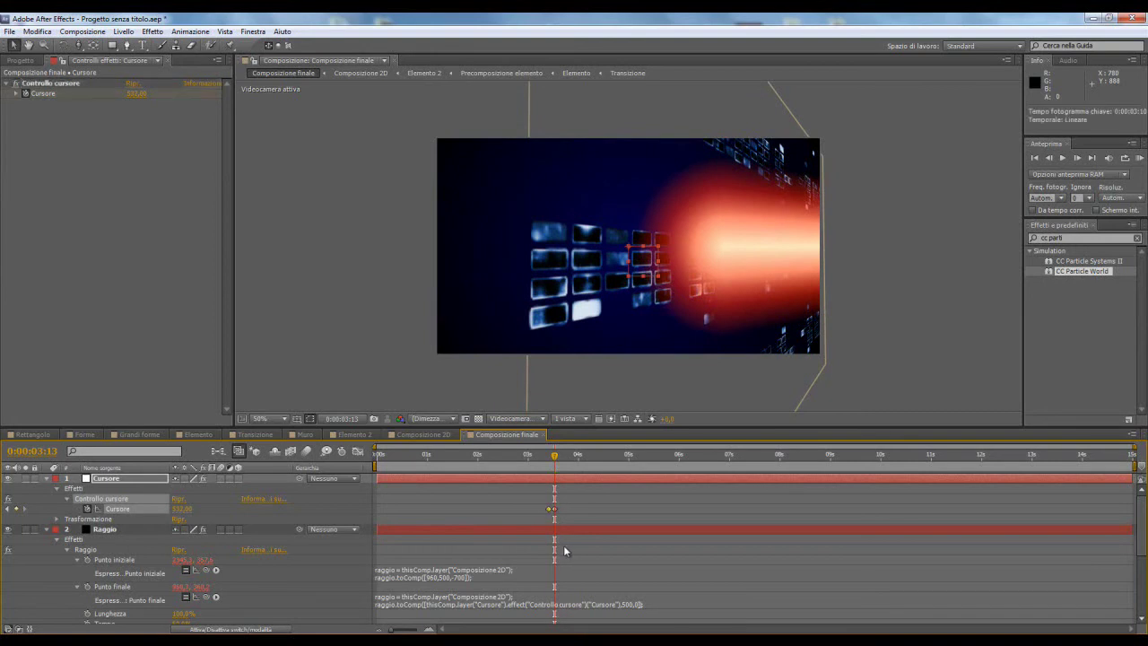
left_click(541, 462)
left_click_drag(540, 462, 555, 463)
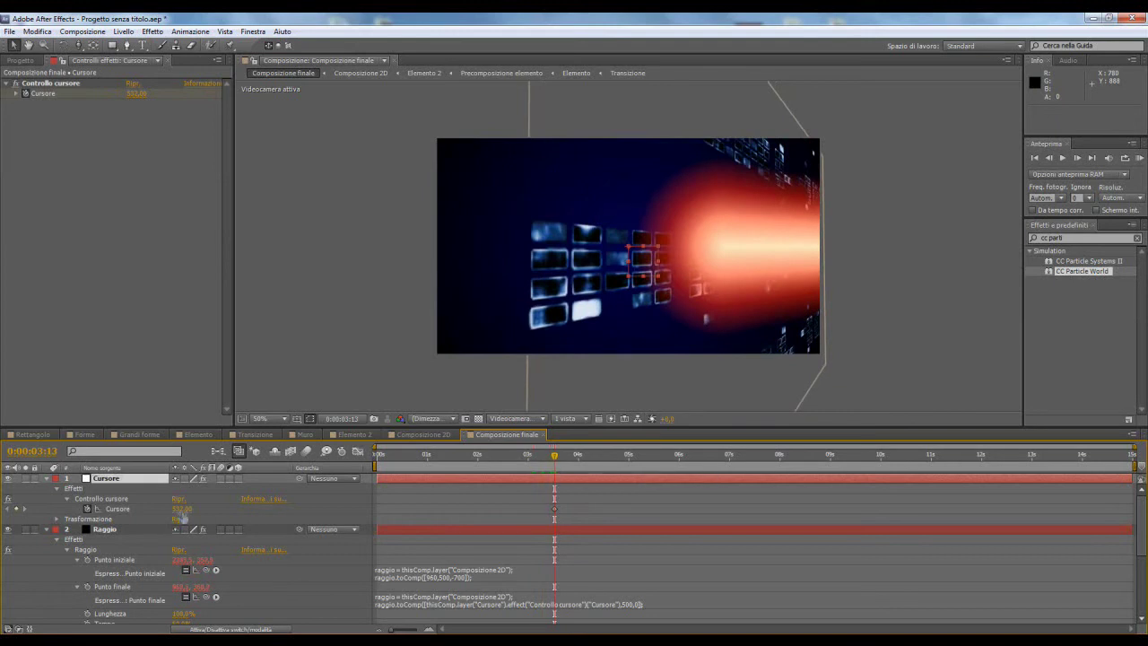
- At 6:03, raise Cursore to about 1445 so the beam sweeps right, then review
mouse_move(564, 463)
left_mouse_down()
mouse_move(728, 463)
mouse_move(665, 467)
mouse_move(682, 468)
left_mouse_up()
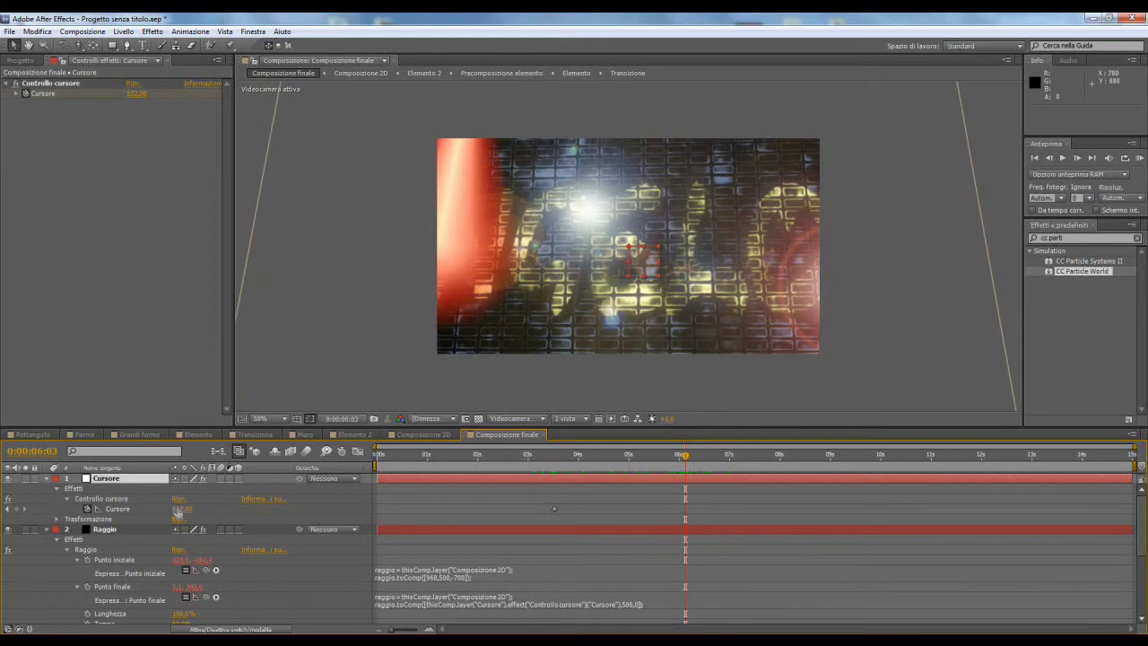
left_click_drag(179, 509, 269, 509)
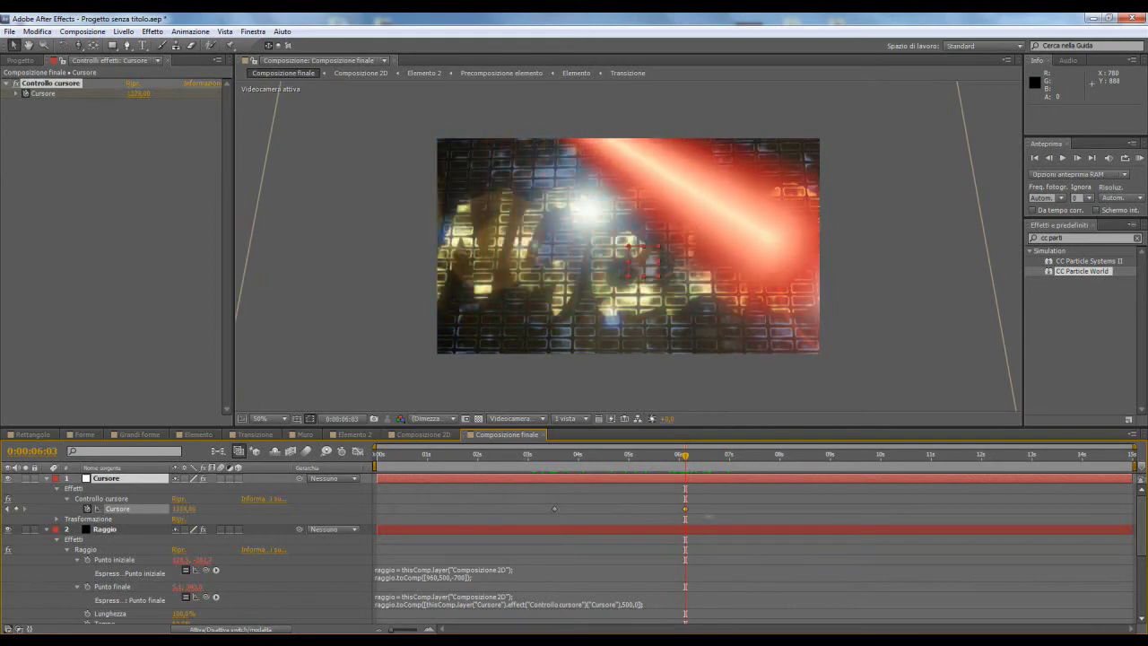
left_click_drag(553, 508, 728, 517)
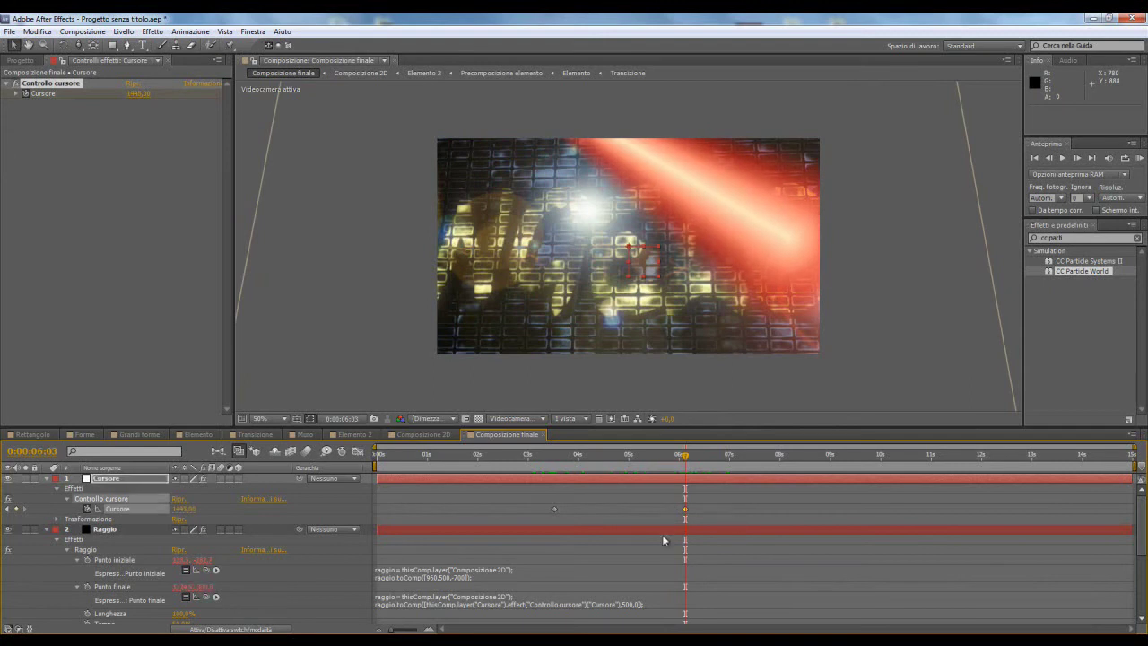
left_click(679, 457)
mouse_move(680, 458)
left_mouse_down()
mouse_move(605, 459)
mouse_move(763, 473)
left_mouse_up()
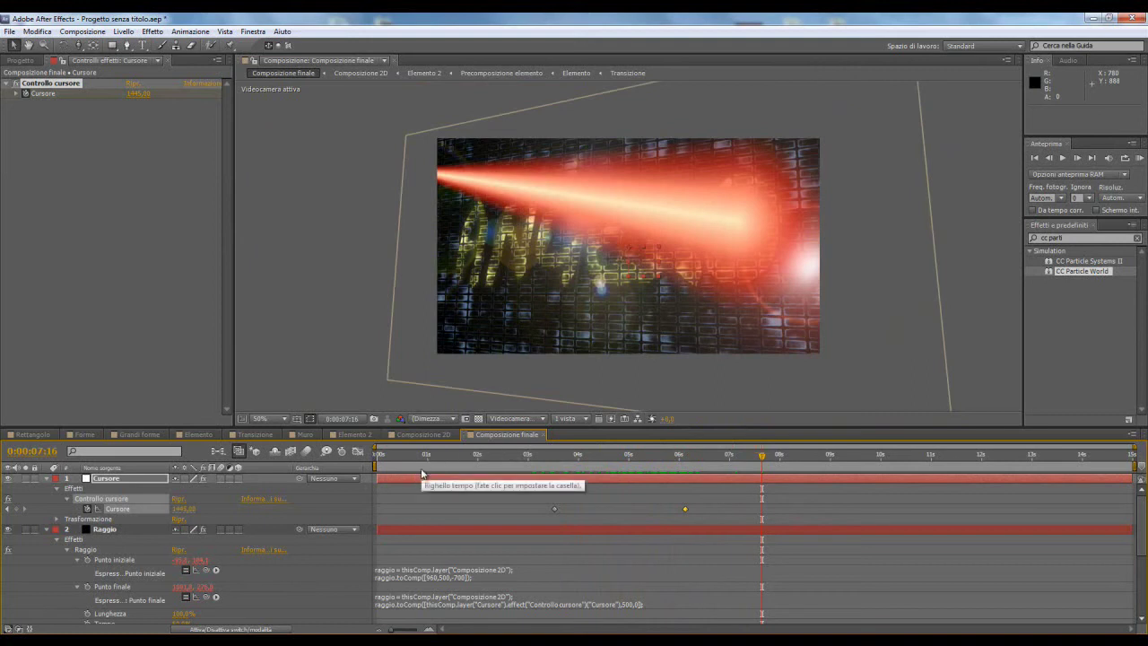
- Switch the Raggio layer's blending mode to a brighter screen-type mode and check around 4:22
right_click(106, 479)
right_click(98, 530)
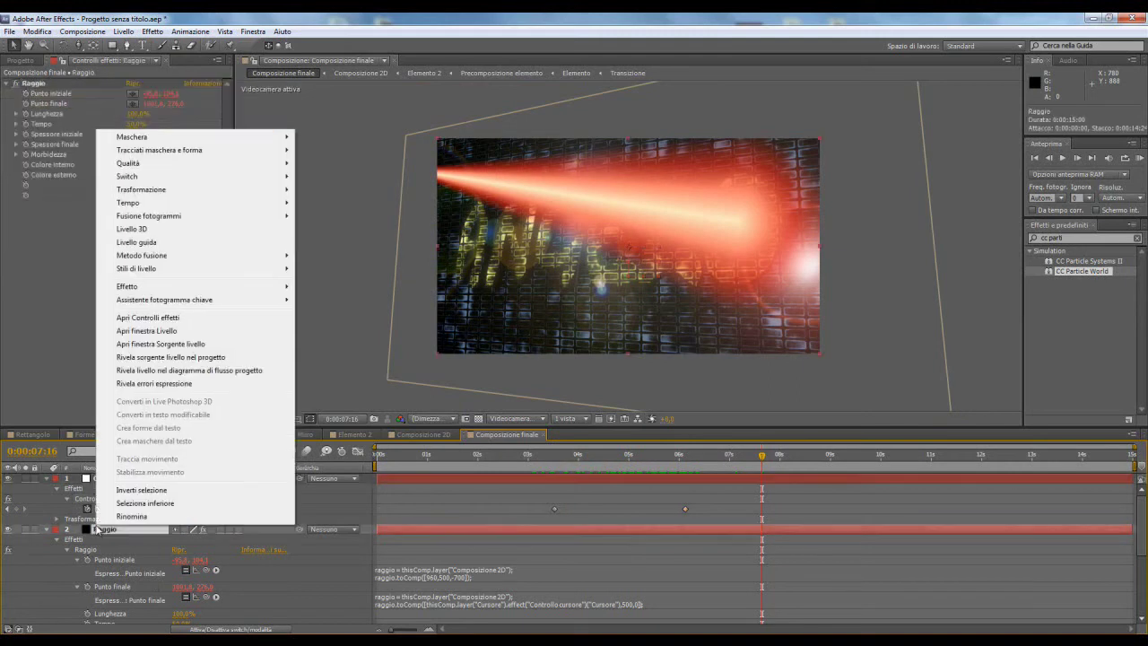
mouse_move(182, 261)
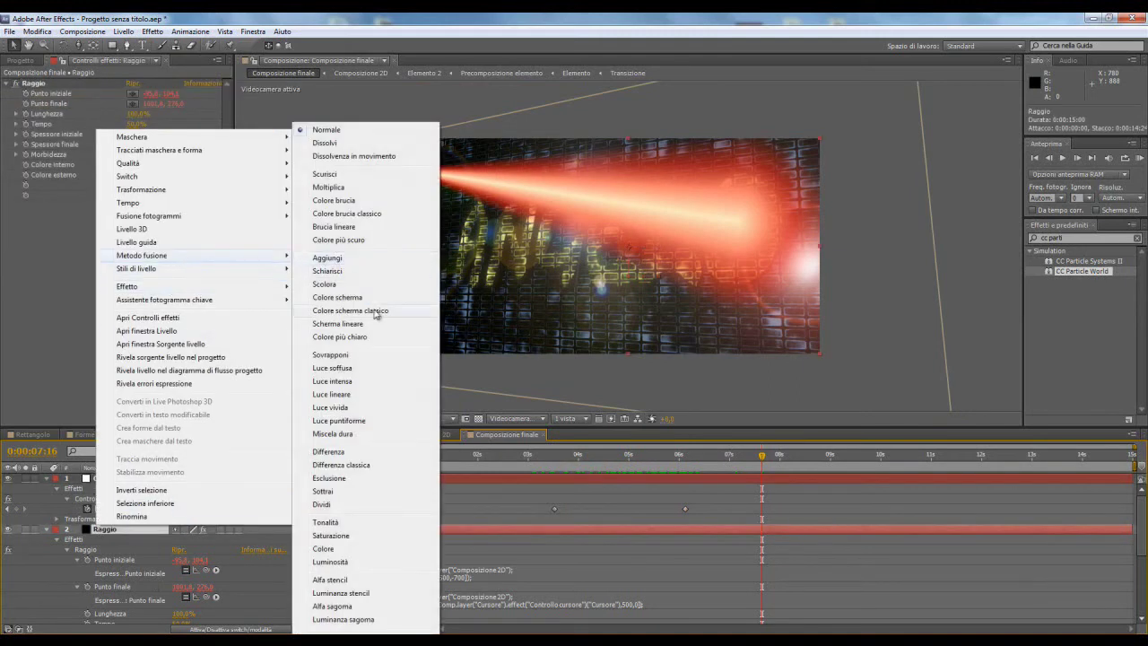
left_click(358, 400)
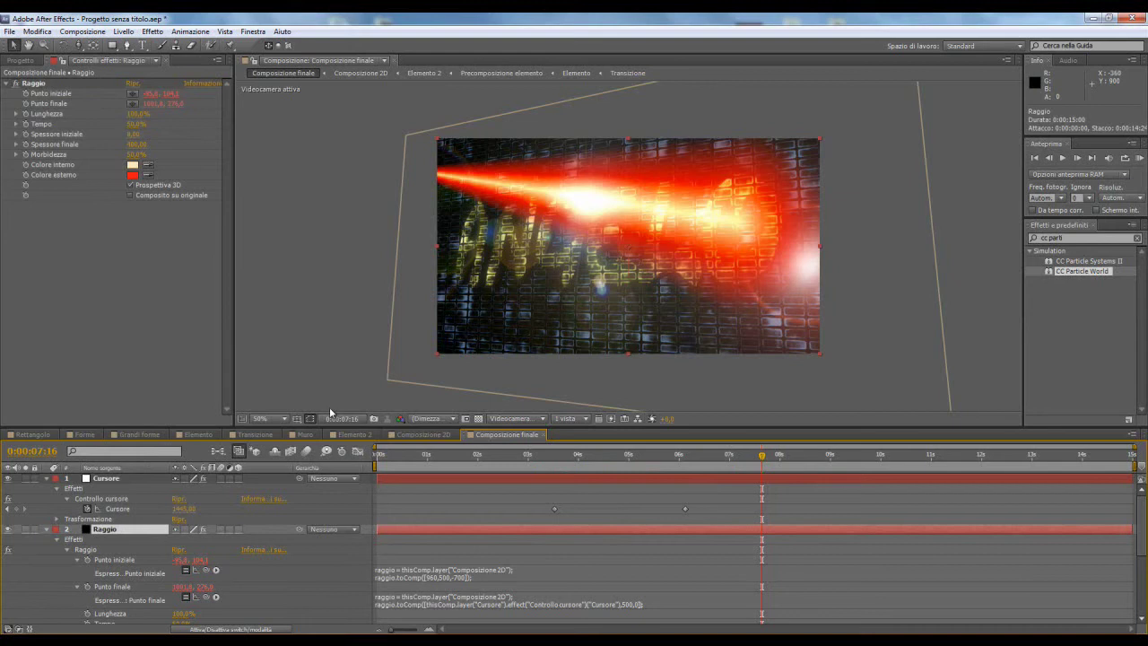
left_click(759, 455)
mouse_move(690, 462)
left_mouse_down()
mouse_move(538, 466)
mouse_move(554, 468)
left_mouse_up()
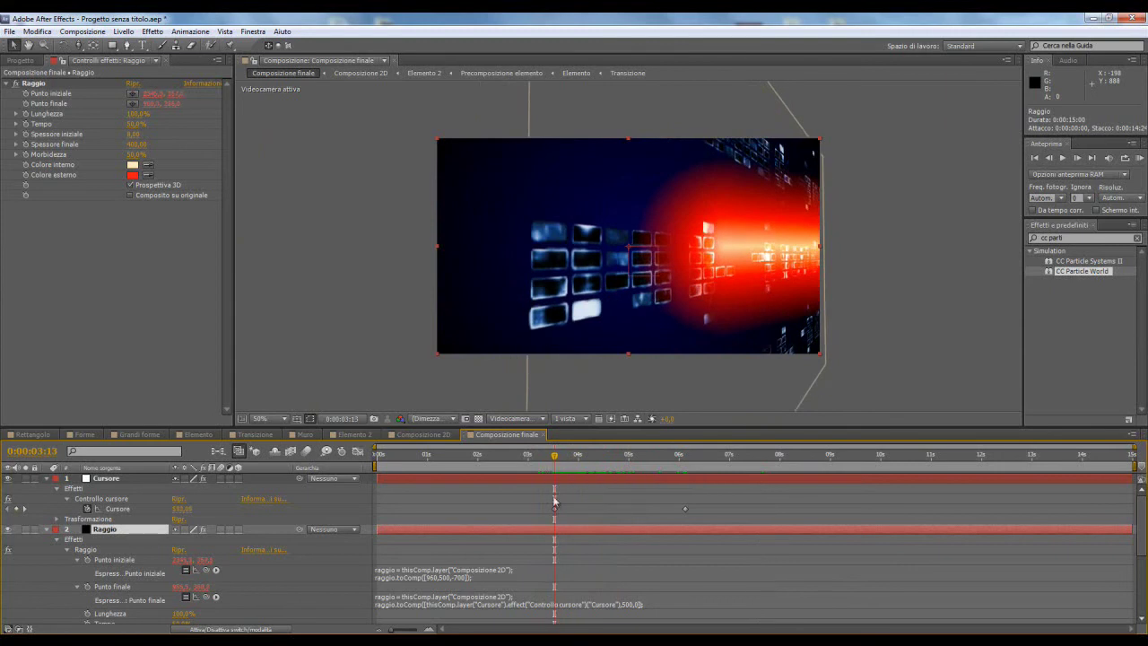
- Keyframe Lunghezza so the beam grows from 0% at 3:13 to 100% at 3:17
left_click(27, 114)
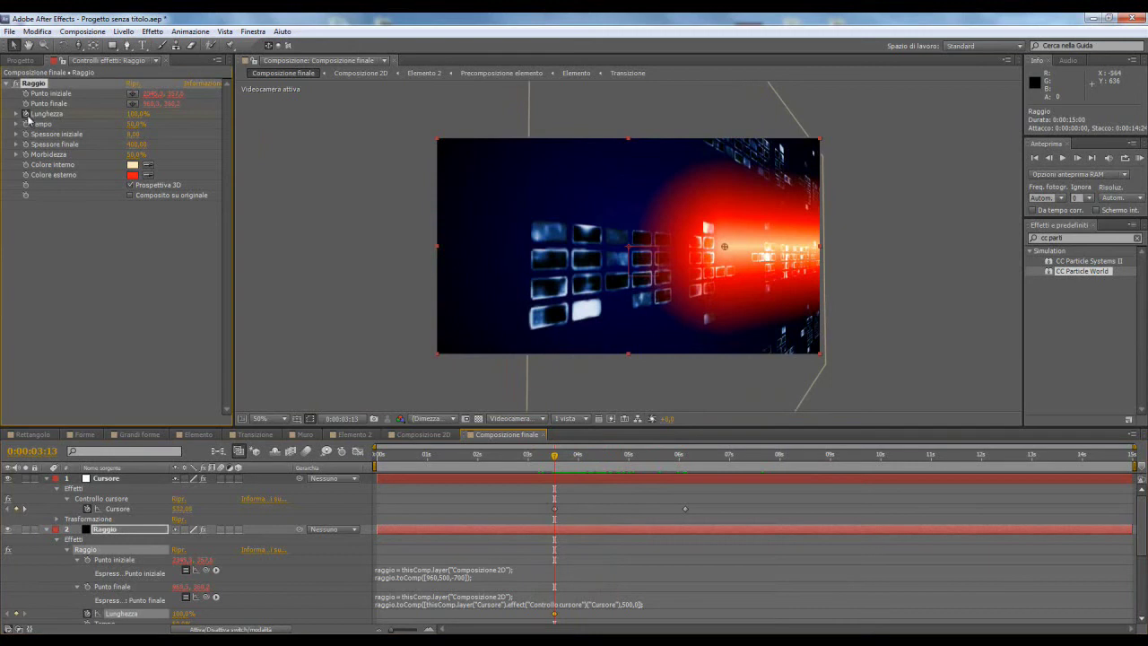
mouse_move(136, 114)
left_mouse_down()
mouse_move(161, 114)
mouse_move(134, 115)
left_mouse_up()
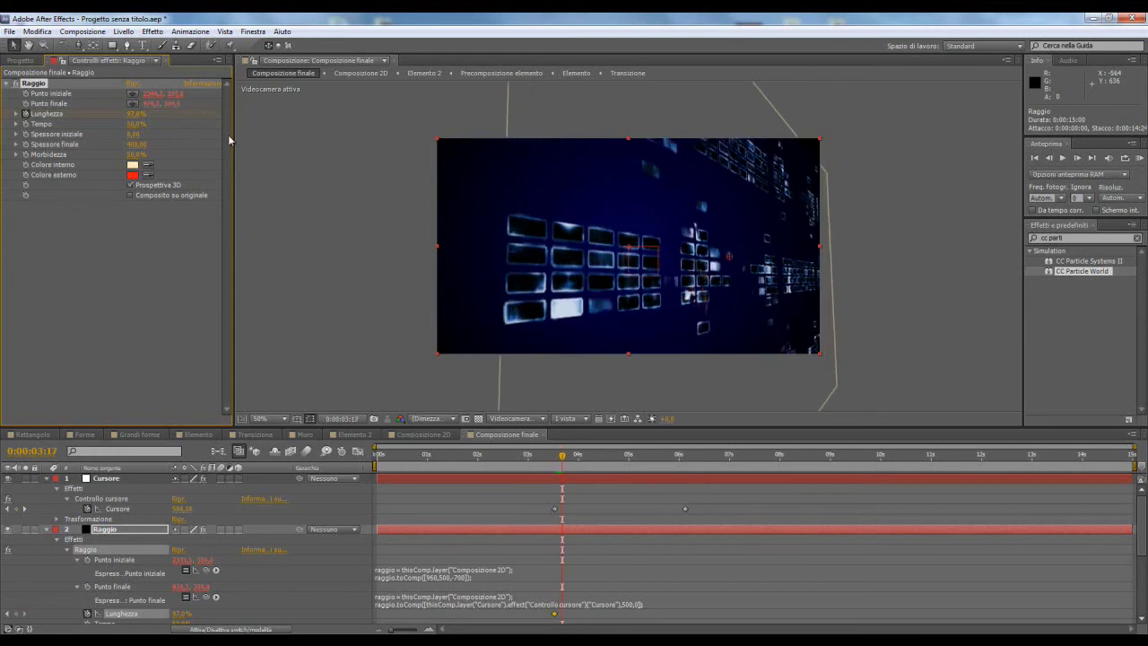
left_click(137, 115)
type("100")
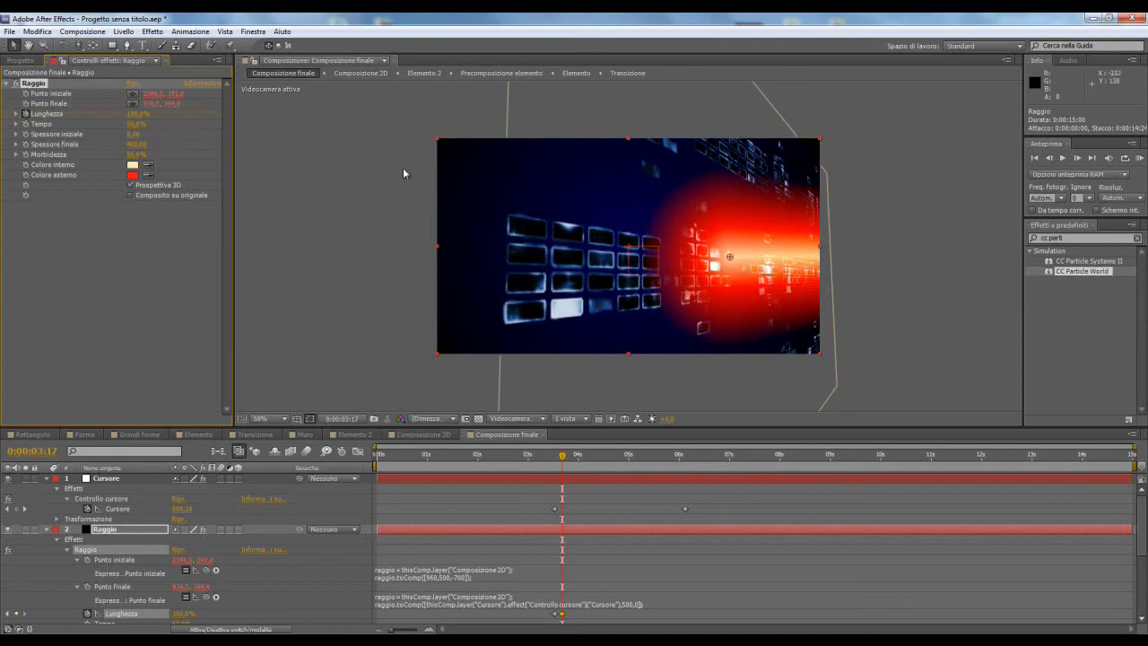
left_click(556, 459)
left_click_drag(556, 463, 684, 473)
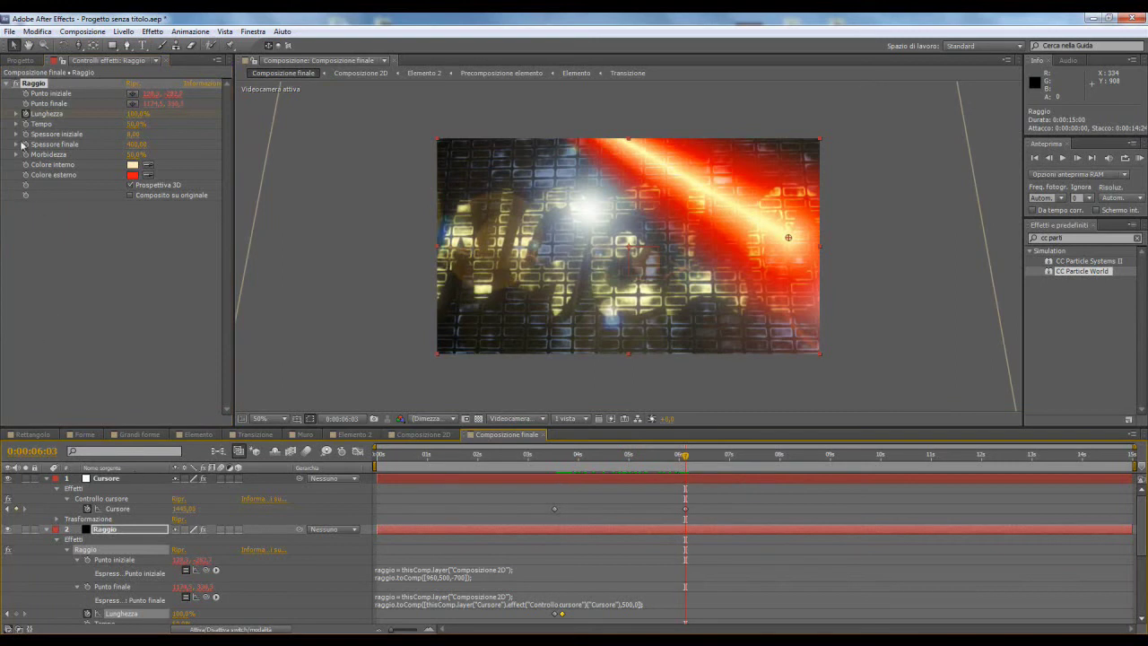
- Hold Lunghezza with a keyframe at 6:03 and drop it to 0% at 6:07
left_click(17, 615)
key("Page_Down")
key("Page_Down")
key("Page_Down")
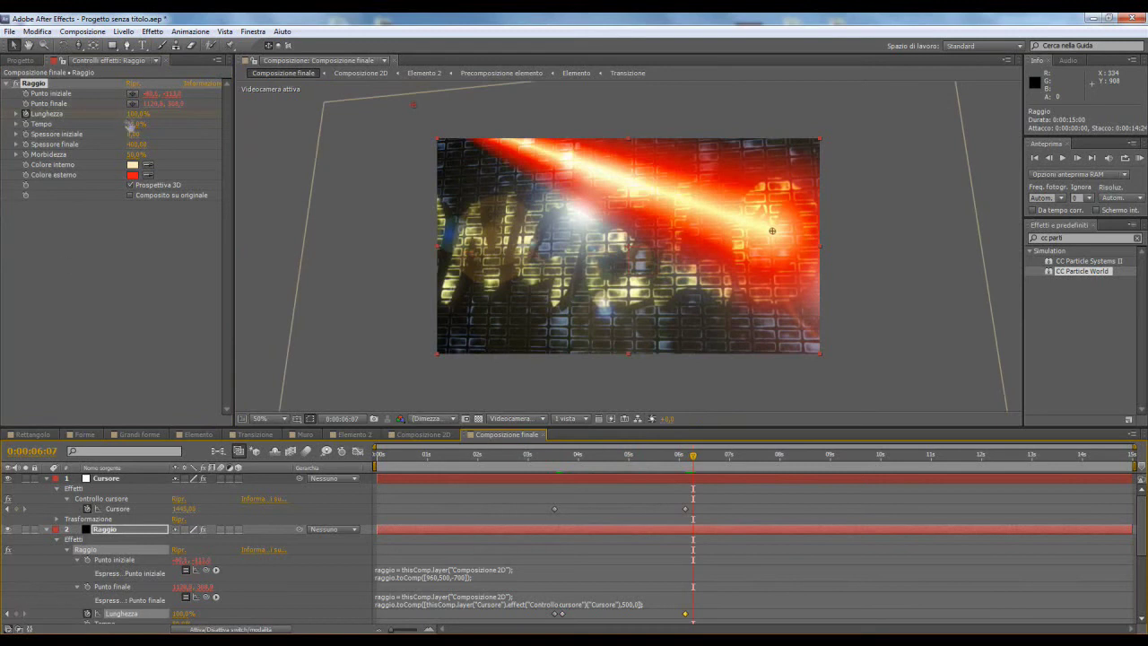
mouse_move(133, 115)
left_mouse_down()
mouse_move(107, 115)
mouse_move(123, 115)
left_mouse_up()
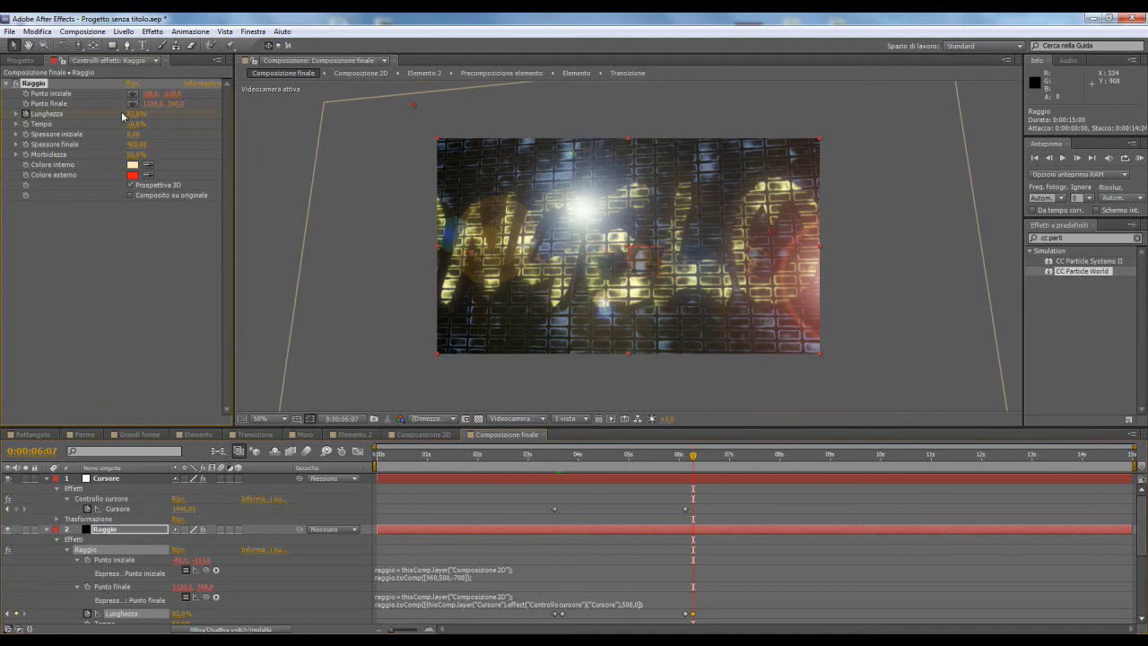
left_click(686, 457)
mouse_move(686, 458)
left_mouse_down()
mouse_move(667, 464)
mouse_move(688, 473)
left_mouse_up()
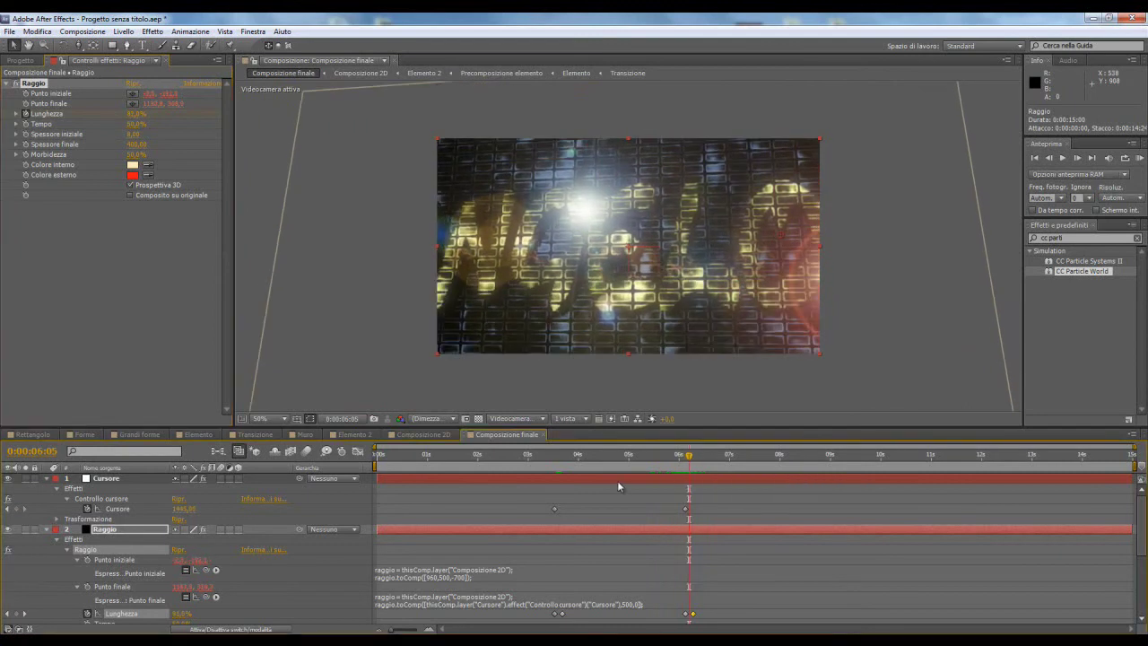
- Collapse the Cursore, Raggio and camera properties and add a new null object layer
left_click(46, 479)
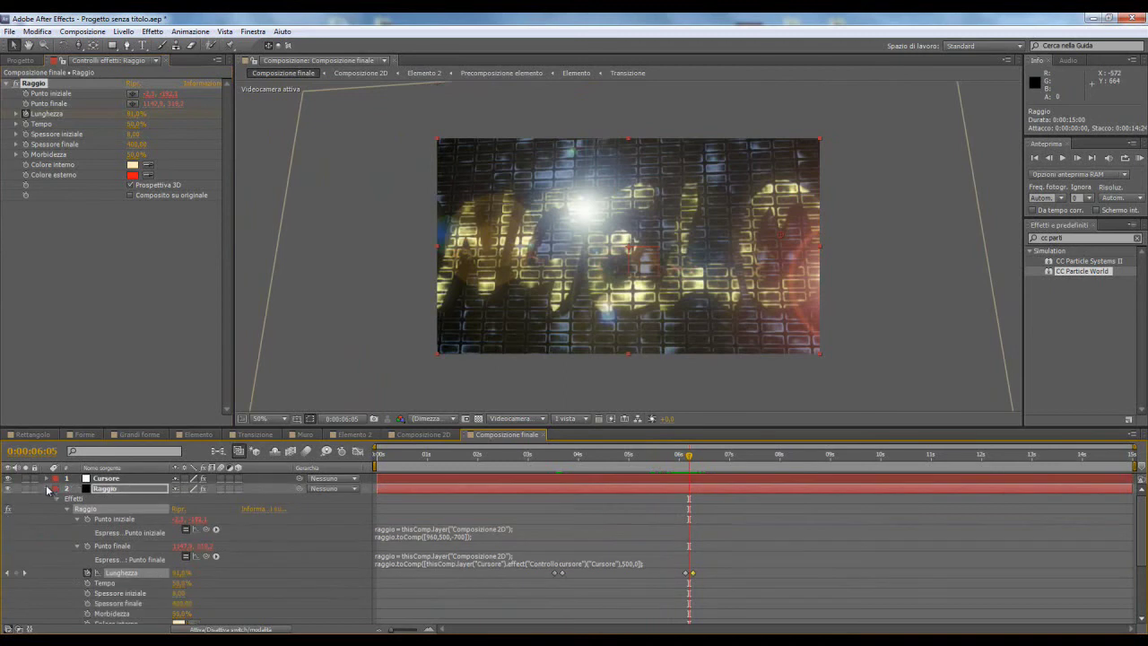
left_click(46, 488)
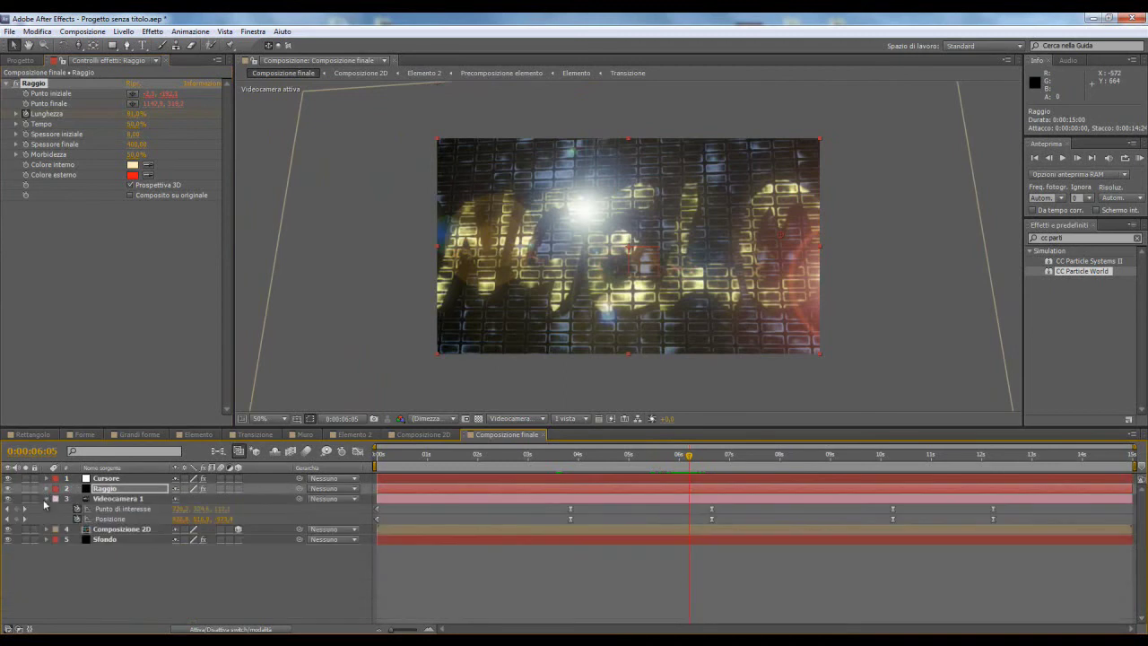
left_click(45, 499)
left_click(123, 33)
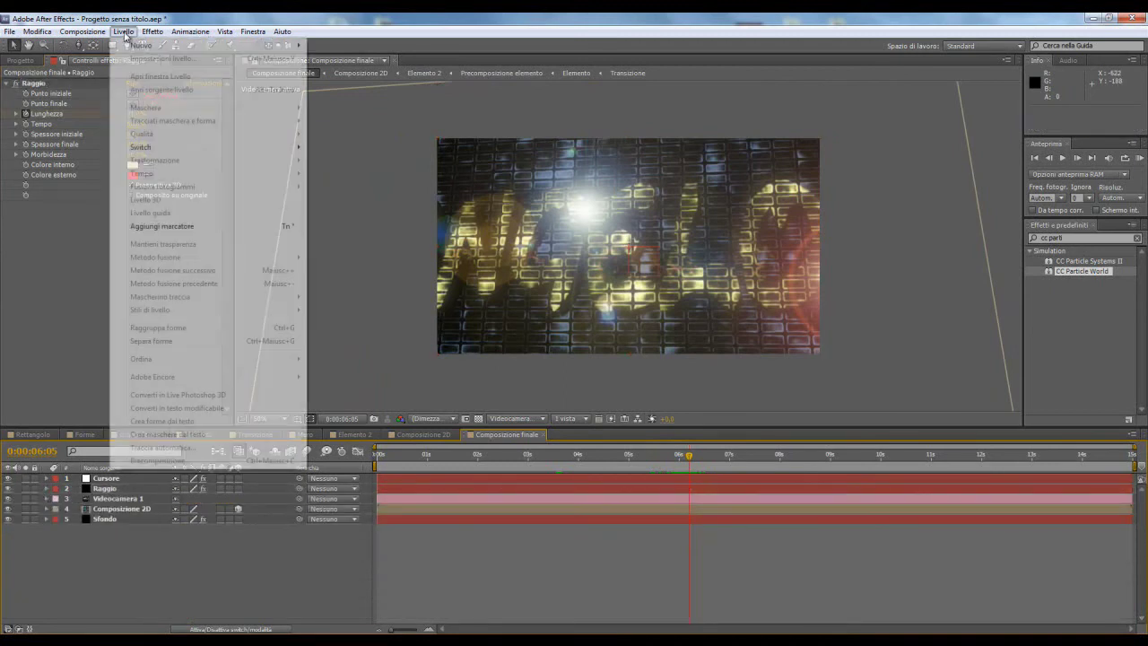
mouse_move(269, 42)
left_click(378, 102)
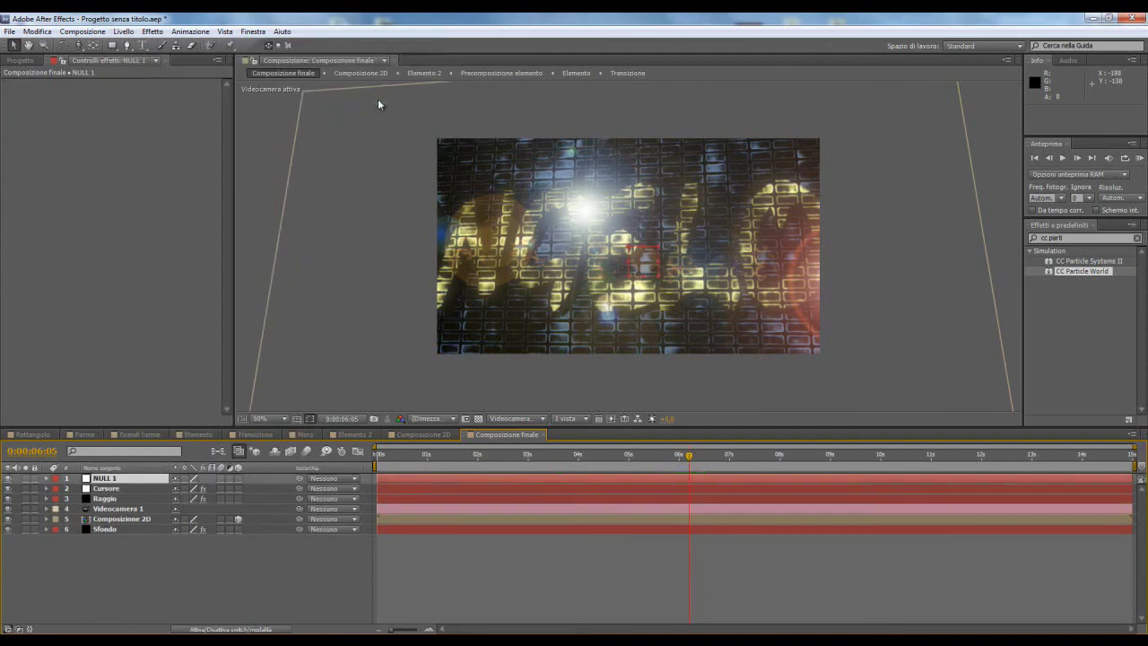
- Rename the null to Potenza and trim it to start at 3:17
left_click(123, 31)
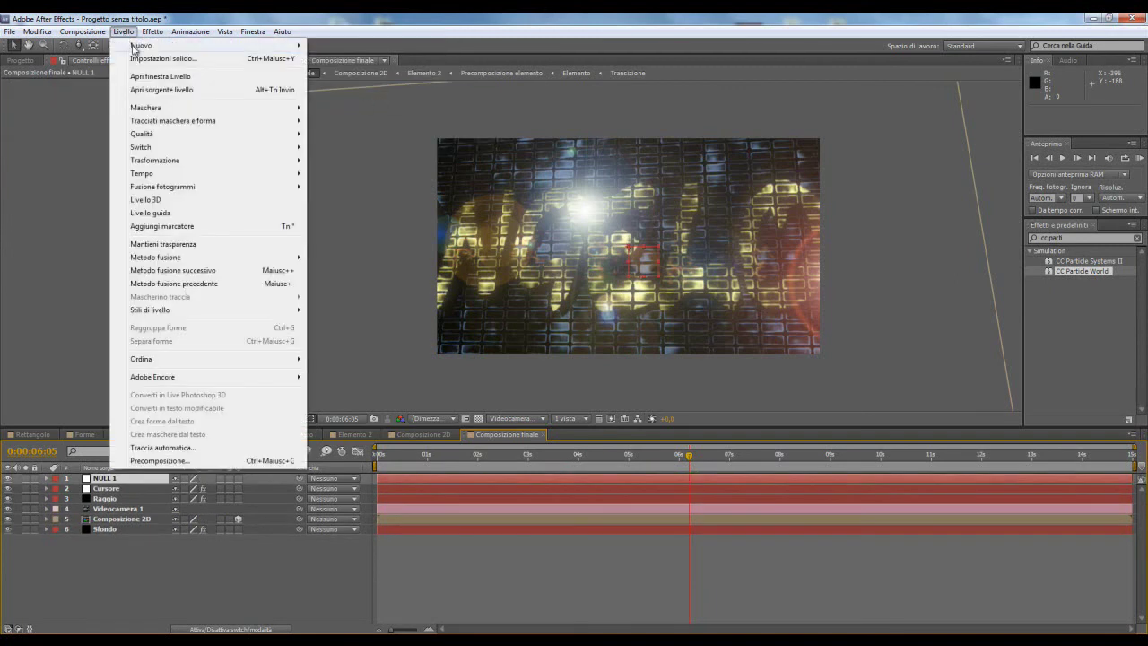
left_click(137, 59)
type("Potenza")
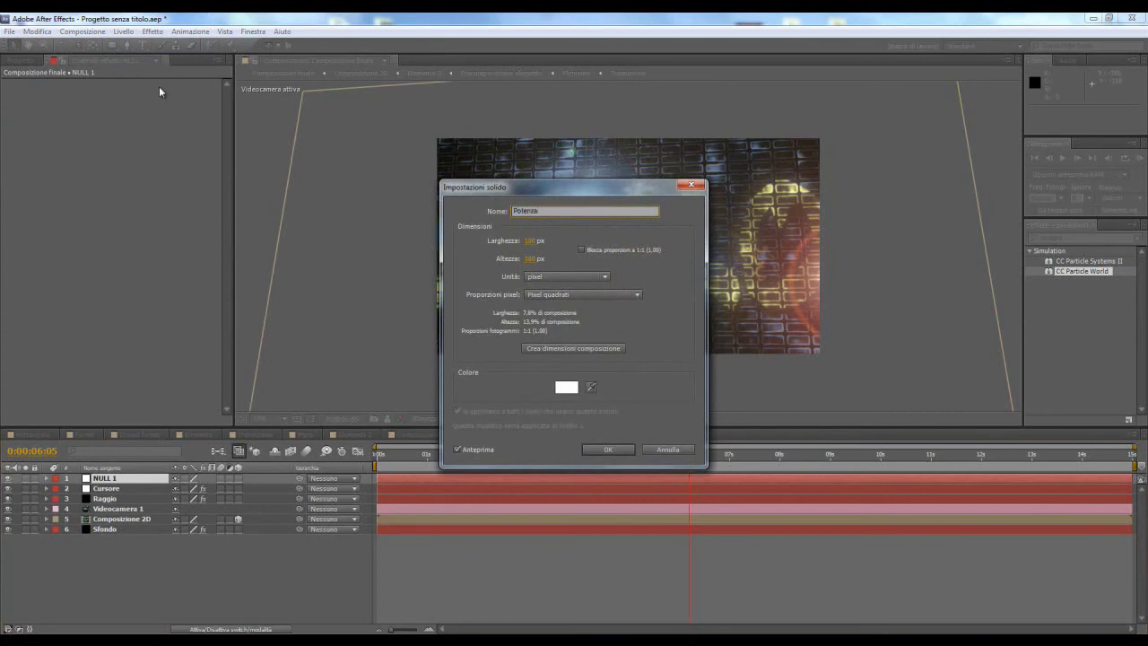
left_click(606, 450)
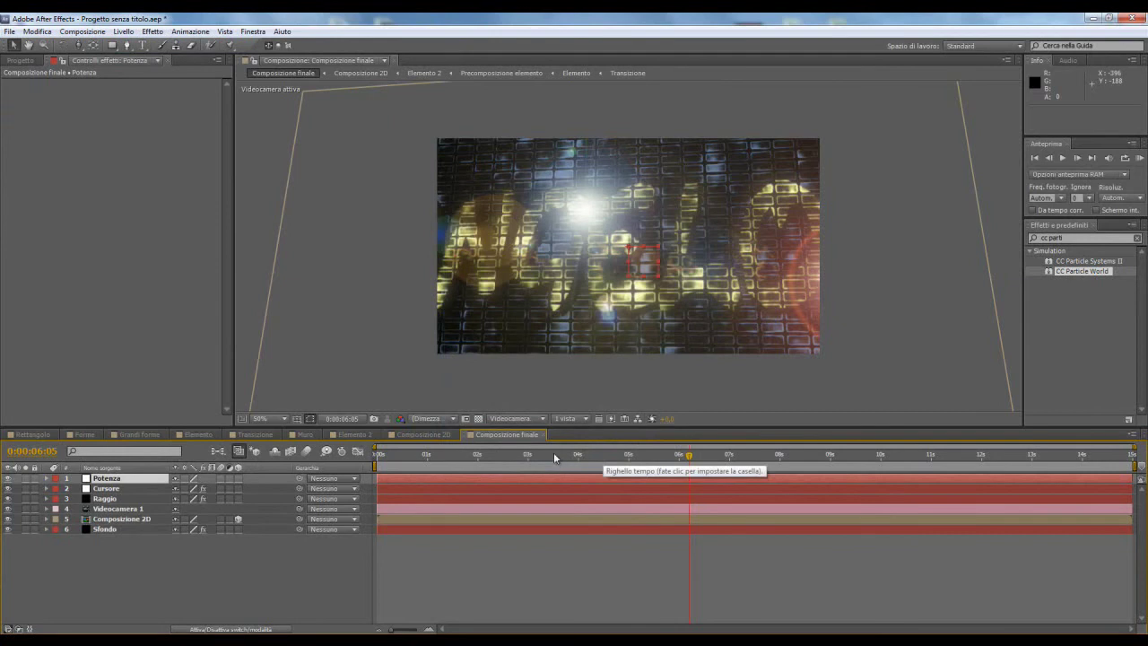
left_click(566, 458)
left_click_drag(545, 460, 758, 482)
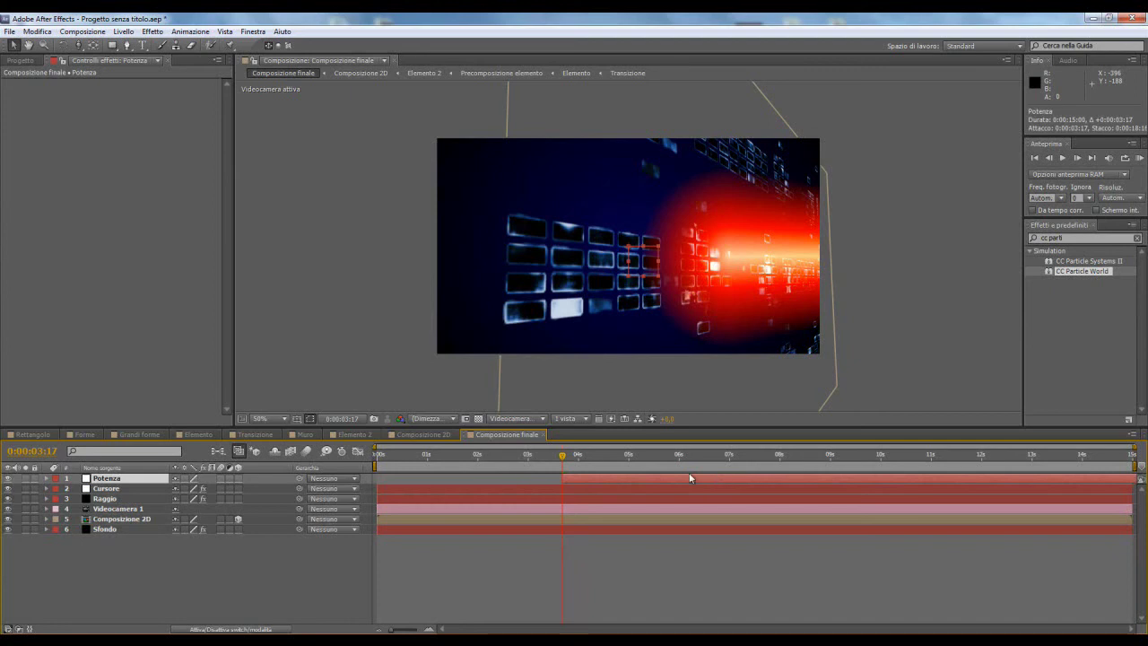
- Search 'after' in Effects & Presets and drop AfterShake_Null onto the Potenza layer
left_click(1071, 238)
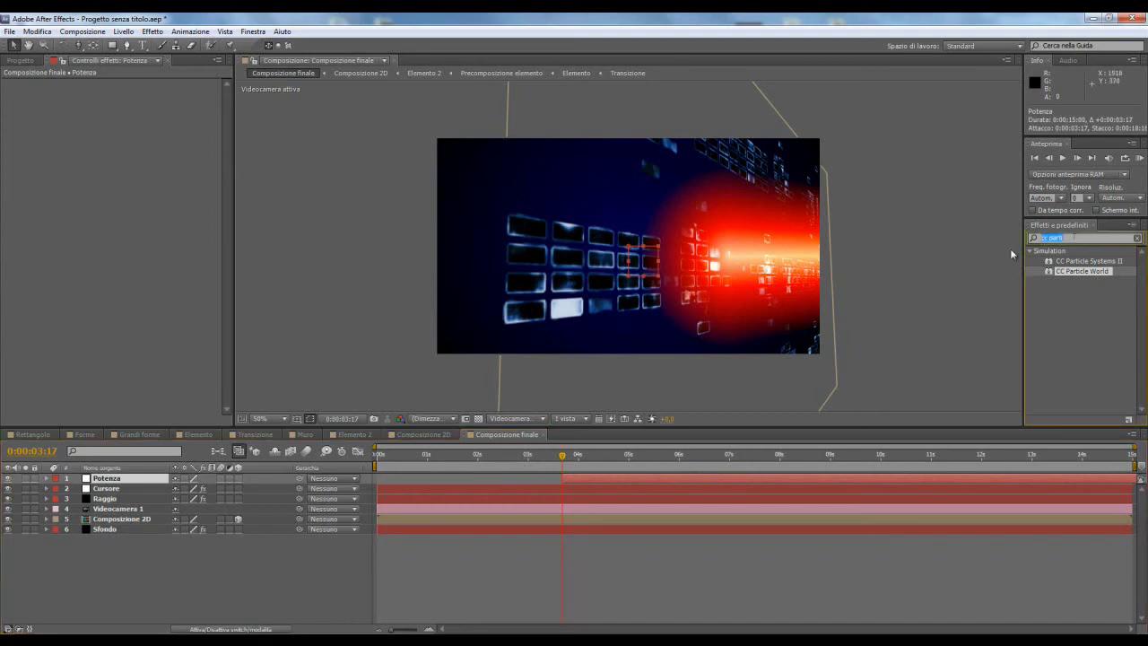
type("after")
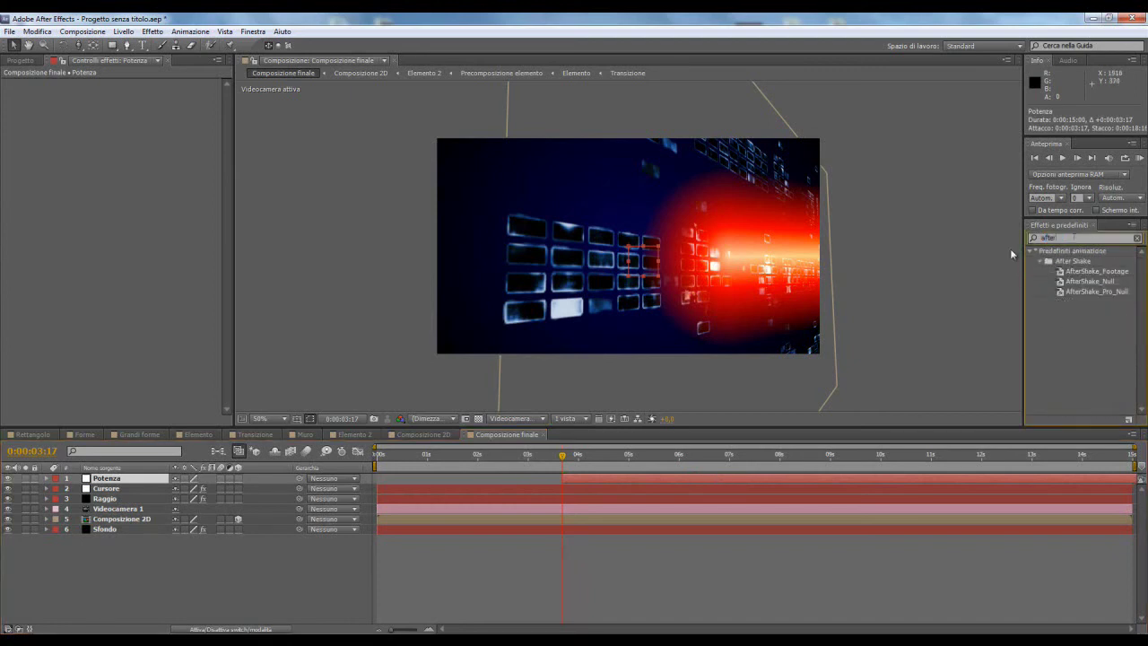
left_click(1086, 281)
mouse_move(1087, 283)
left_mouse_down()
mouse_move(644, 463)
mouse_move(628, 481)
left_mouse_up()
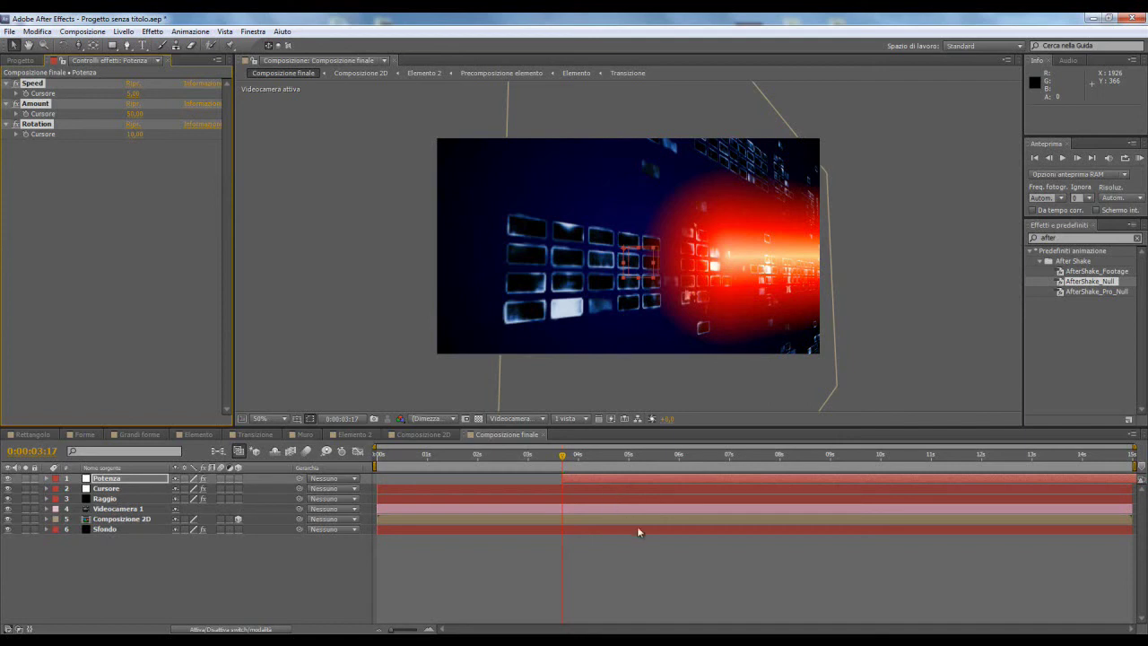
left_click(575, 518)
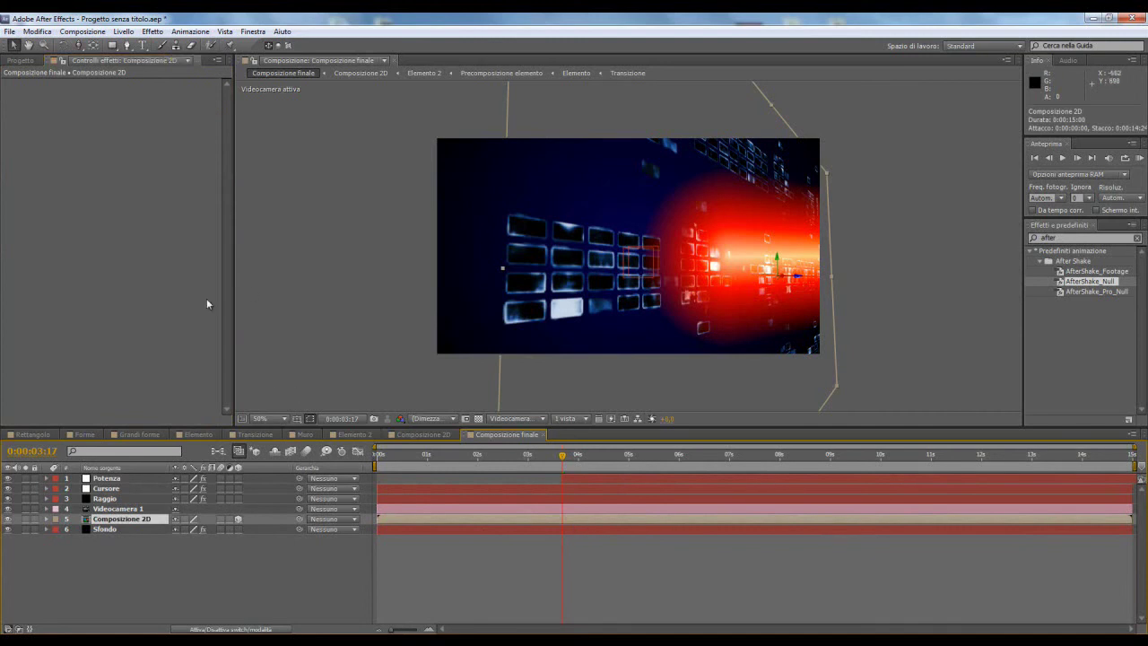
- Duplicate the Composizione 2D layer and parent the copy to Potenza
left_click(34, 34)
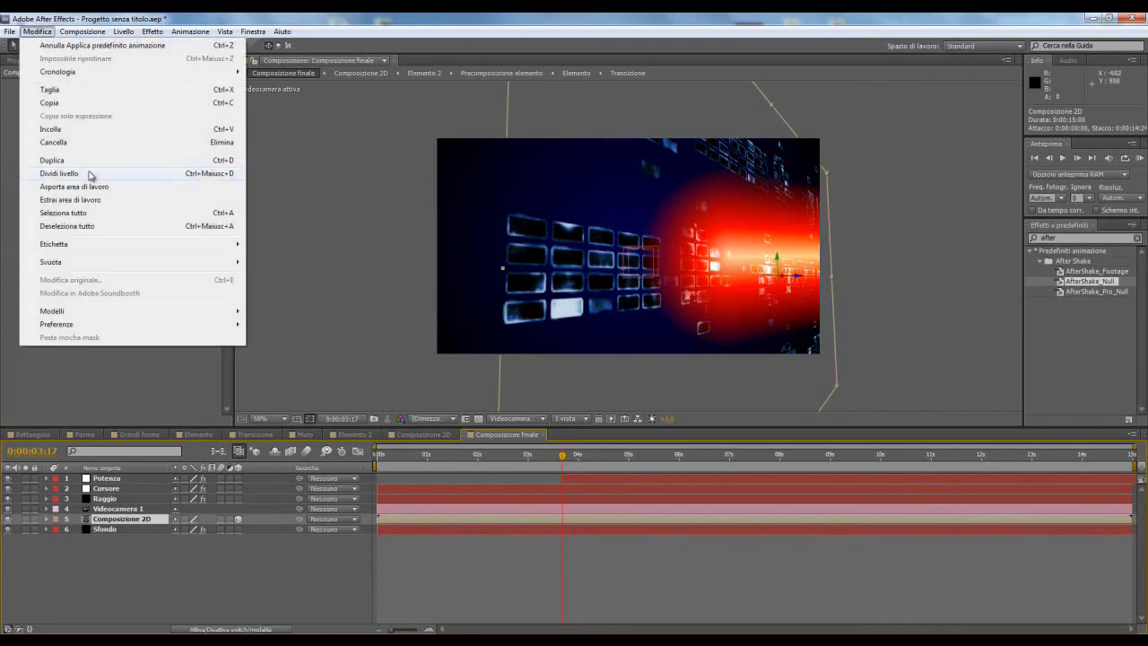
left_click(88, 171)
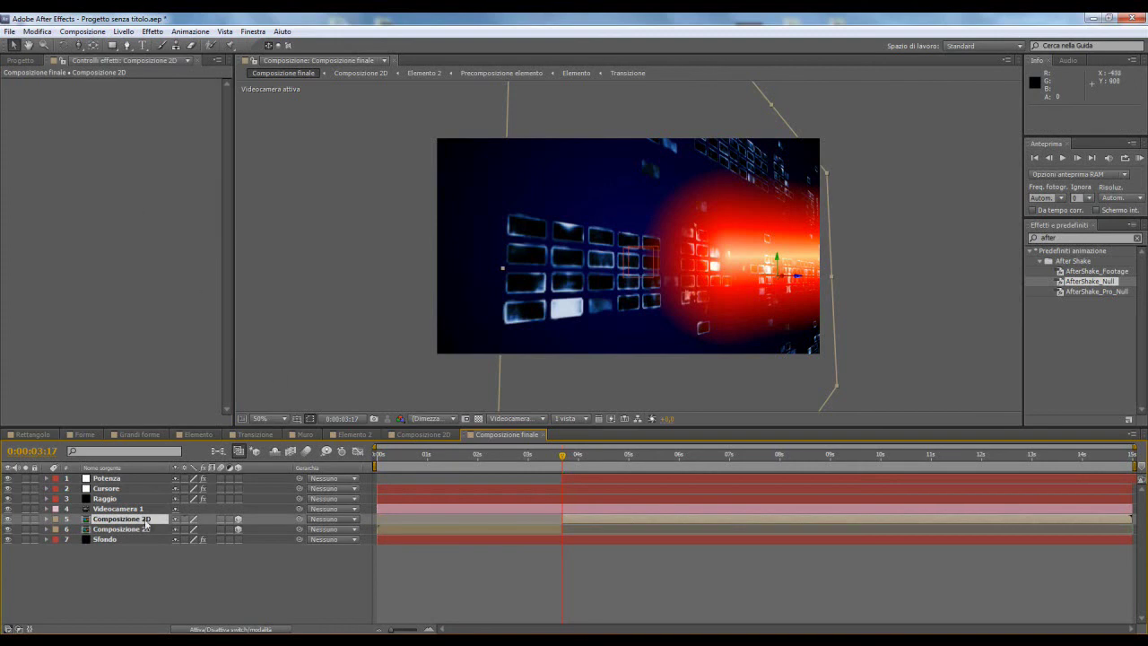
left_click_drag(299, 518, 104, 485)
- Set Potenza's shake Speed to 10 and enter a new Amount value
left_click(106, 478)
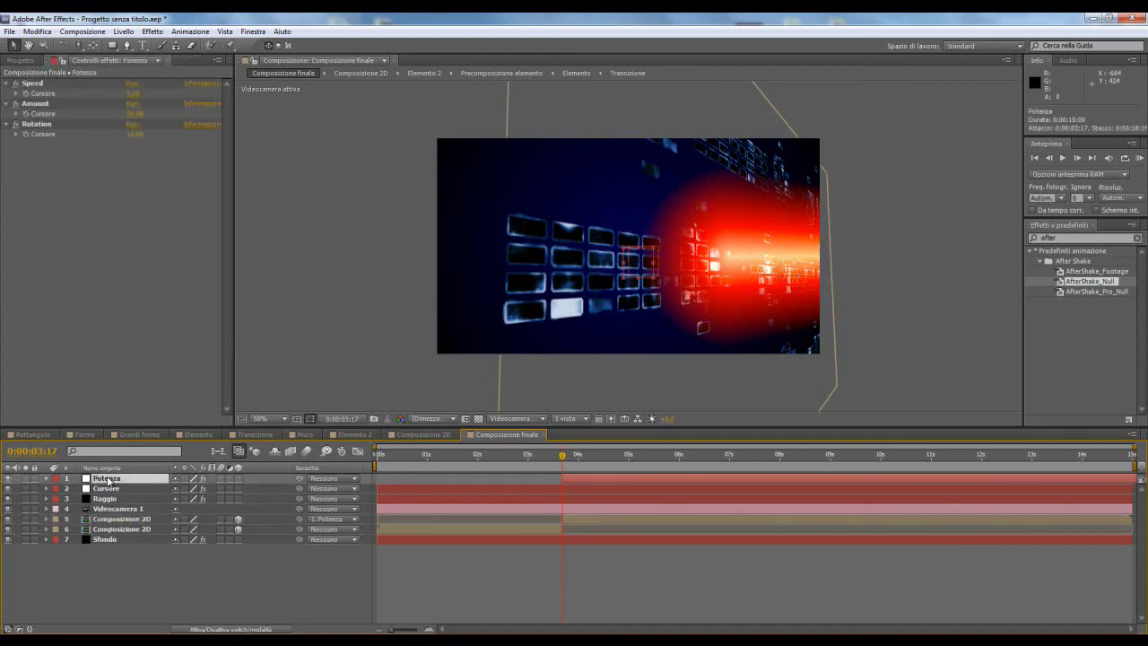
left_click(28, 104)
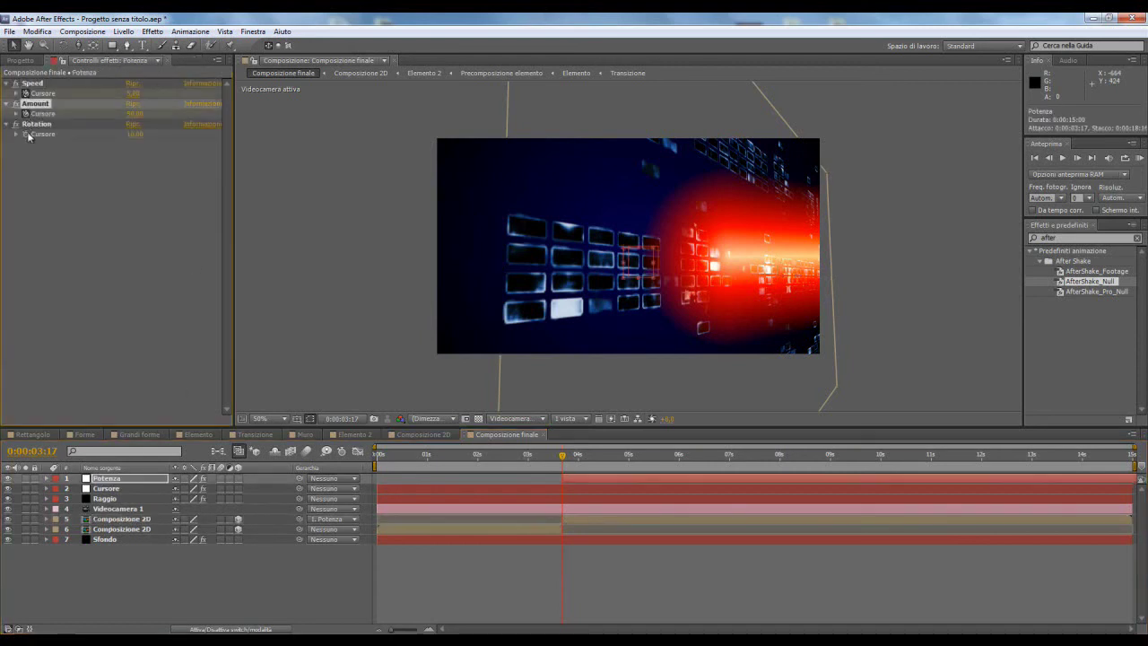
left_click(29, 123)
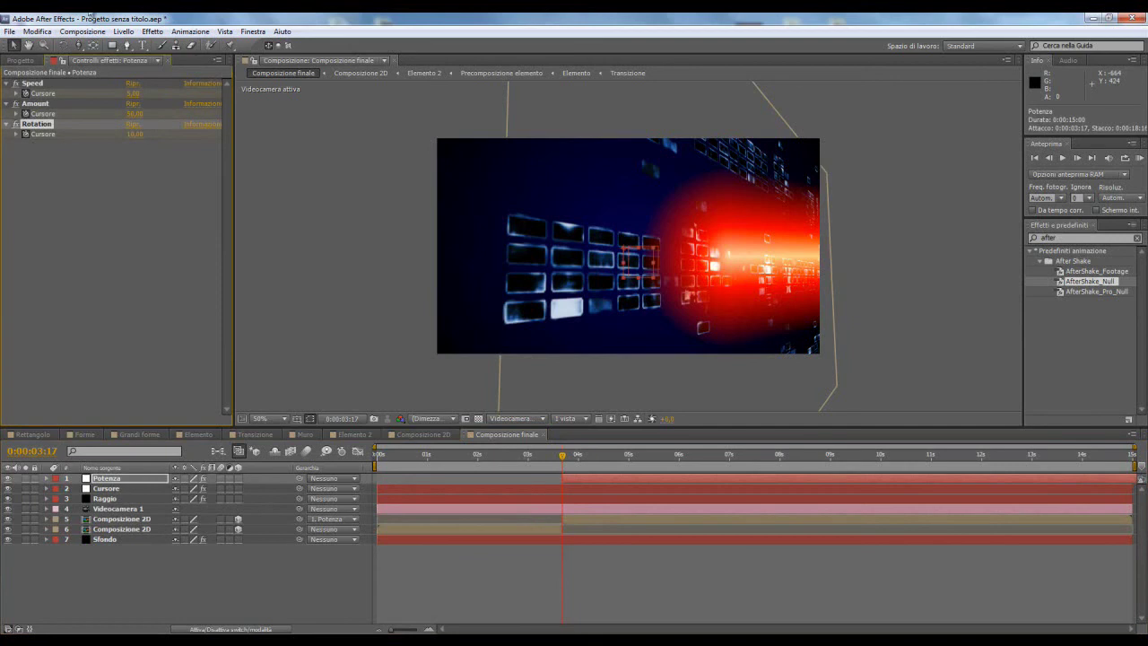
left_click(133, 93)
key("Tab")
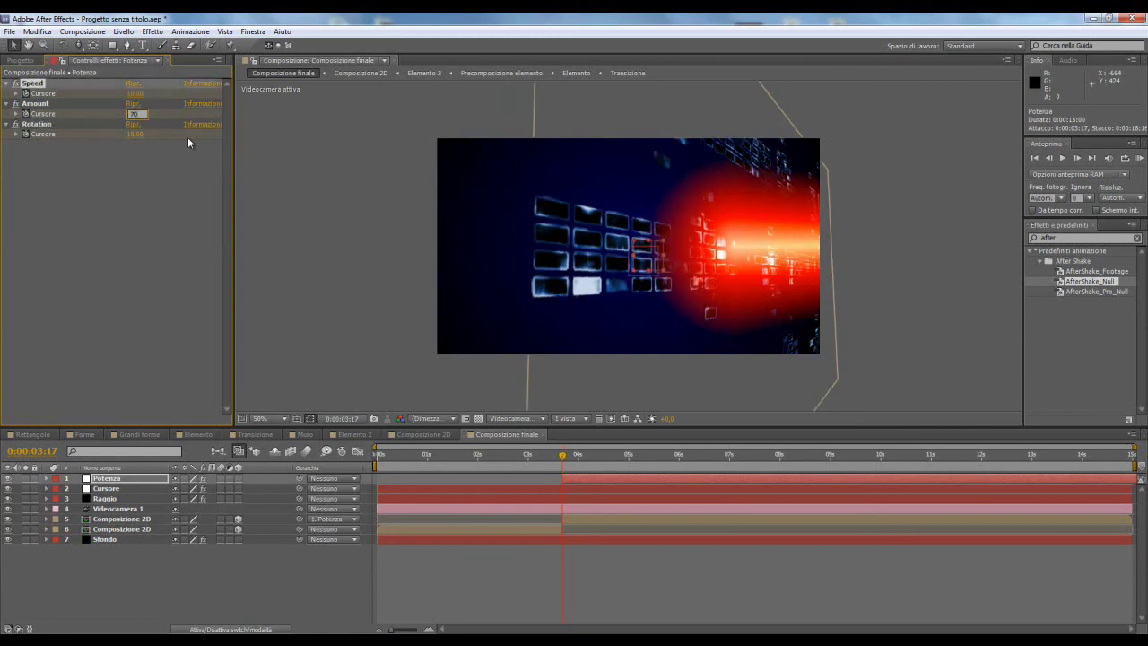
key("Tab")
- Set Rotation shake to 25 and move the playhead to 0:00:06:03
type("2")
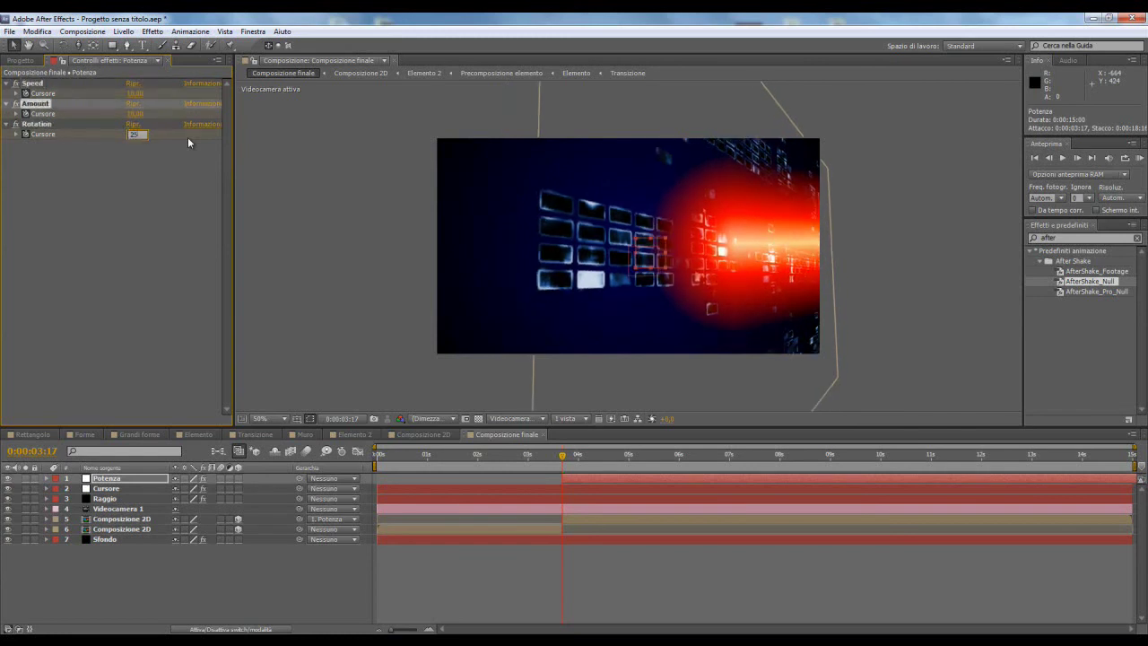
key("Return")
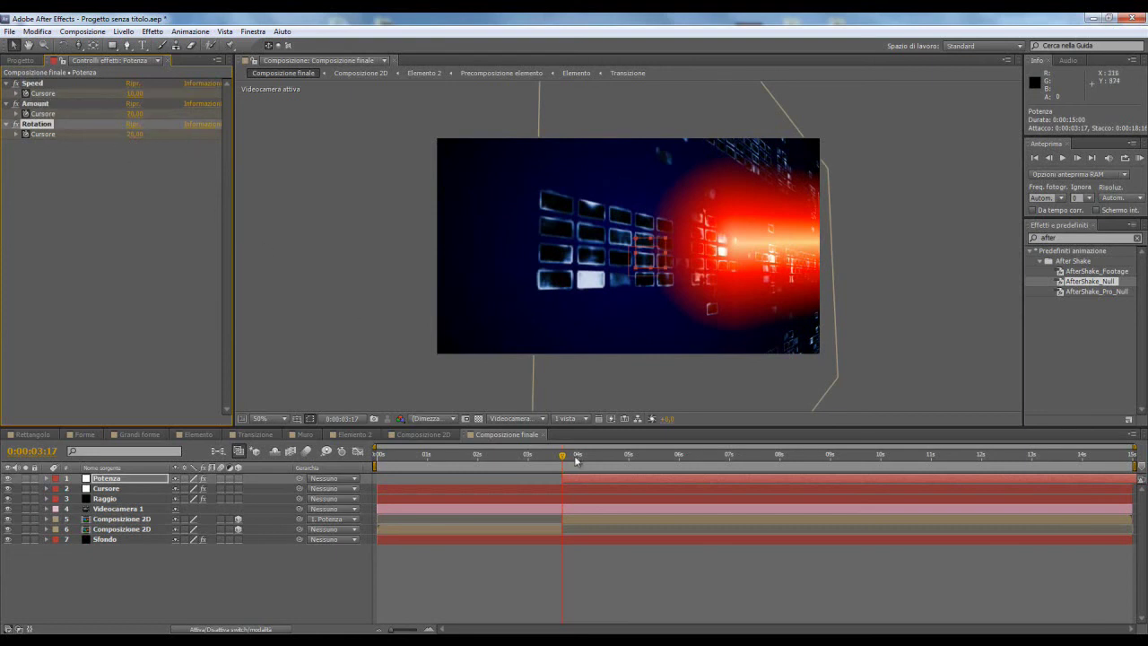
left_click_drag(562, 455, 722, 465)
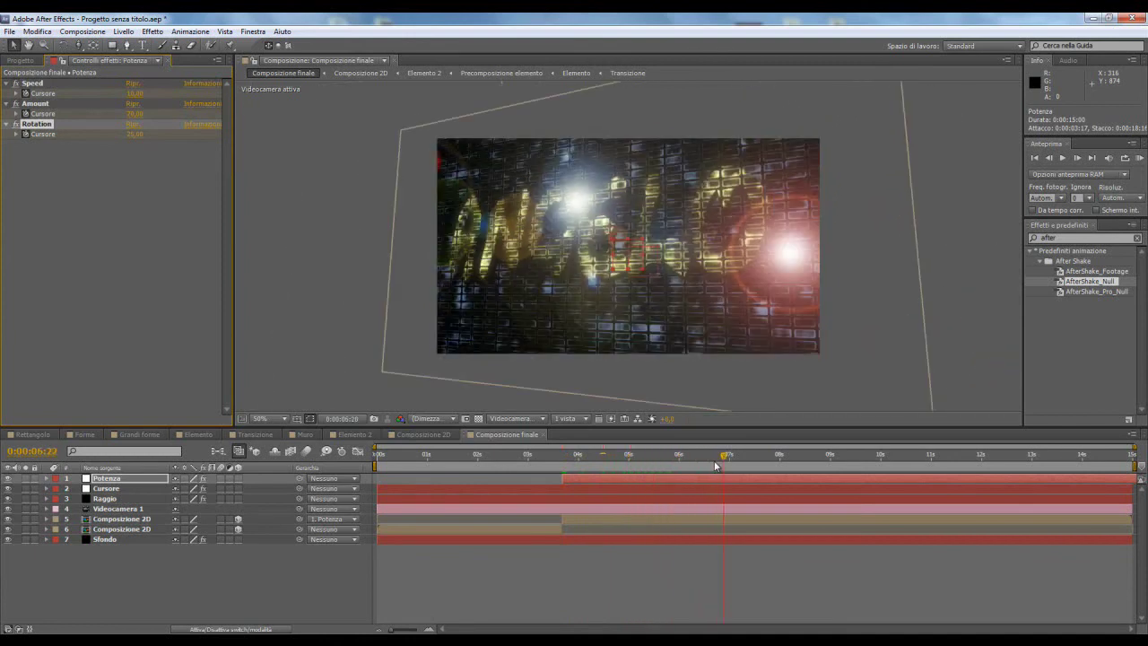
left_click_drag(722, 466, 687, 461)
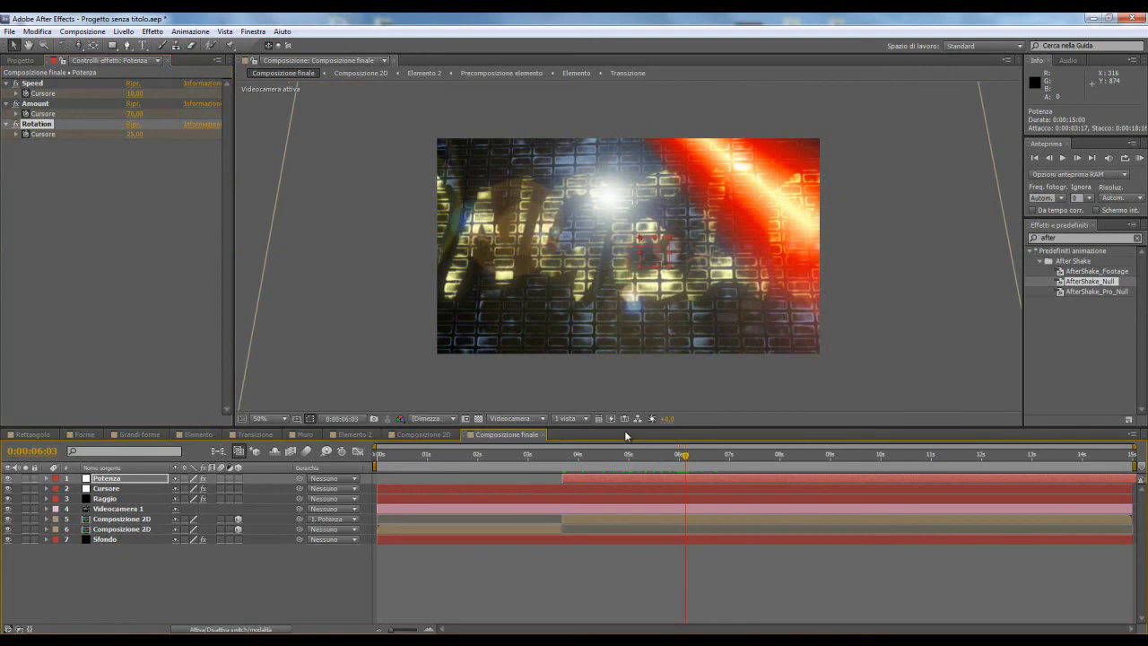
- At 6:03, set Potenza's Speed, Amount and Rotation sliders all to 0
left_click(136, 93)
type("0")
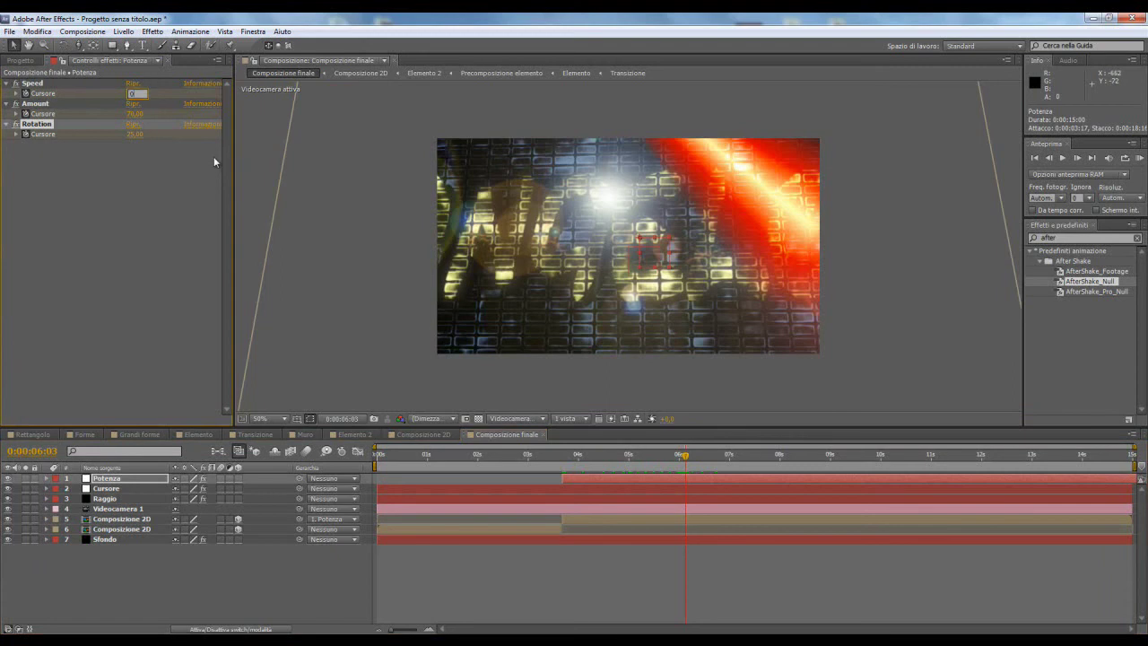
key("Tab")
type("0")
key("Tab")
type("0")
key("Return")
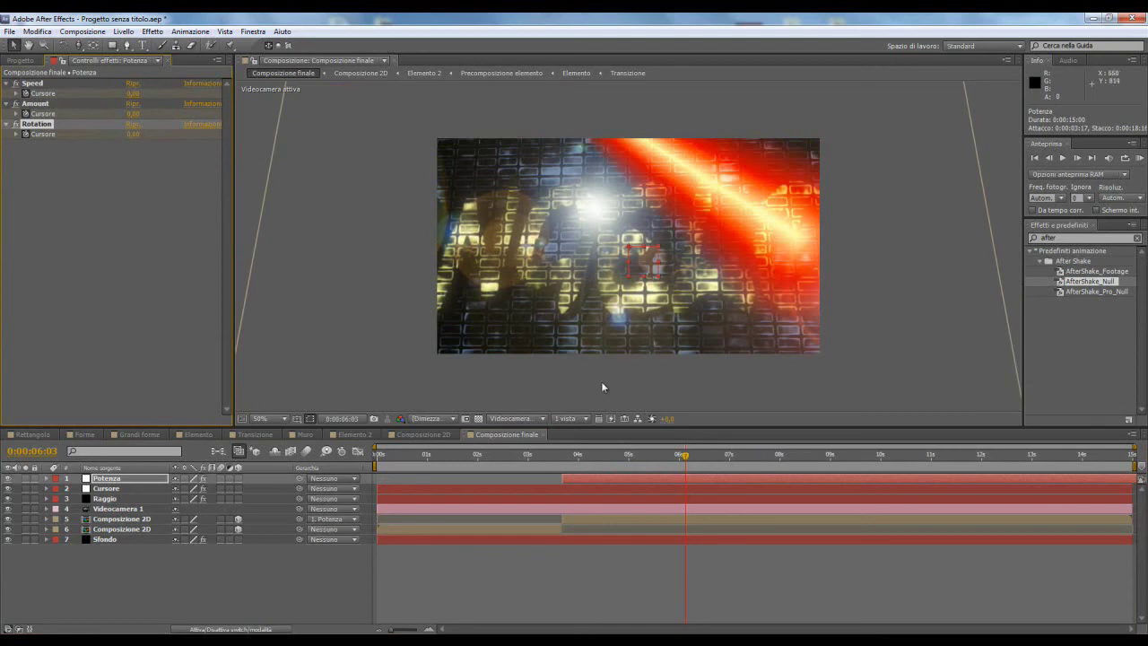
- Reveal Potenza's keyframes with U, select them all and apply Easy Ease (F9)
left_click(707, 477)
key("u")
left_click(722, 492)
left_click_drag(733, 484, 525, 559)
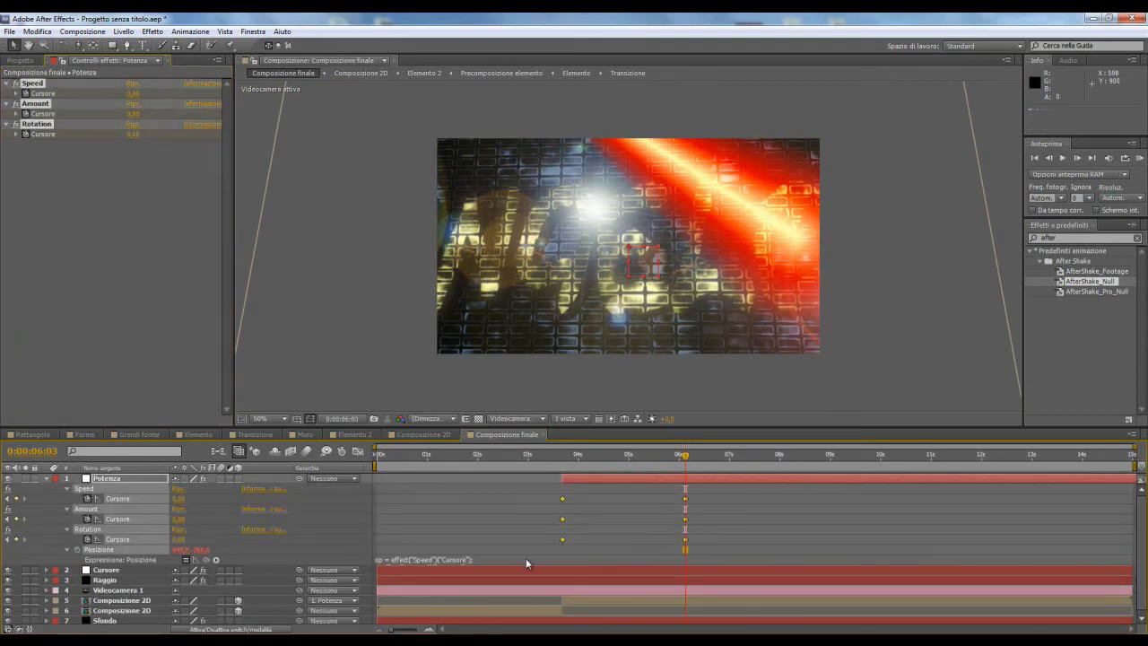
key("F9")
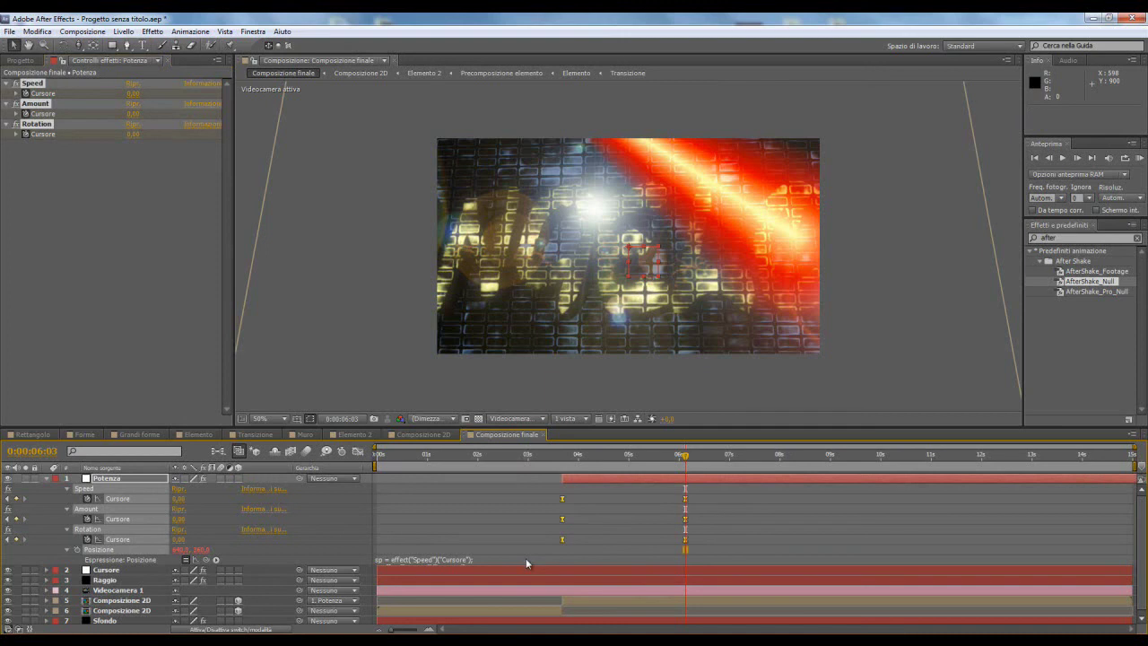
mouse_move(686, 465)
left_mouse_down()
mouse_move(598, 455)
mouse_move(756, 474)
mouse_move(713, 481)
left_mouse_up()
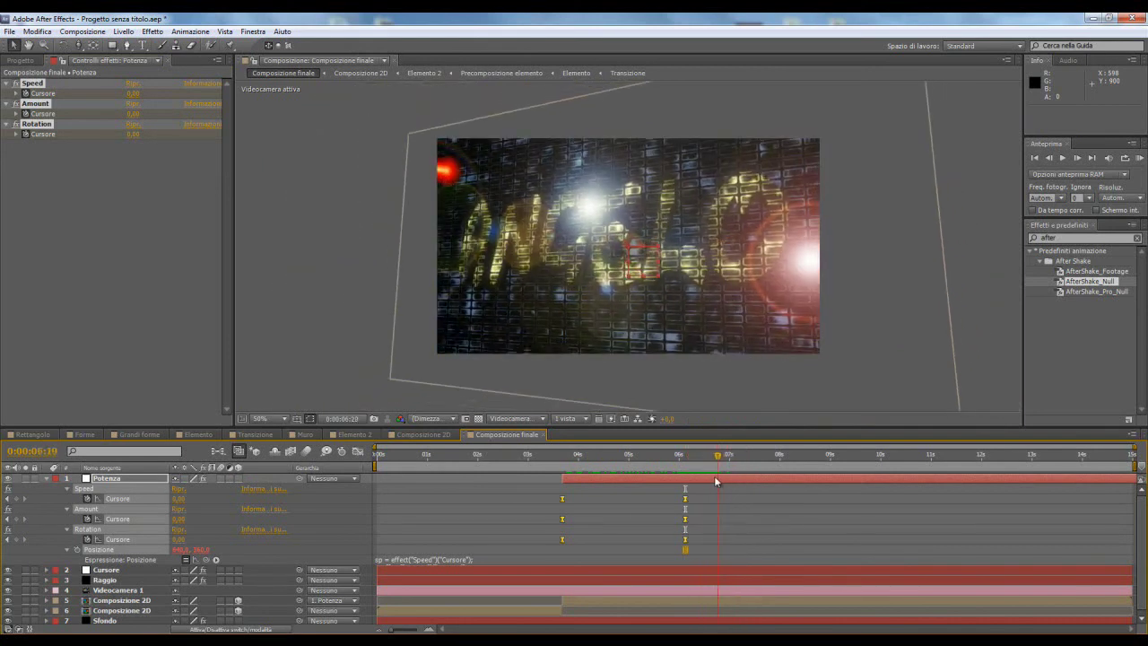
- At 0:00:06:07, shorten Raggio's Lunghezza from 82% to 71.8%
left_click(118, 581)
key("e")
key("e")
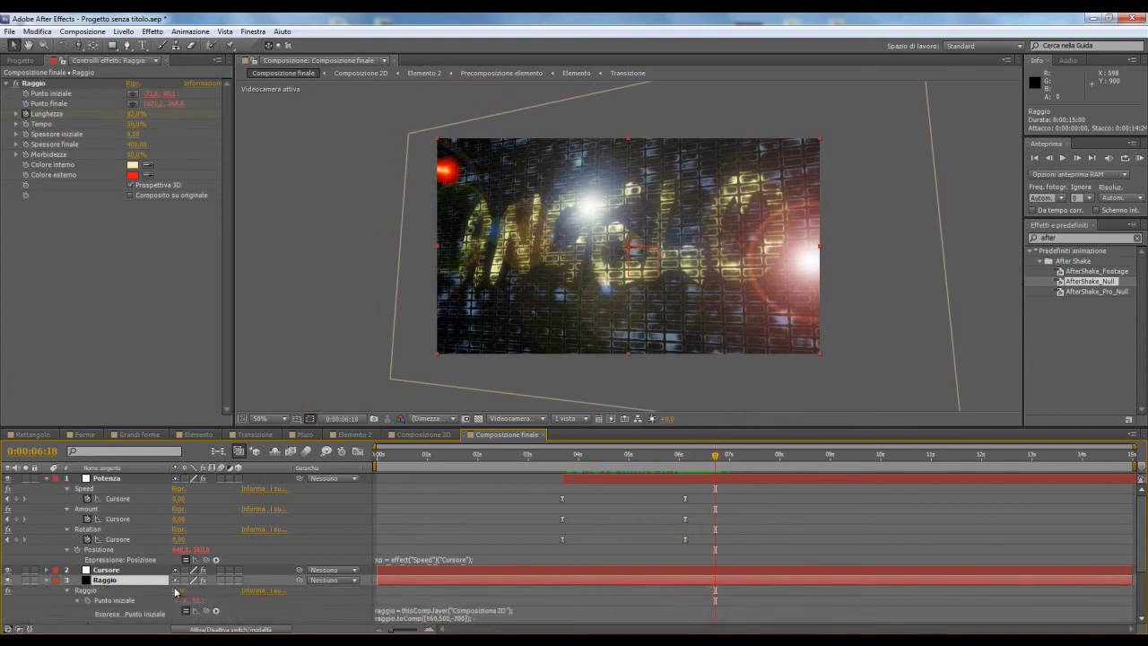
scroll(529, 545, "down", 1)
scroll(530, 545, "down", 1)
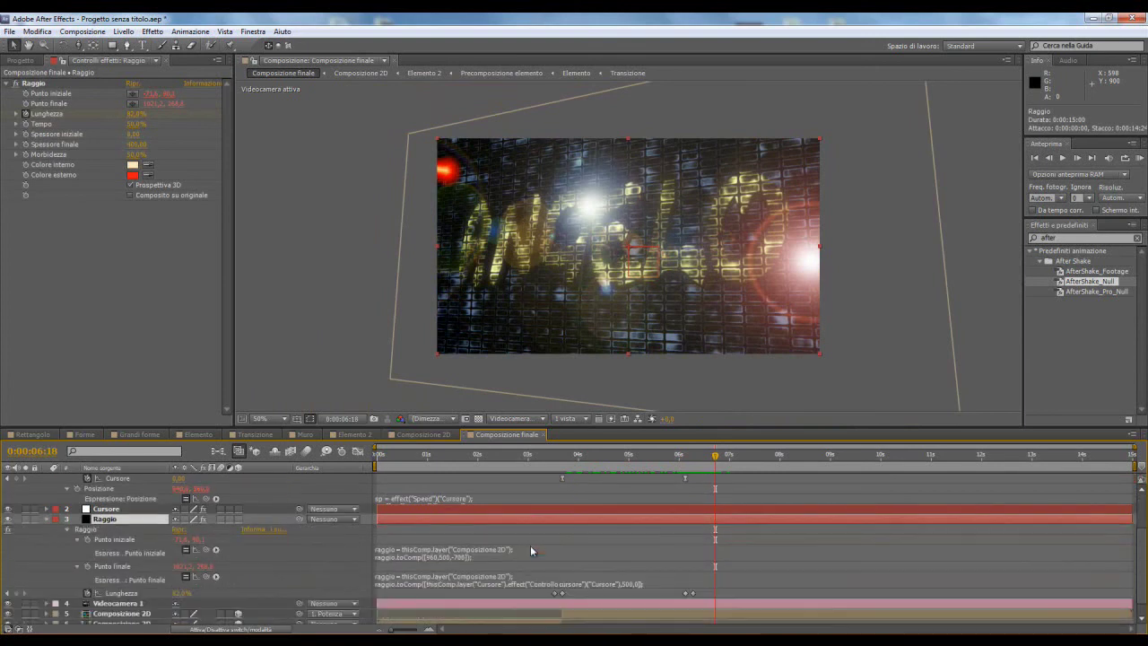
left_click_drag(715, 456, 693, 460)
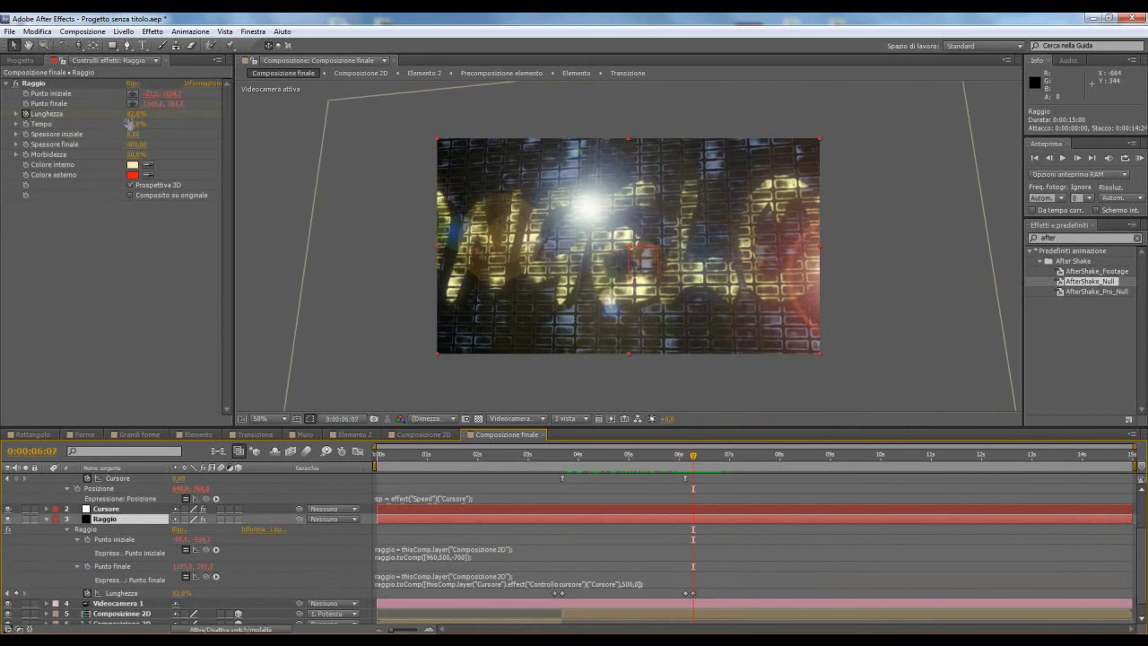
left_click_drag(135, 114, 118, 117)
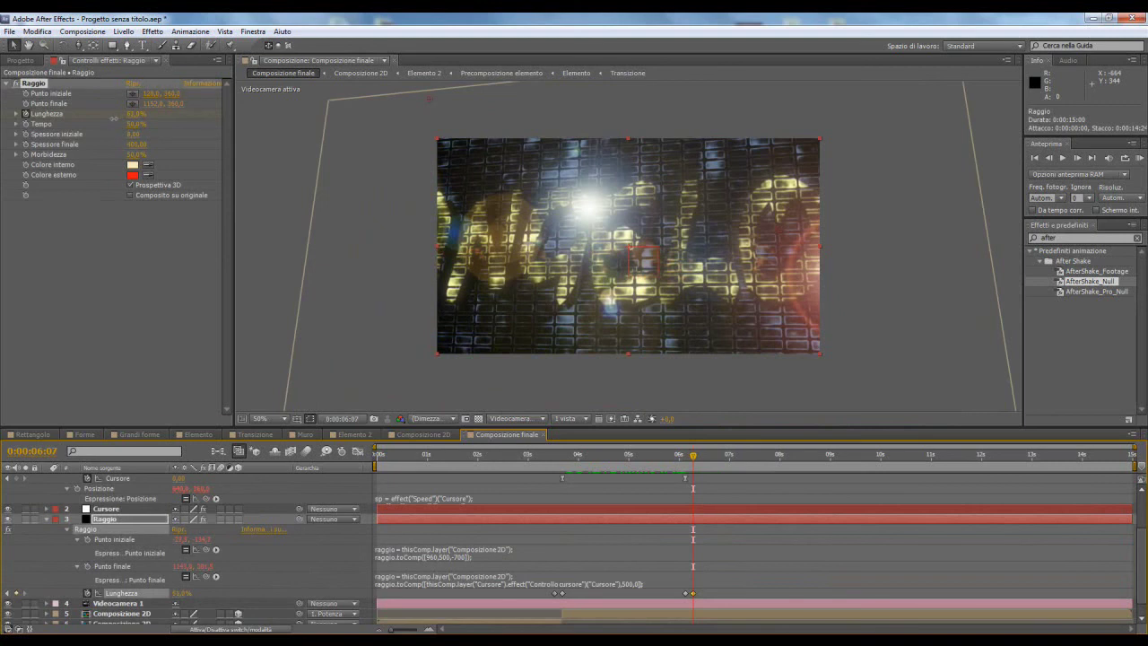
- Collapse Raggio's properties and scrub back to about 3:23 to preview the beam
left_click(721, 456)
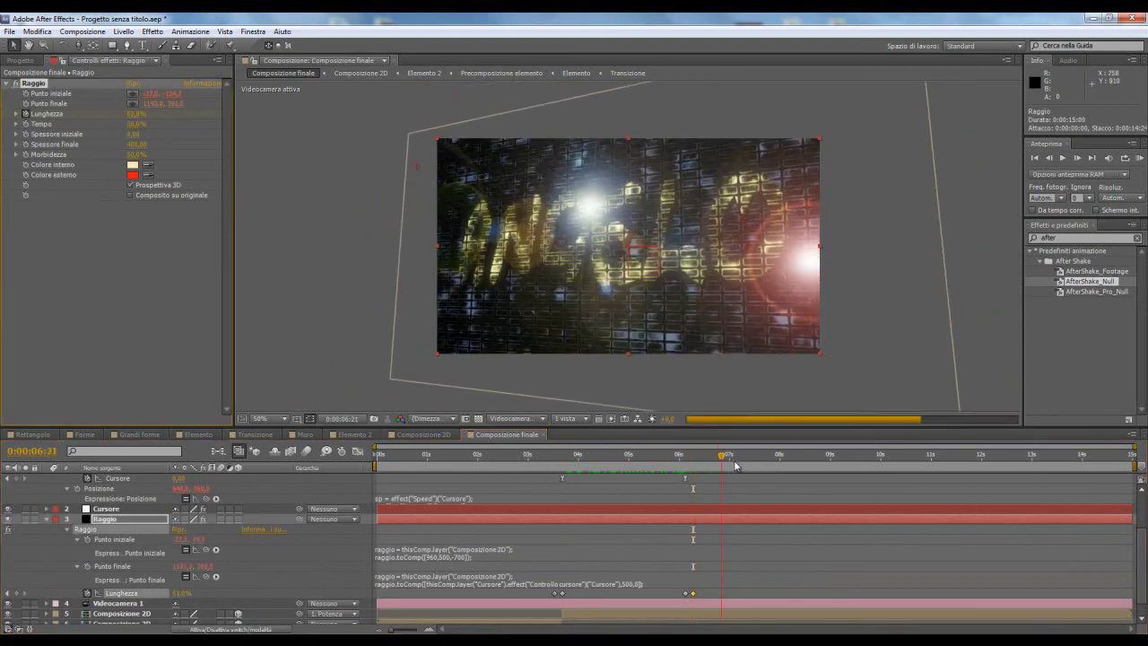
left_click_drag(734, 464, 628, 467)
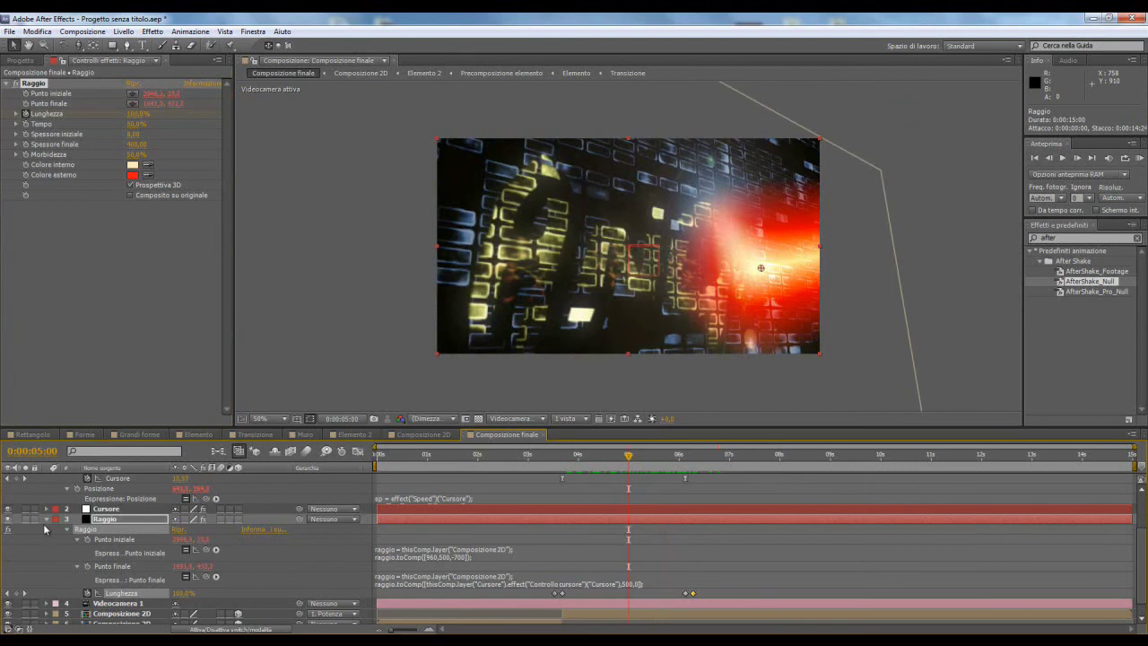
left_click(46, 519)
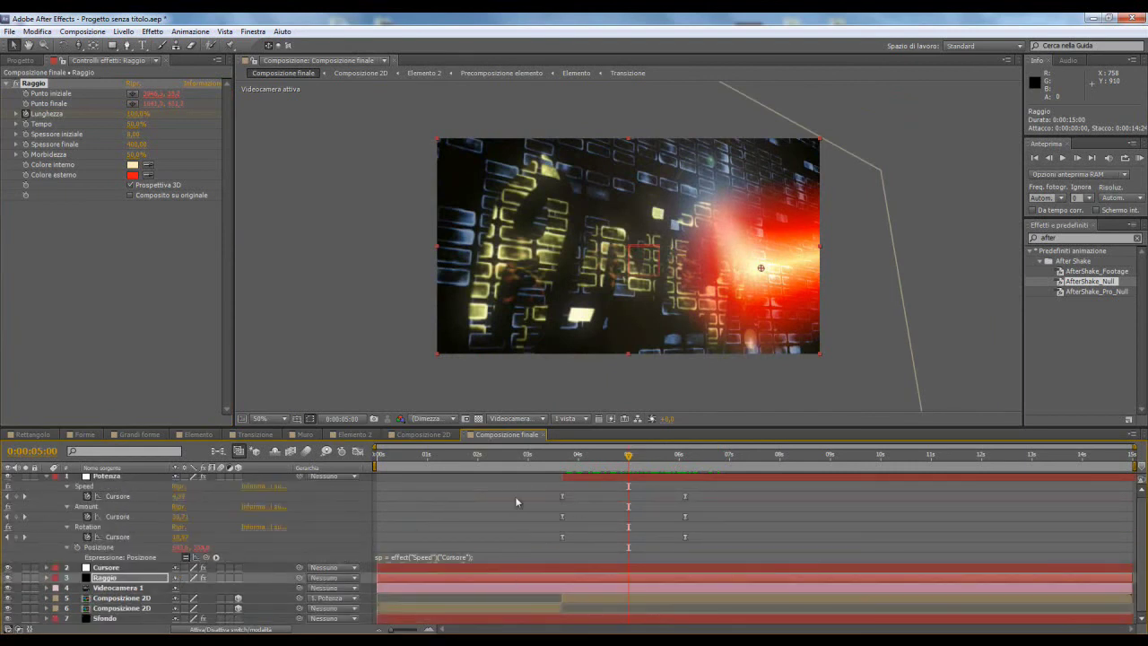
mouse_move(627, 464)
left_mouse_down()
mouse_move(554, 468)
mouse_move(563, 466)
left_mouse_up()
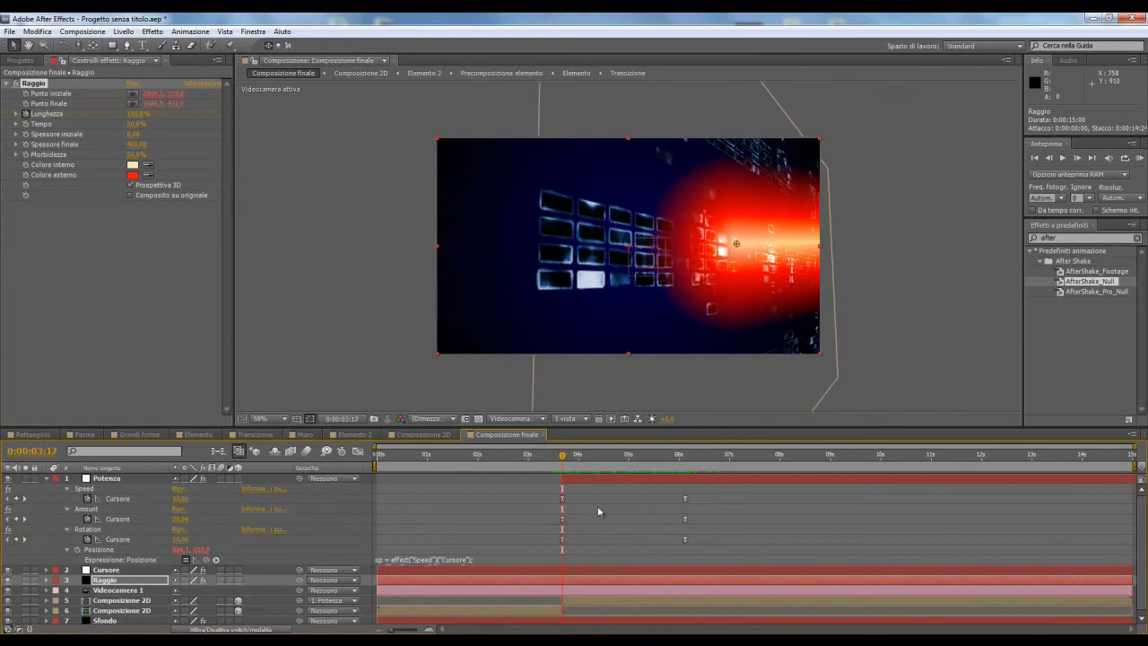
- Enable depth of field on Videocamera 1 and keyframe Distanza focale at 600.7
left_click(47, 478)
left_click(110, 509)
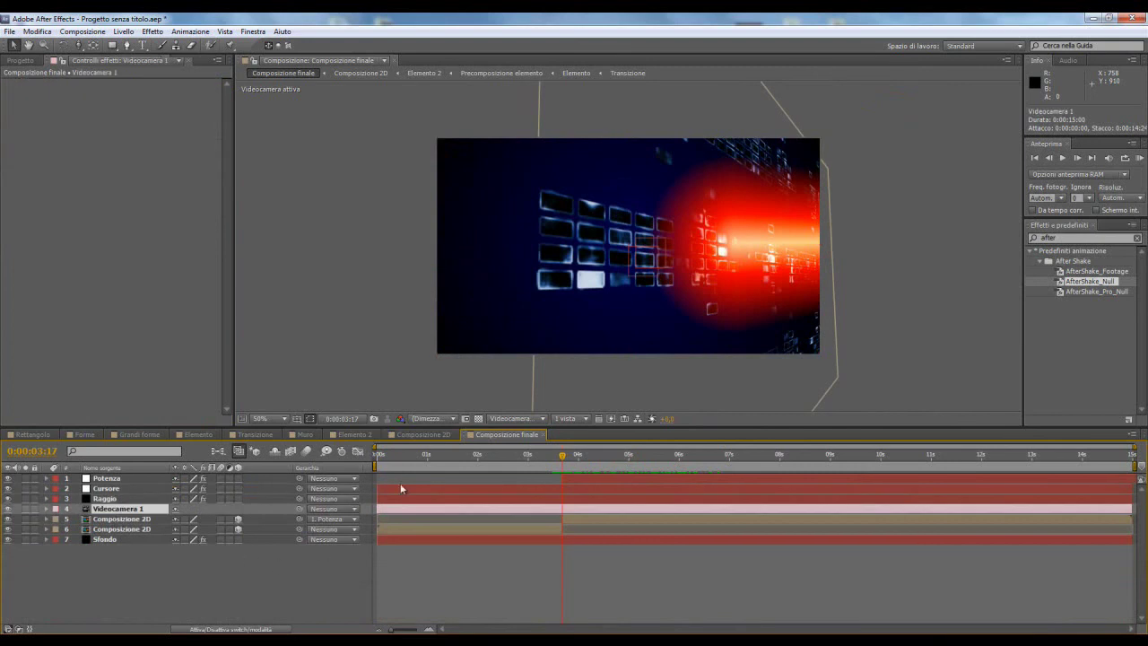
key("a")
key("a")
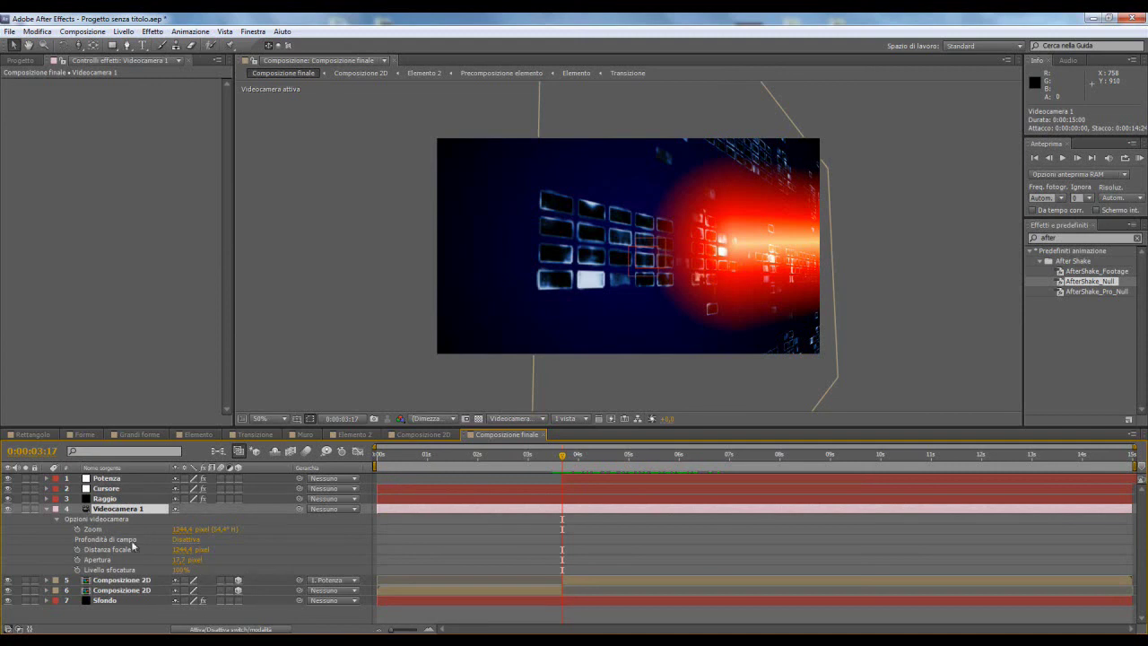
left_click(181, 540)
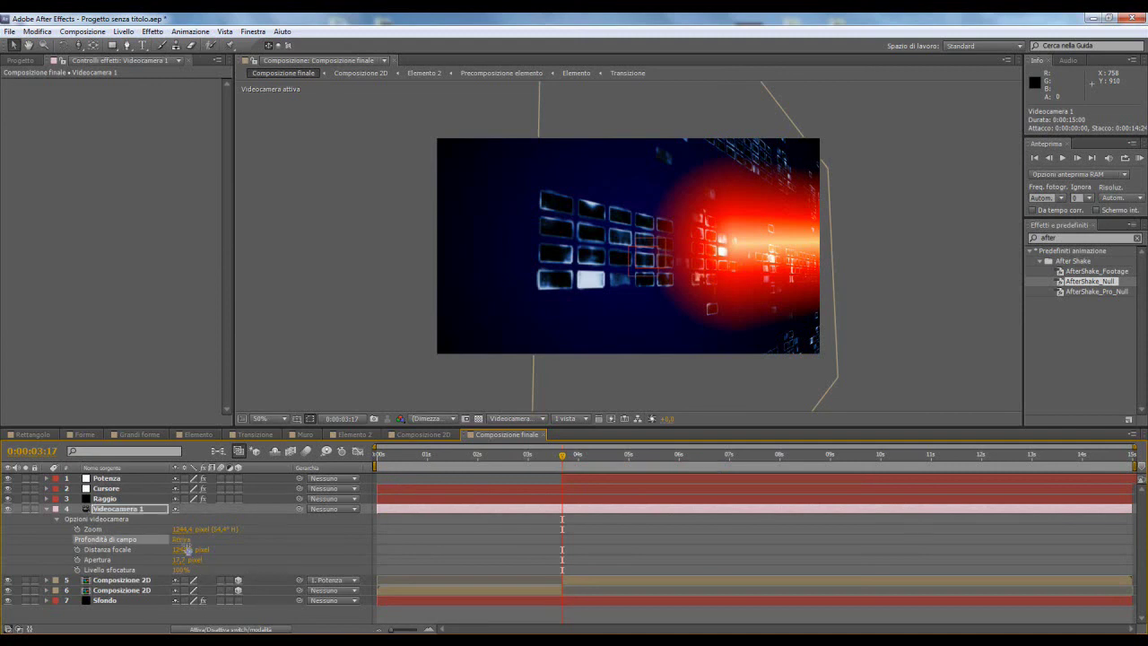
left_click(77, 549)
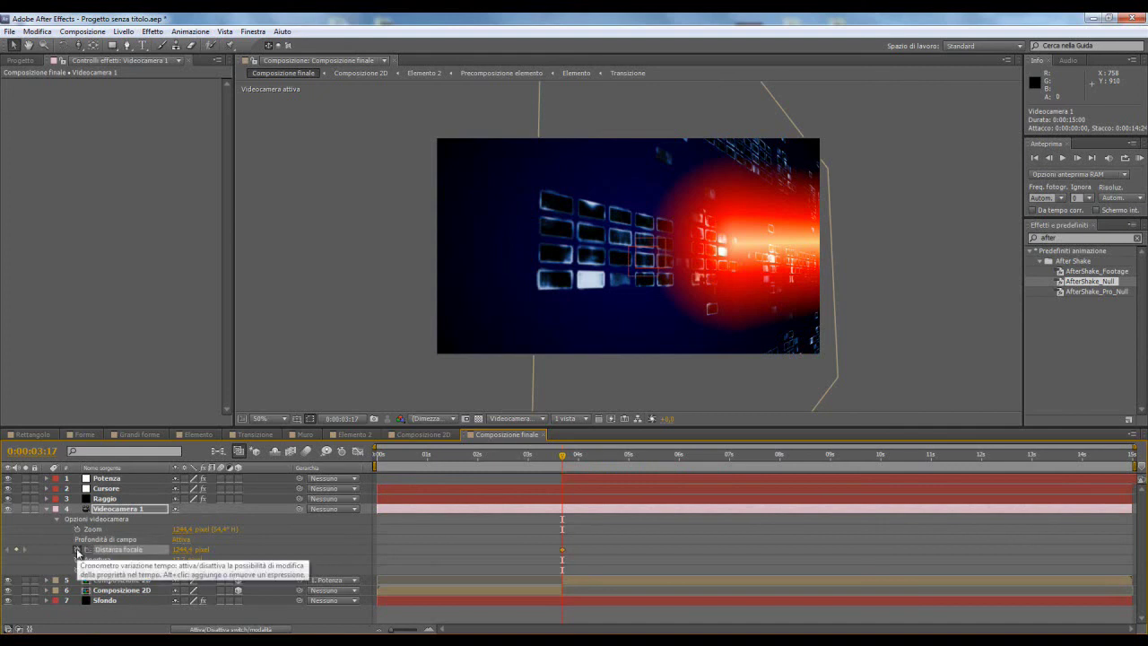
left_click(188, 549)
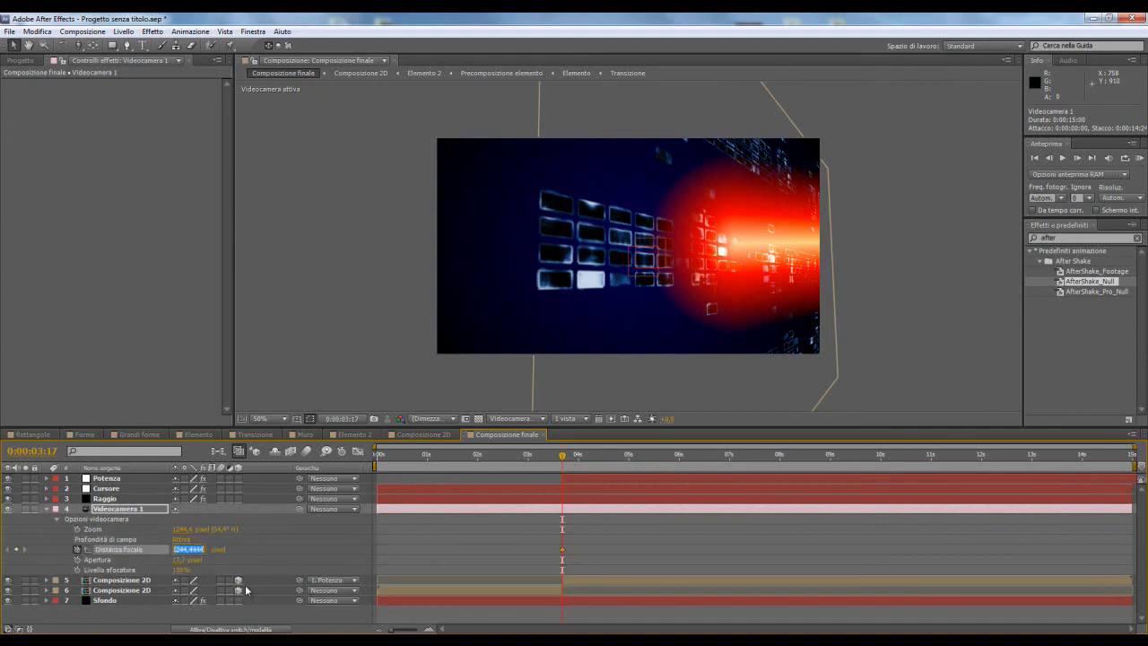
type("600,7")
key("Return")
- Keyframe the camera Apertura at 100 pixels at 3:17
left_click(77, 560)
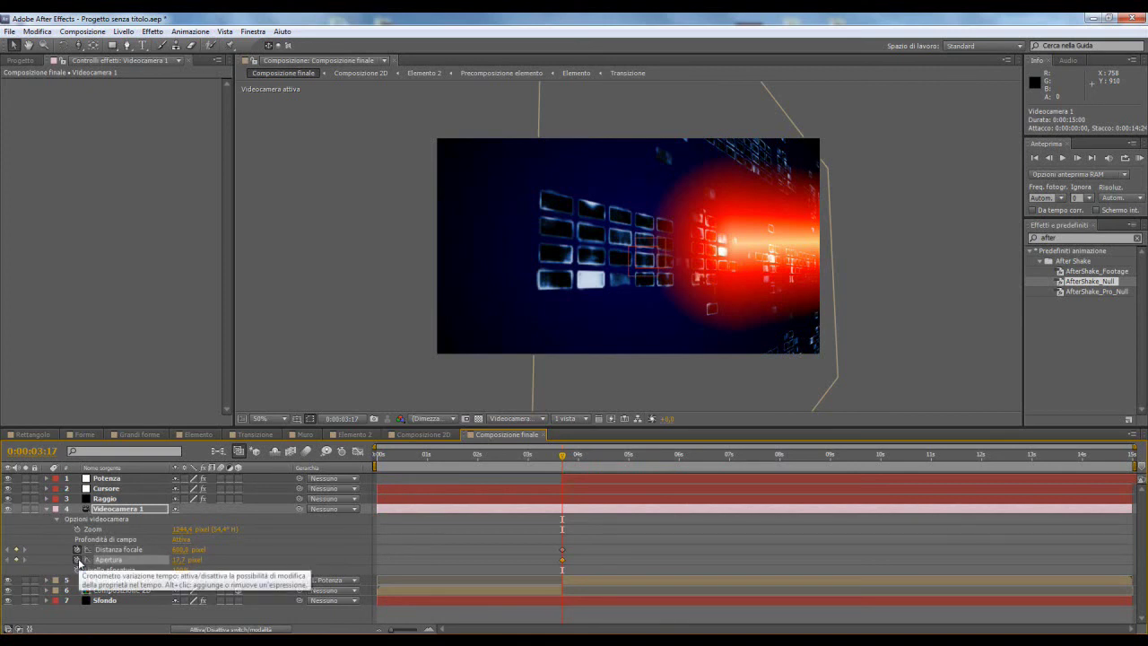
left_click(184, 559)
type("100")
key("Return")
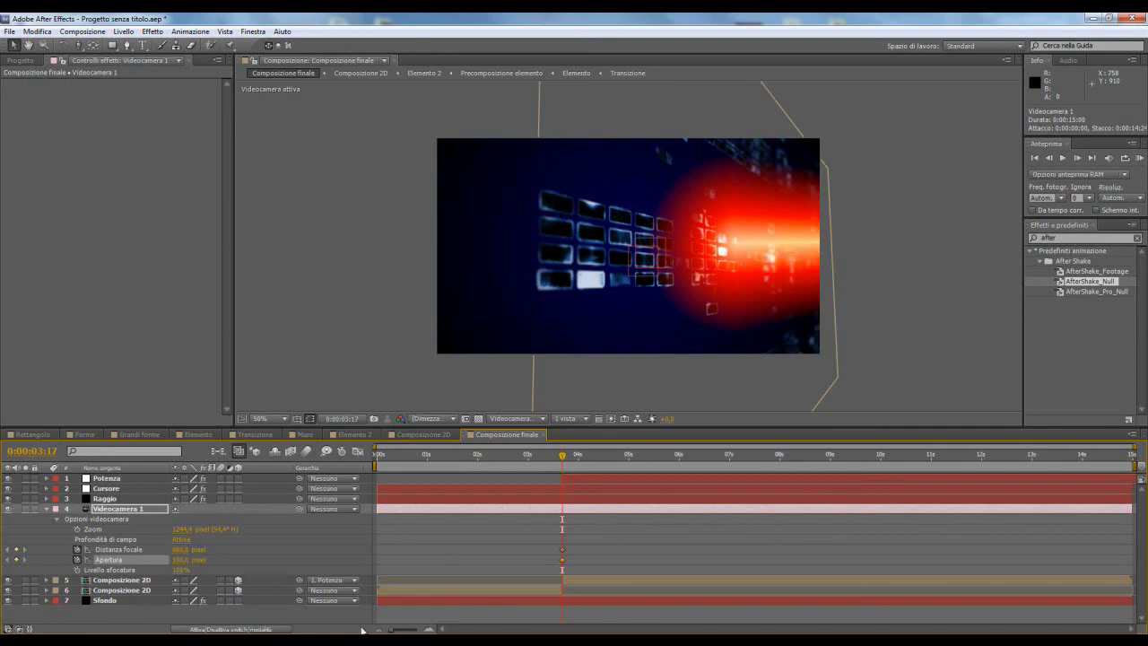
left_click_drag(562, 455, 724, 462)
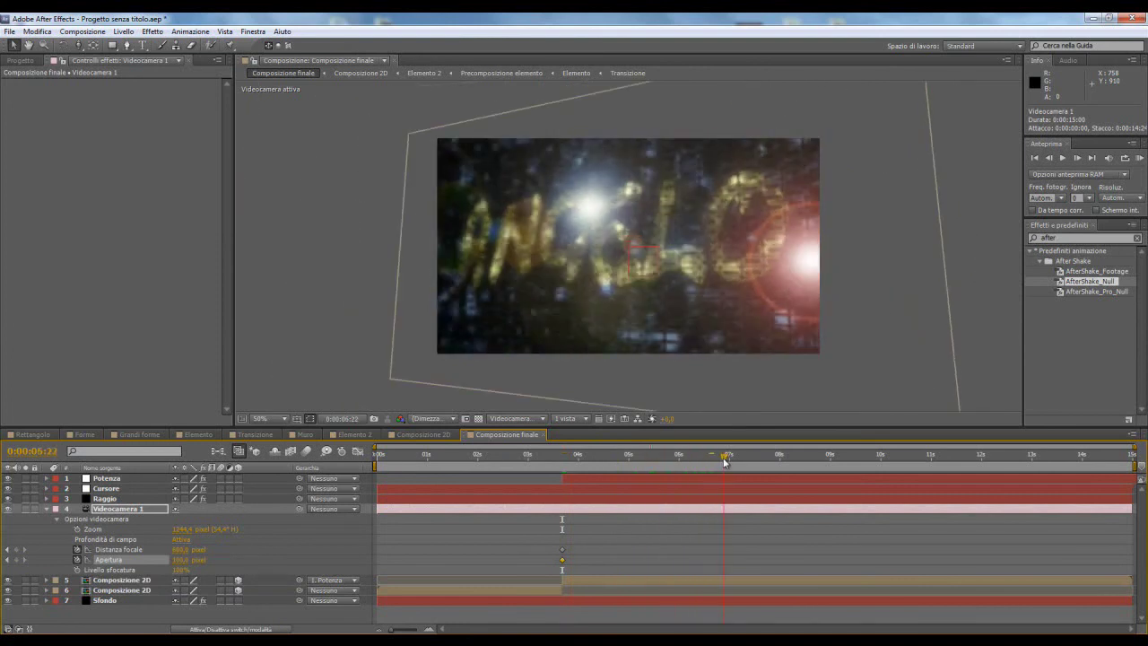
- At about 6:12, keyframe a new camera focus distance of roughly 1160 pixels
mouse_move(725, 461)
left_mouse_down()
mouse_move(707, 463)
mouse_move(719, 467)
left_mouse_up()
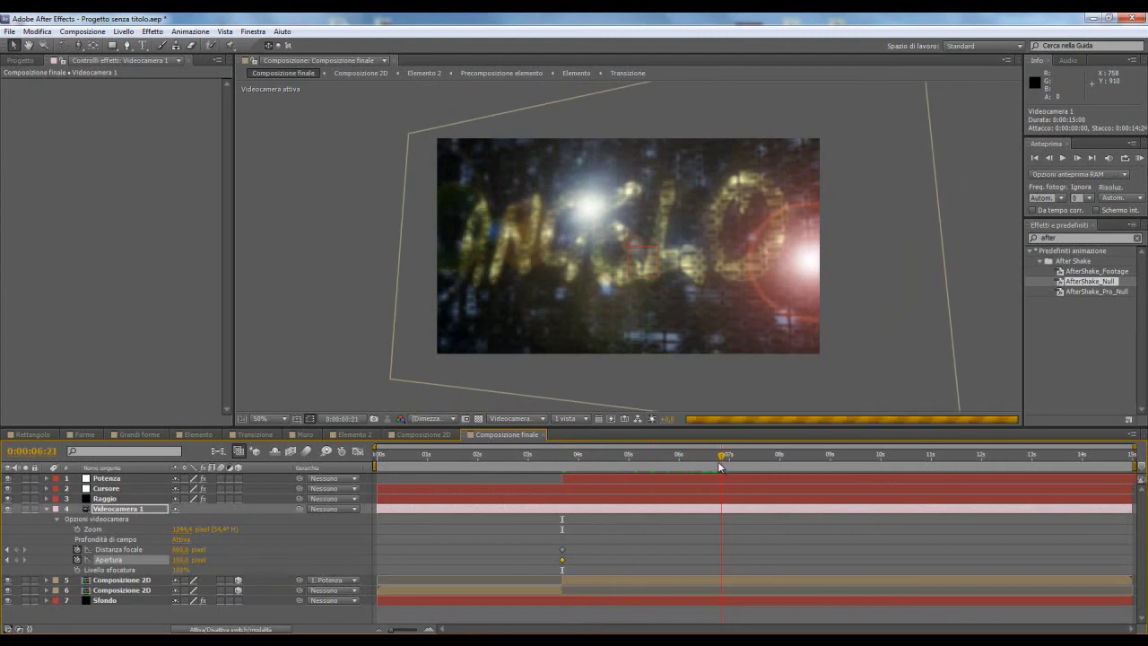
left_click_drag(719, 467, 713, 468)
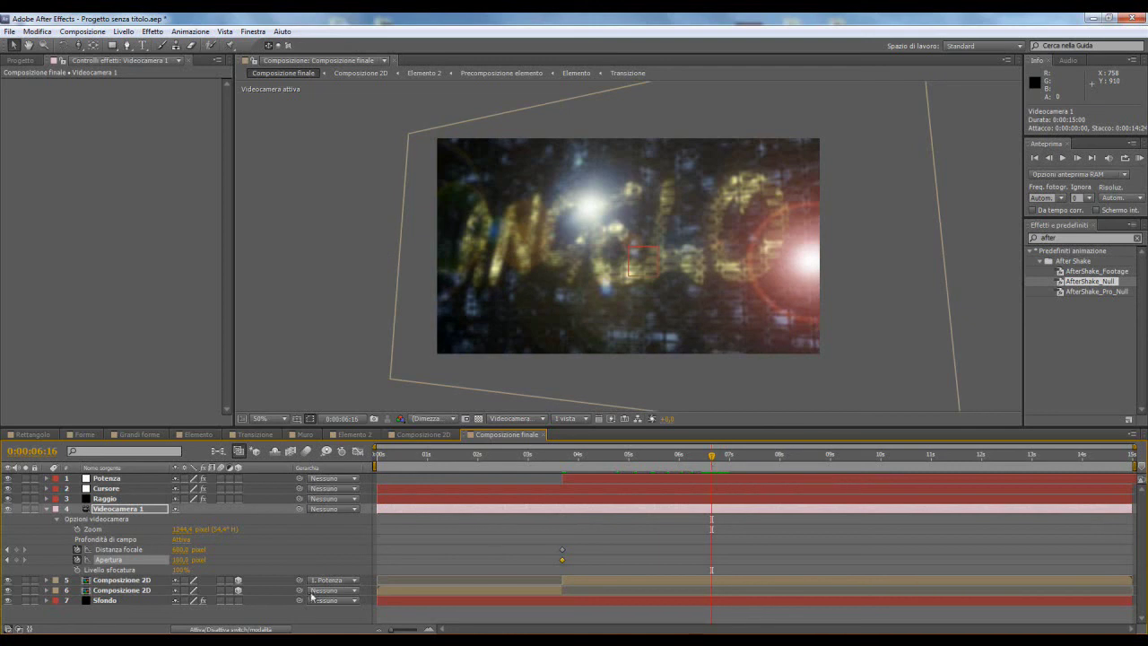
left_click_drag(182, 549, 234, 545)
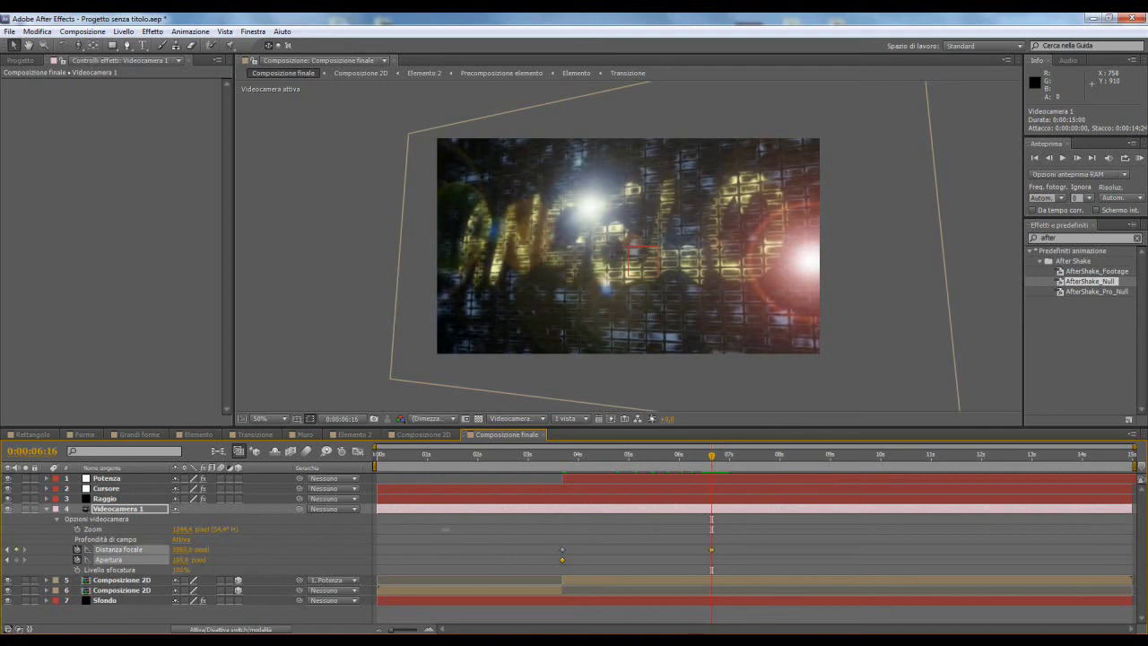
left_click(463, 529)
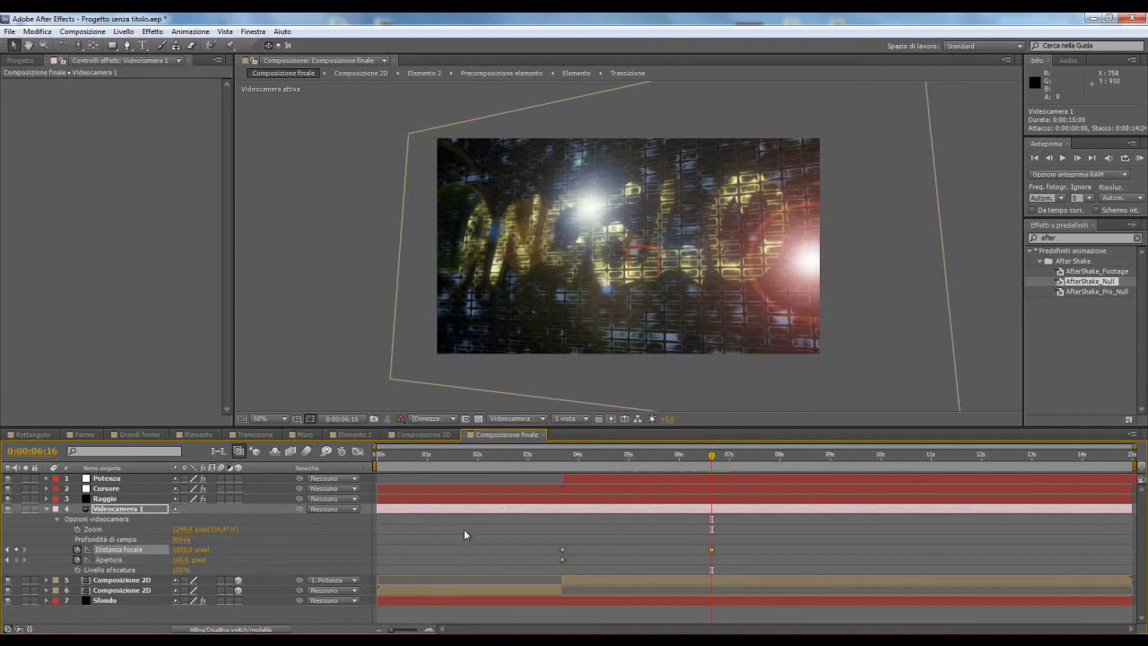
- Keyframe blur level at about 199% and aperture at about 356 pixels, then select all depth-of-field keyframes
left_click_drag(181, 570, 209, 570)
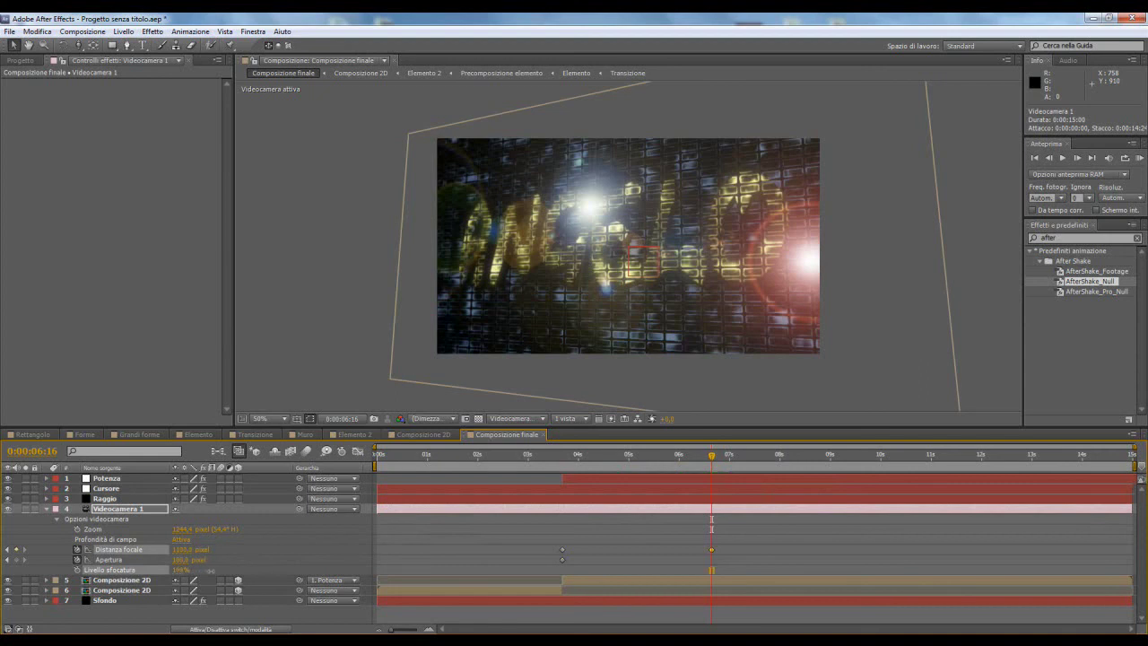
left_click(694, 481)
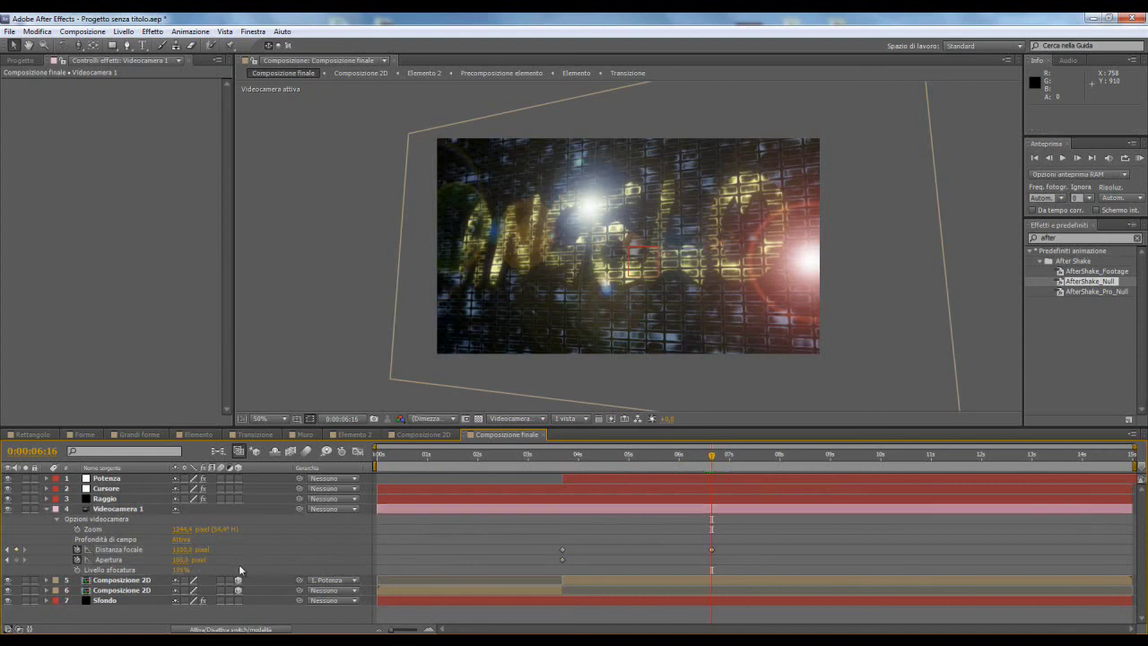
left_click_drag(180, 559, 157, 560)
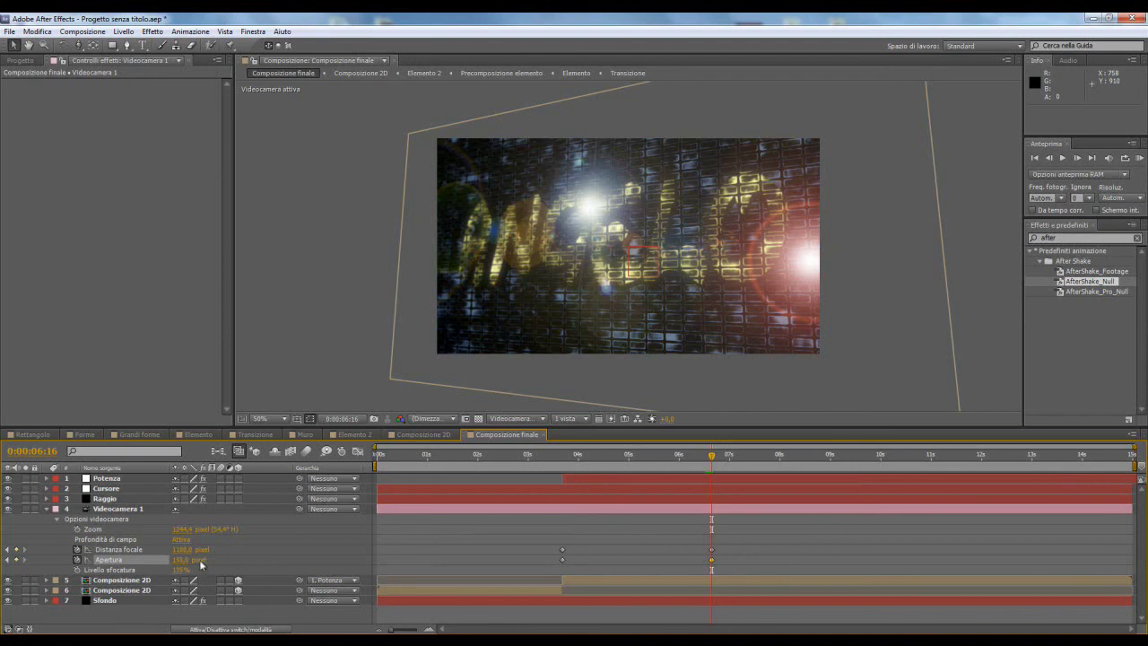
left_click_drag(732, 539, 525, 568)
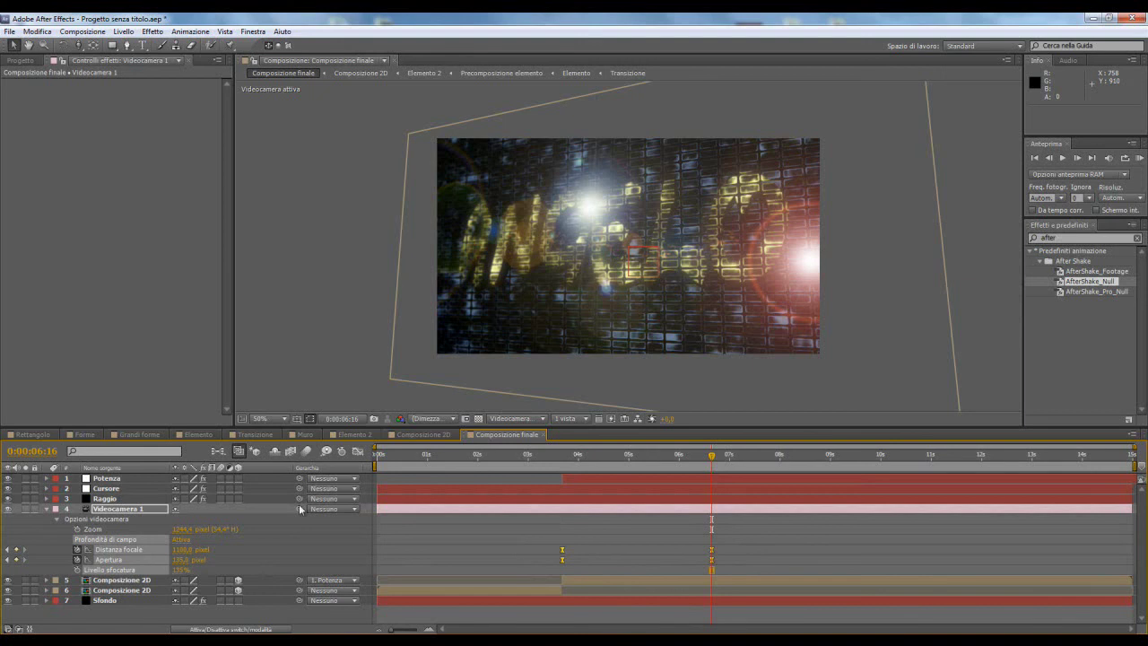
- Turn on motion blur for the Composizione 2D and Raggio layers and the whole composition
left_click(706, 460)
left_click_drag(705, 460, 677, 460)
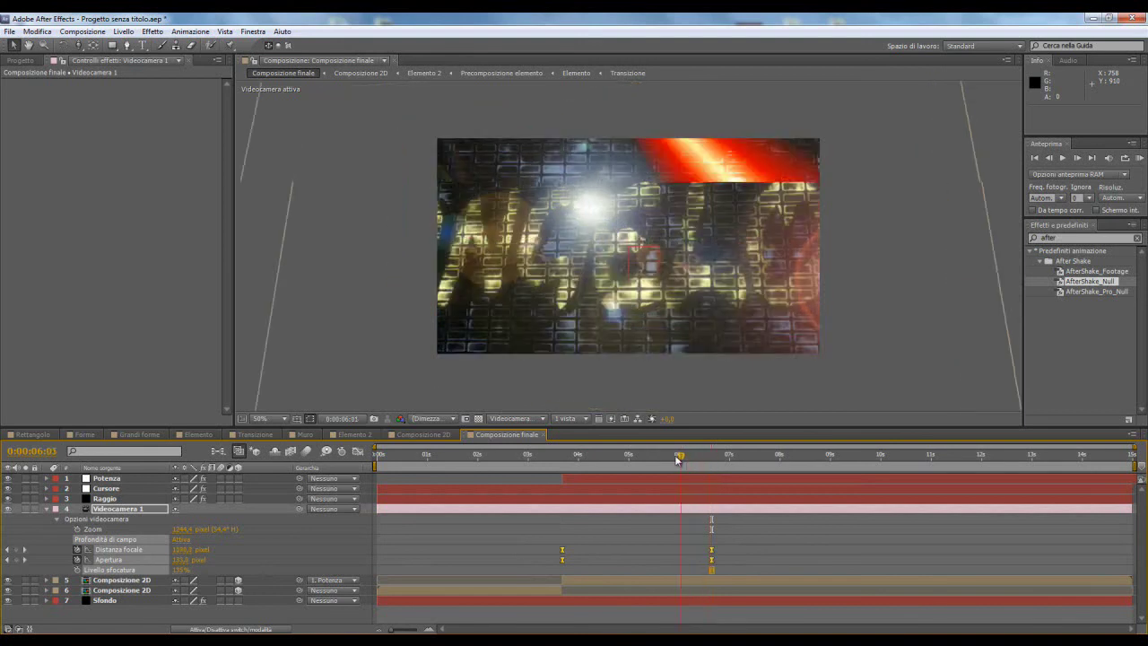
left_click(46, 509)
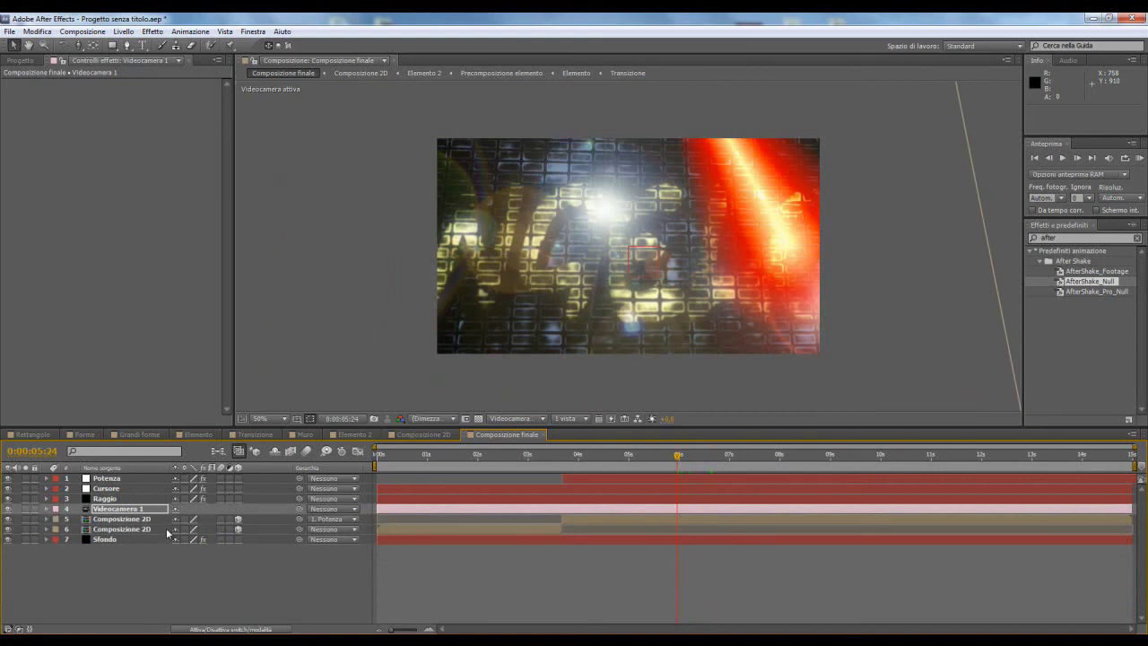
left_click(221, 519)
left_click(219, 498)
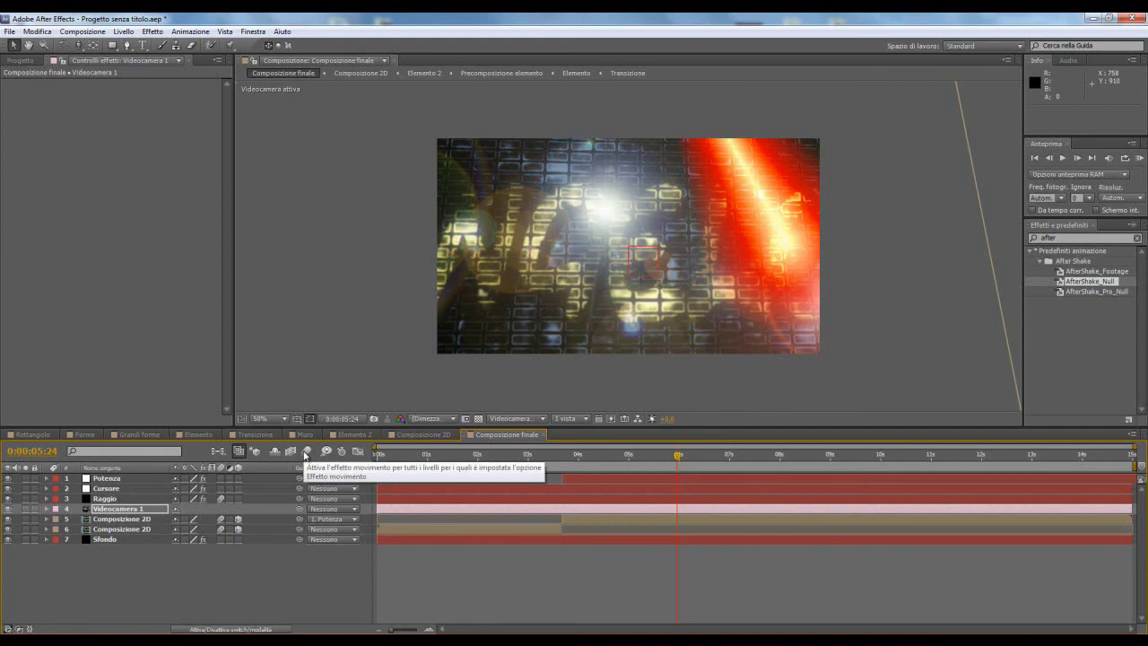
left_click(305, 455)
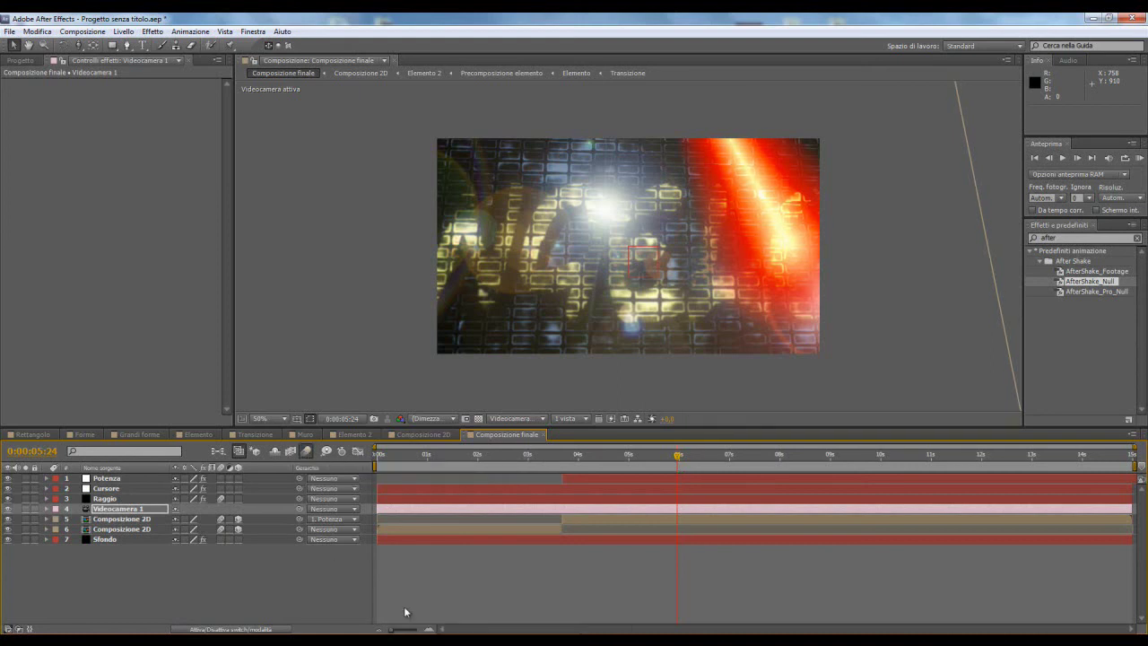
- Start a RAM preview of the composition from 3:16
left_click(576, 456)
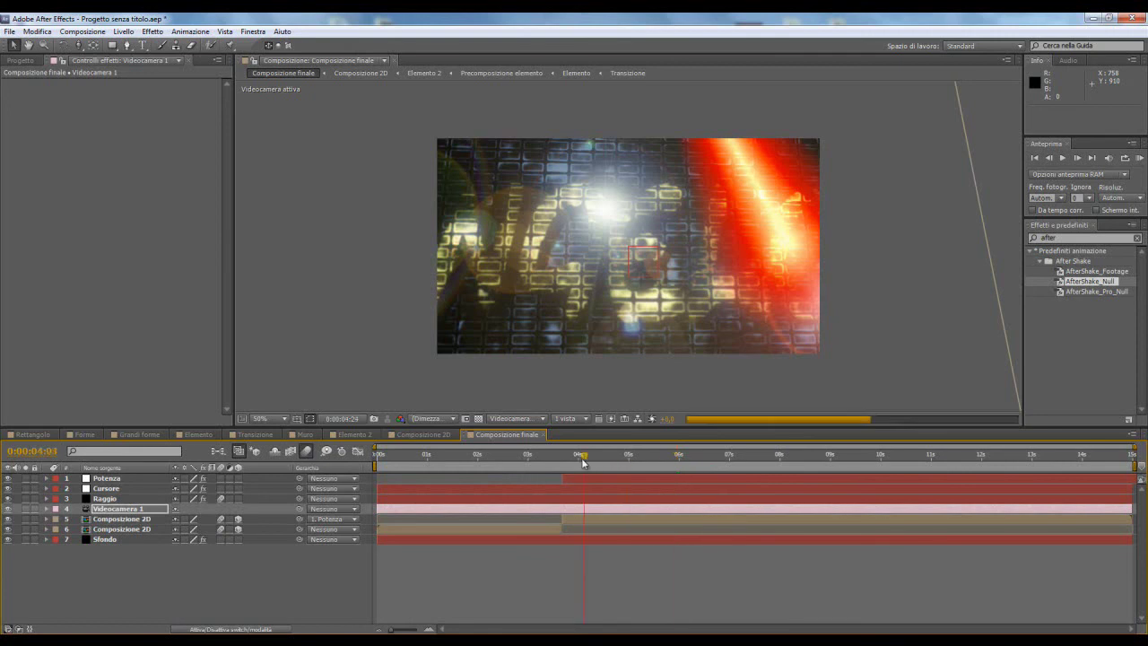
key("Page_Up")
left_click(560, 456)
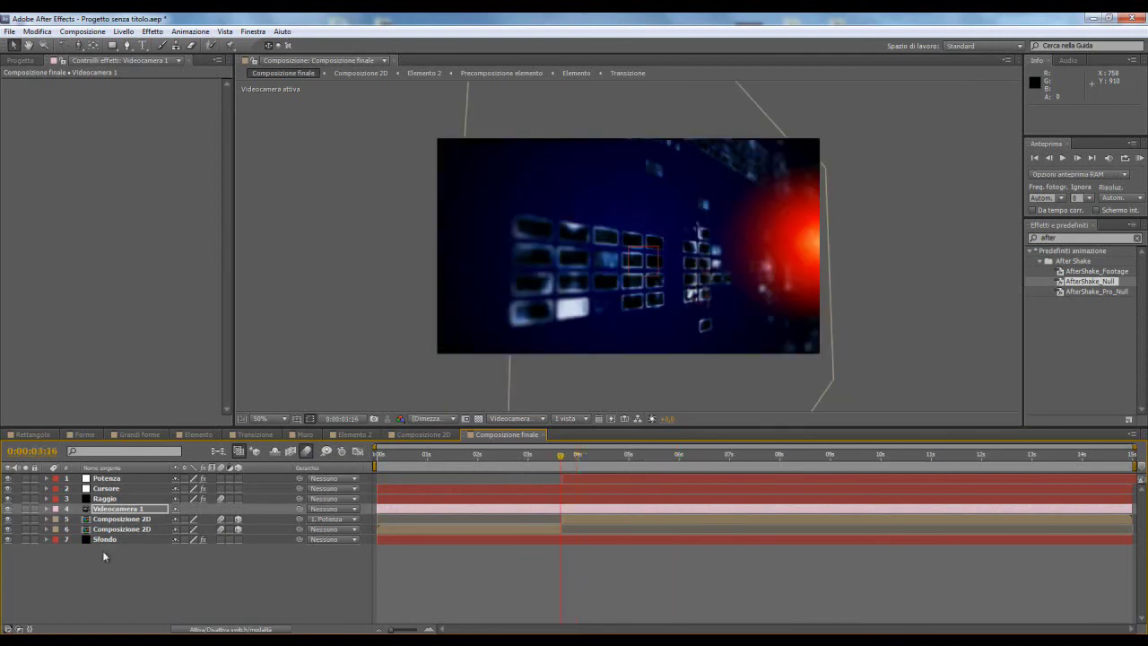
key("KP_0")
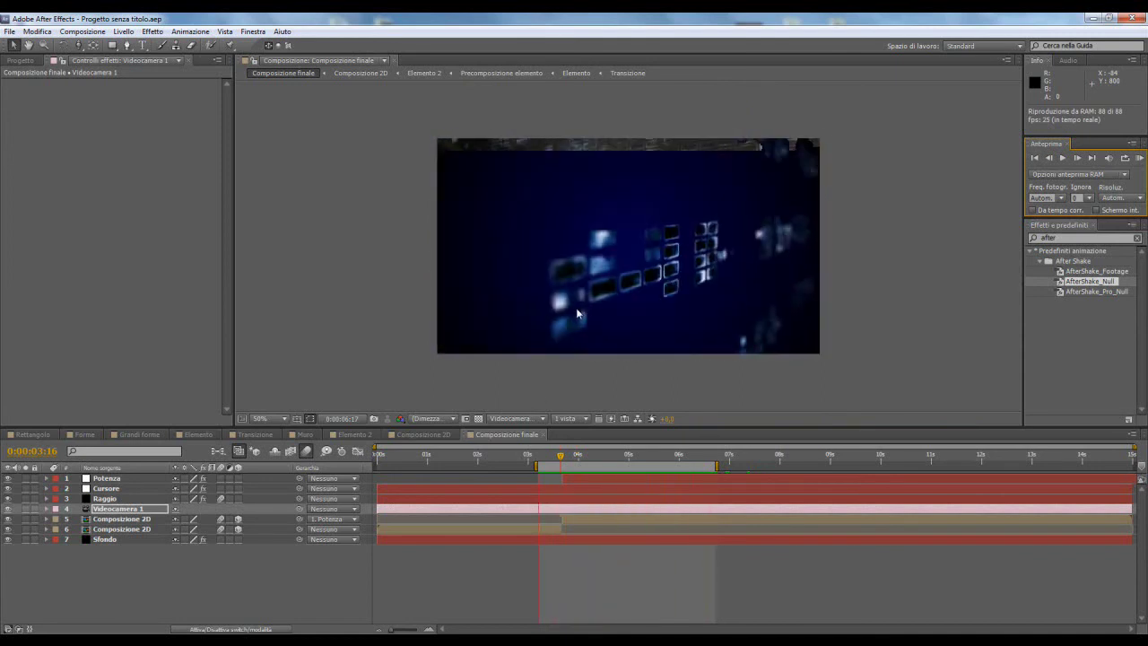
- Stop the preview and stretch the work area from 0:00 to the end of the 15-second comp
left_click(577, 312)
left_click_drag(566, 457, 716, 463)
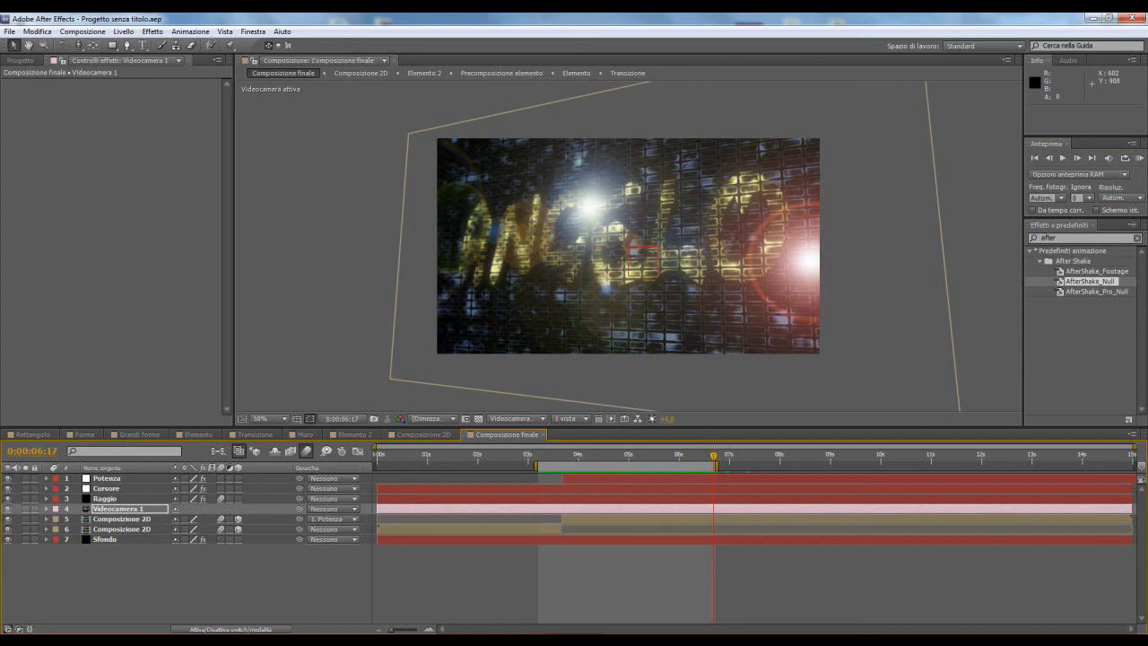
left_click_drag(536, 466, 335, 496)
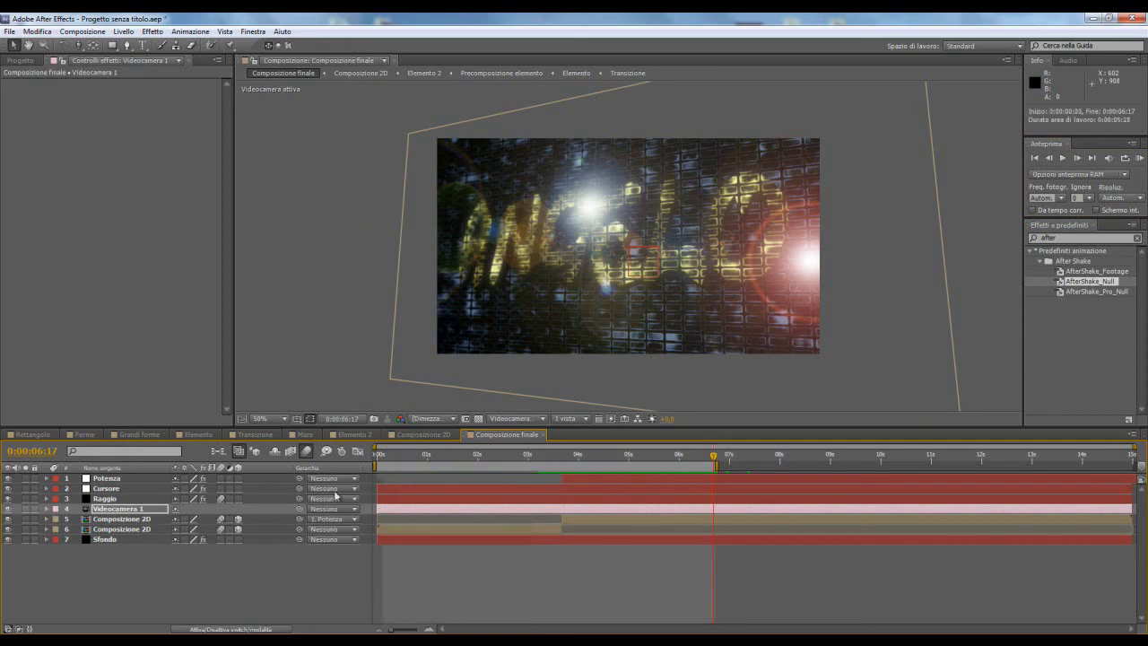
left_click_drag(715, 465, 1132, 465)
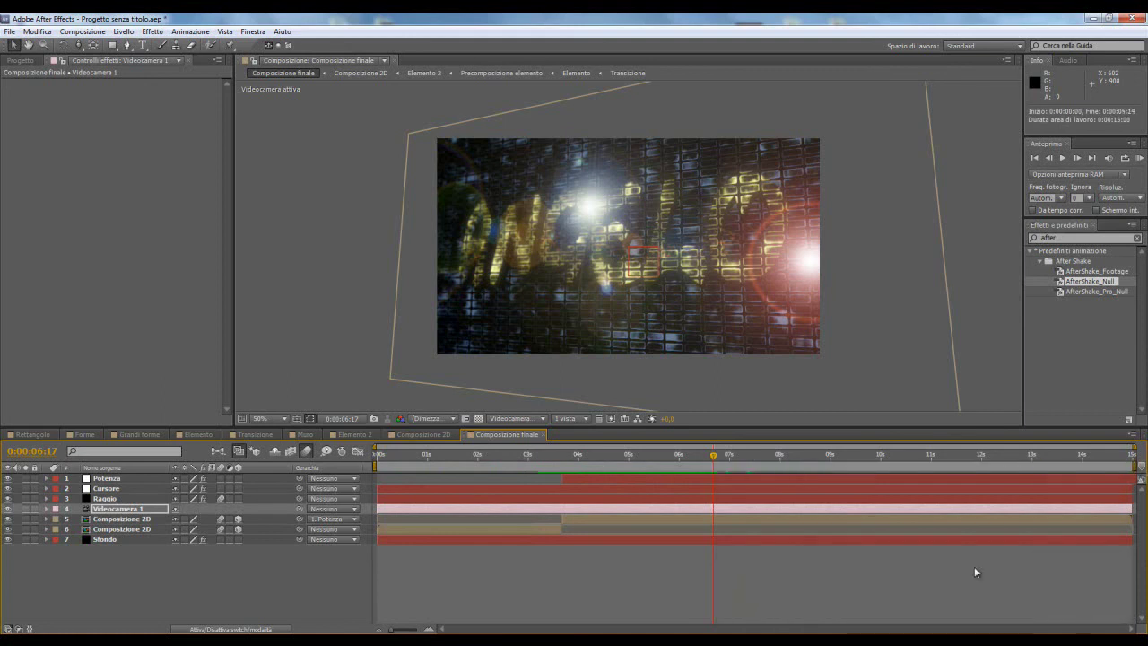